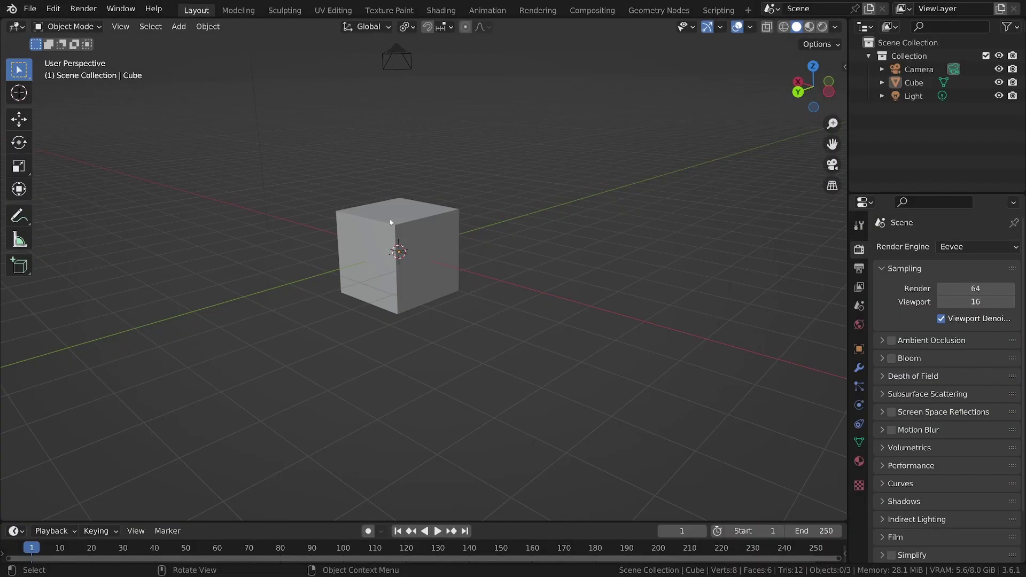
Enlarge the timeline area and delete the default cube from the scene
{"action": "left_click_drag", "start_coordinate": [344, 522], "coordinate": [343, 360]}
{"action": "left_click", "coordinate": [426, 171]}
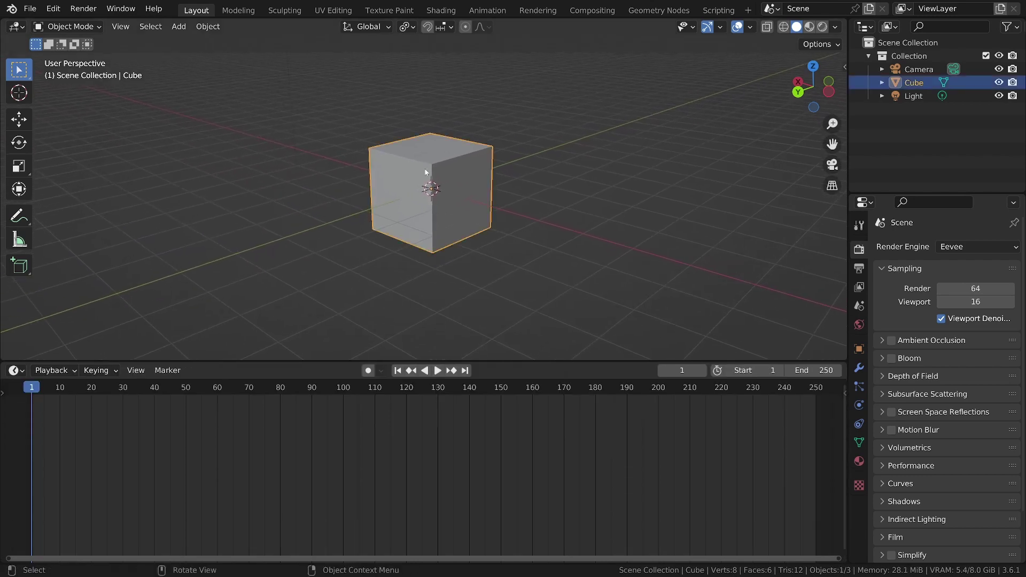
{"action": "key", "text": "x"}
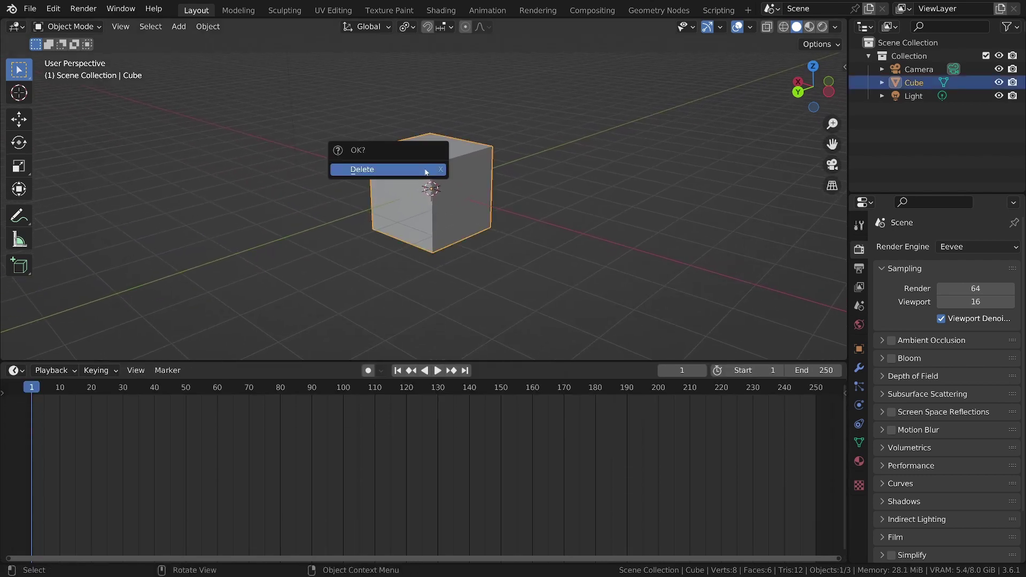
{"action": "left_click", "coordinate": [426, 171]}
Add a Monkey mesh and give it a level 2 subdivision surface
{"action": "key", "text": "shift+a"}
{"action": "mouse_move", "coordinate": [426, 169]}
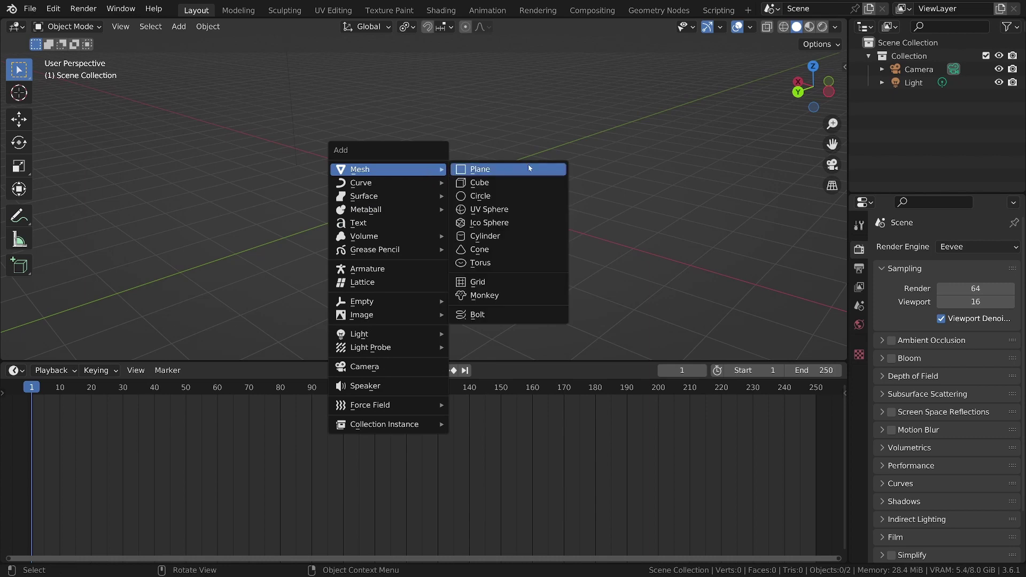
{"action": "left_click", "coordinate": [499, 301]}
{"action": "middle_click_drag", "start_coordinate": [473, 263], "coordinate": [488, 189]}
{"action": "key", "text": "ctrl+2"}
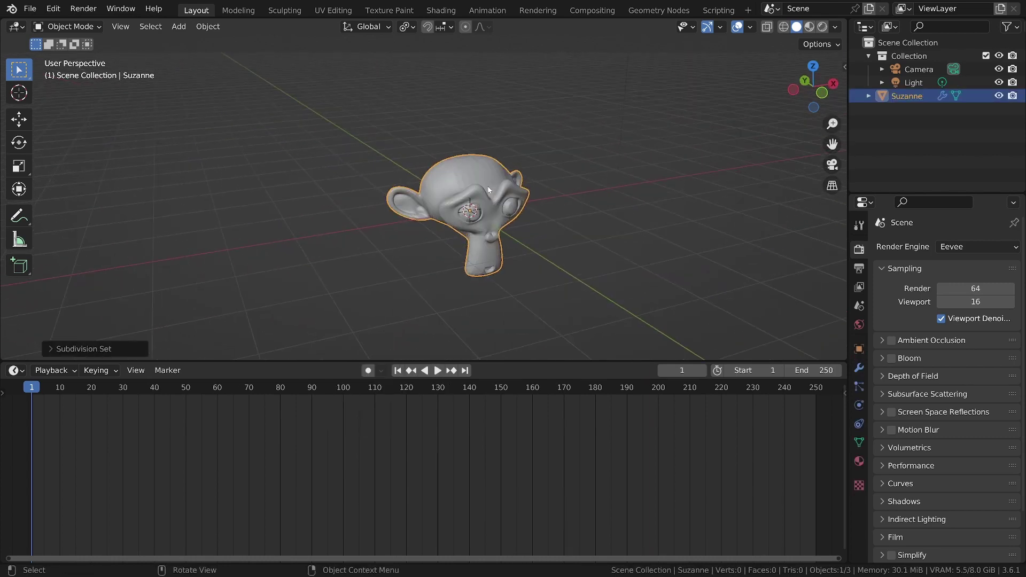
Turn the timeline area into a Shader Editor
{"action": "left_click", "coordinate": [19, 374]}
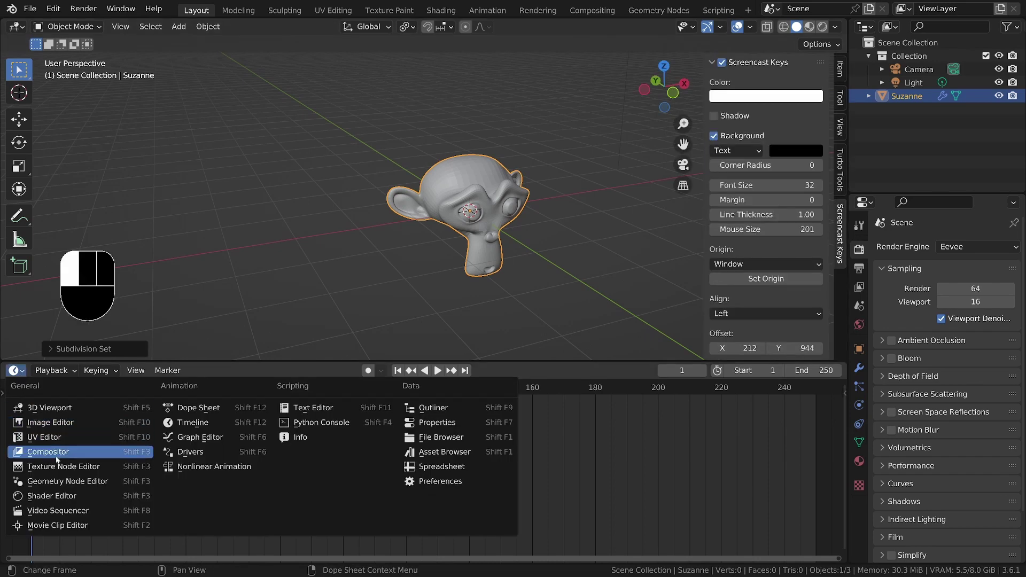
{"action": "left_click", "coordinate": [66, 496]}
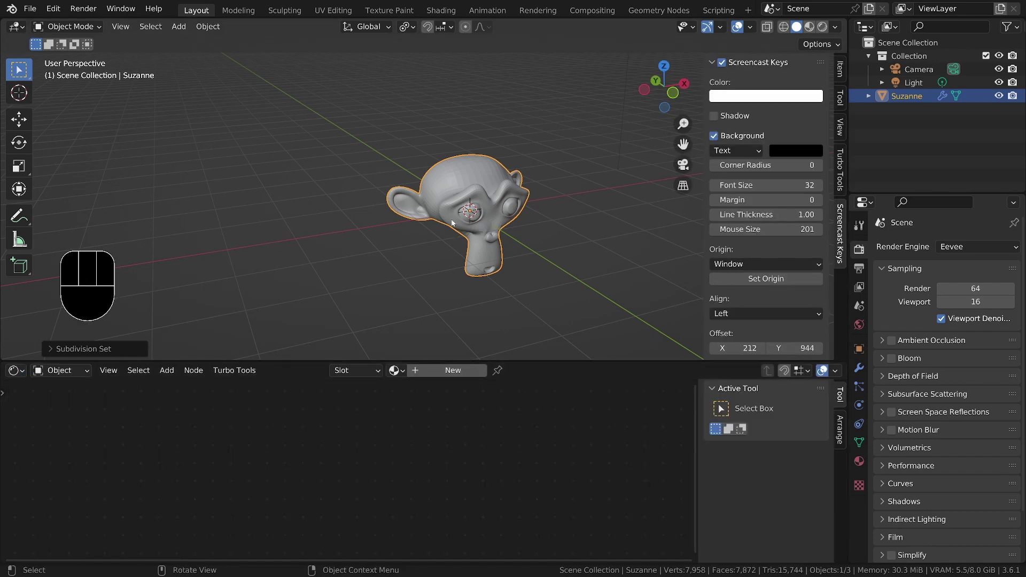
Shade the monkey smooth and create a new material for it
{"action": "right_click", "coordinate": [469, 179]}
{"action": "left_click", "coordinate": [446, 176]}
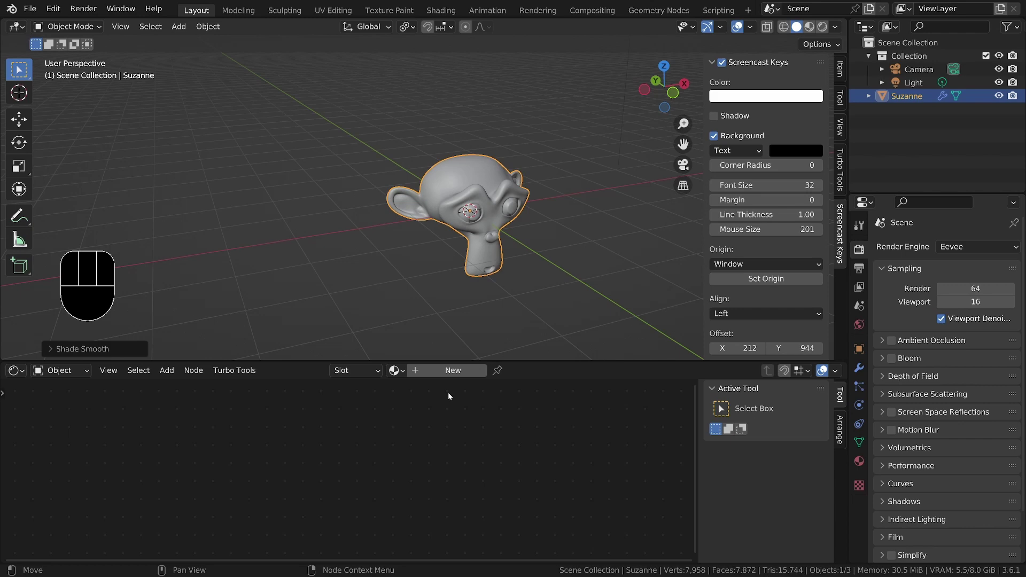
{"action": "left_click", "coordinate": [447, 375]}
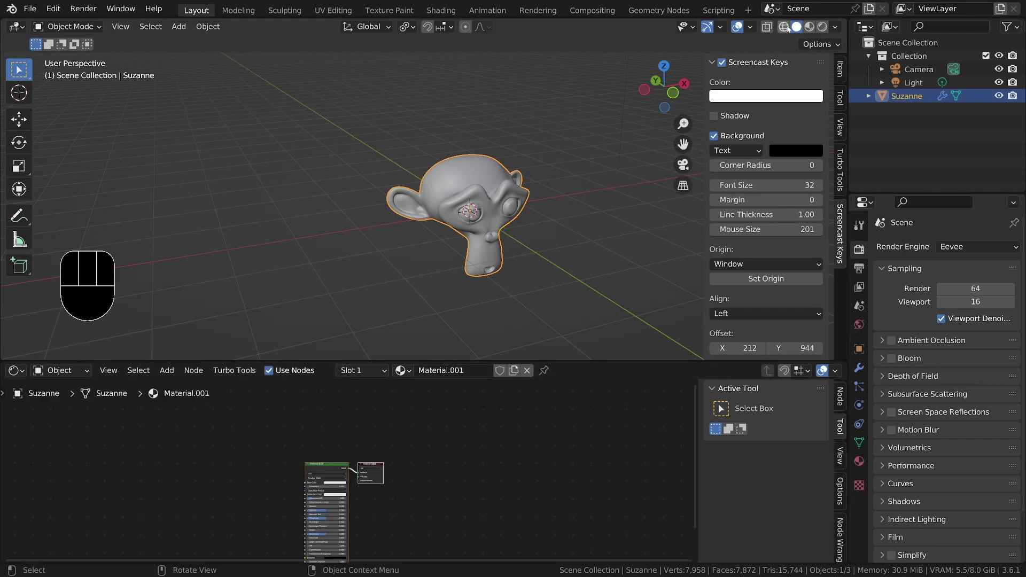
Set the 3D viewport to Material Preview shading and hide its sidebar and toolbar
{"action": "left_click", "coordinate": [809, 27]}
{"action": "middle_click_drag", "start_coordinate": [493, 288], "coordinate": [479, 233]}
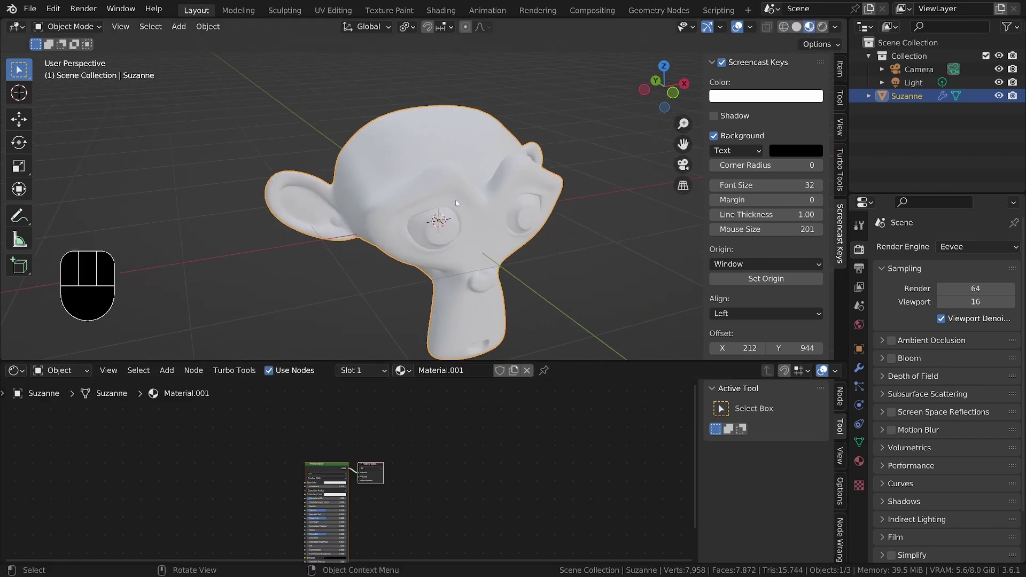
{"action": "key", "text": "n"}
{"action": "key", "text": "t"}
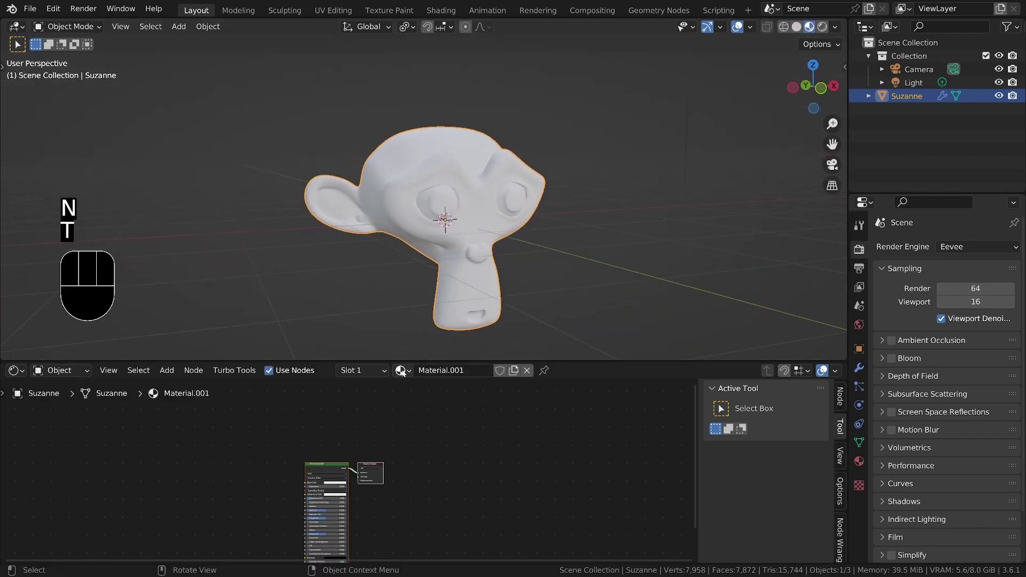
Show the World shader nodes and place an Environment Texture node in front of the Background node
{"action": "left_click", "coordinate": [61, 370]}
{"action": "left_click", "coordinate": [70, 404]}
{"action": "scroll", "coordinate": [268, 475], "scroll_direction": "up", "scroll_amount": 7}
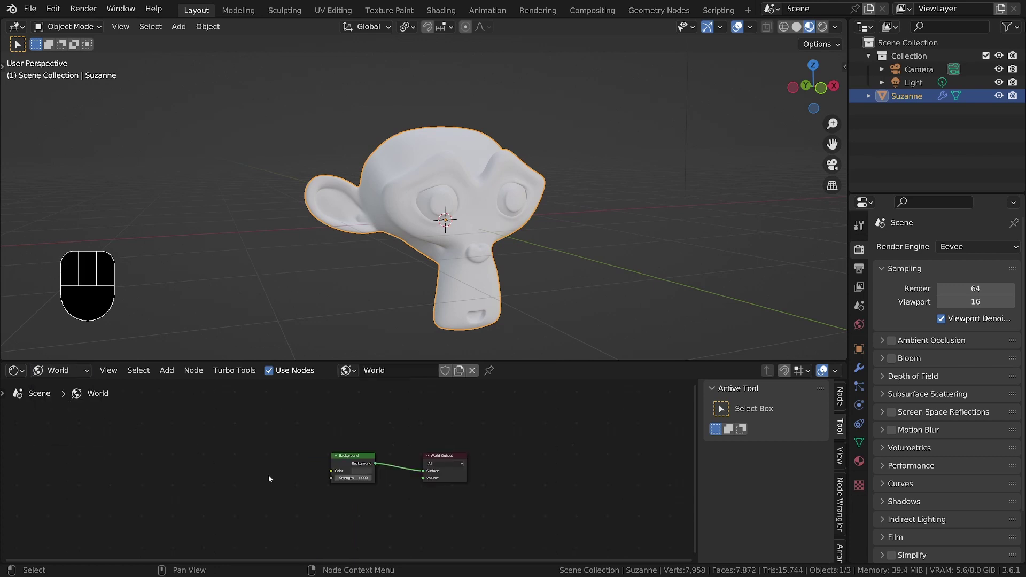
{"action": "key", "text": "shift+a"}
{"action": "type", "text": "senv"}
{"action": "key", "text": "Return"}
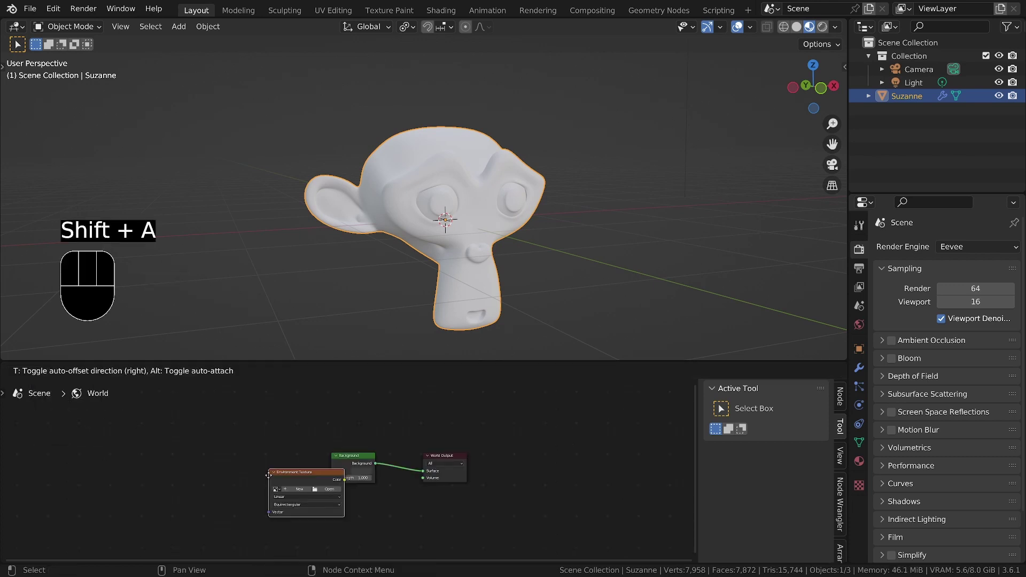
{"action": "left_click", "coordinate": [265, 465]}
Load eilenriede_park_8k.hdr from the recent hdri folder into the Environment Texture node
{"action": "left_click", "coordinate": [265, 470]}
{"action": "scroll", "coordinate": [214, 315], "scroll_direction": "down", "scroll_amount": 5}
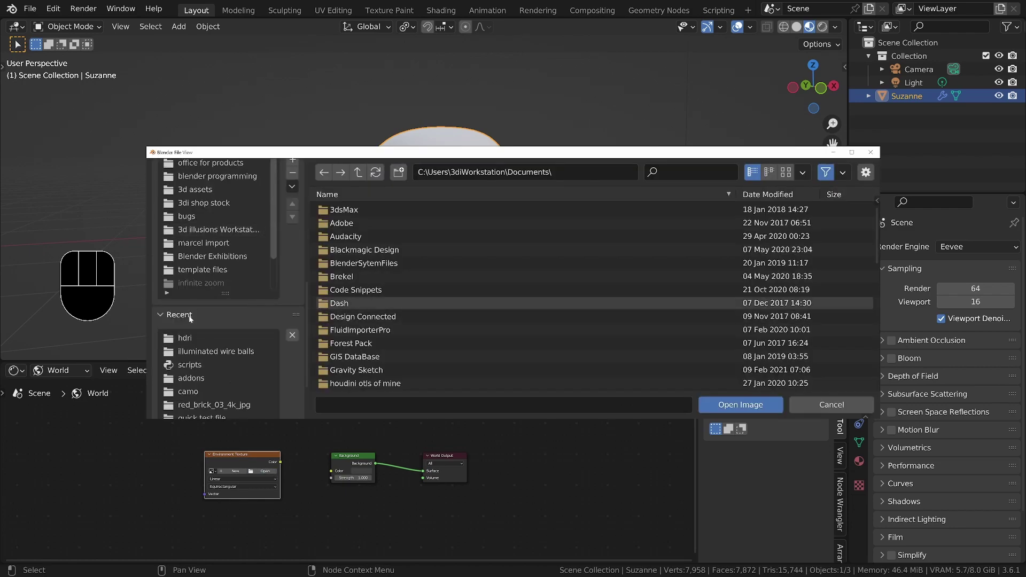
{"action": "left_click", "coordinate": [190, 337]}
{"action": "left_click", "coordinate": [785, 172]}
{"action": "scroll", "coordinate": [611, 291], "scroll_direction": "down", "scroll_amount": 3}
{"action": "scroll", "coordinate": [612, 292], "scroll_direction": "down", "scroll_amount": 5}
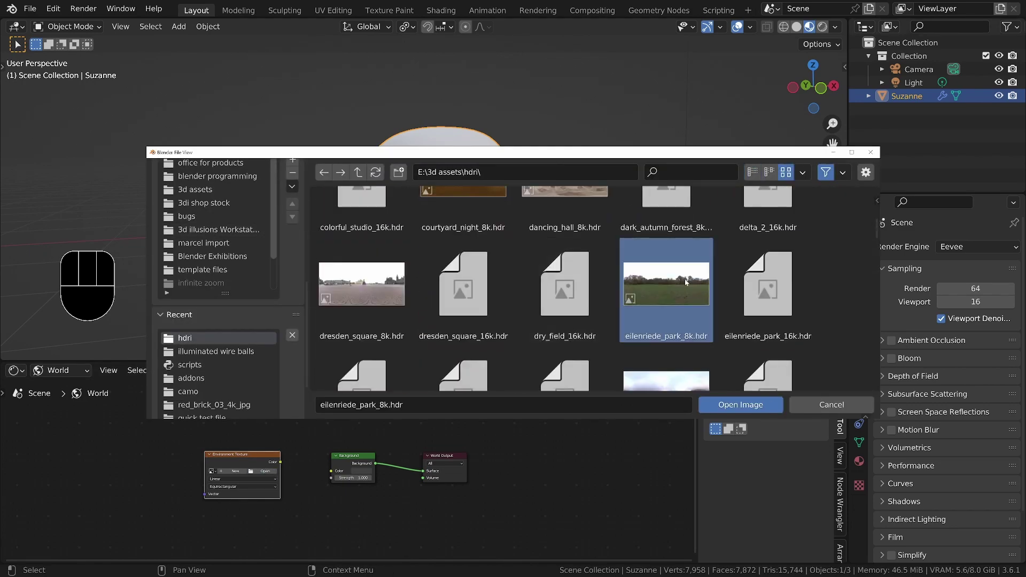
{"action": "double_click", "coordinate": [666, 267]}
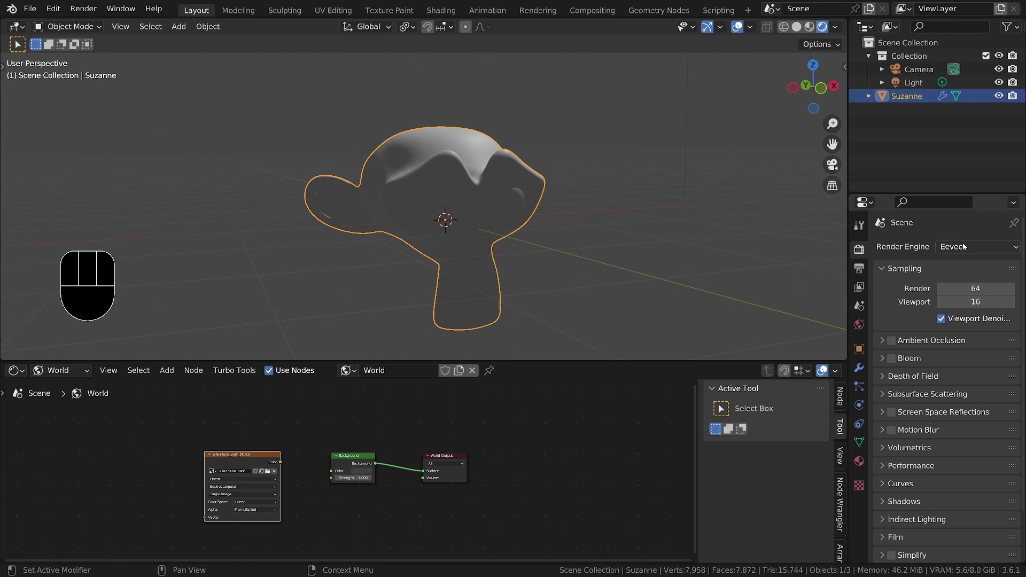
Set the render engine to Cycles
{"action": "left_click", "coordinate": [963, 247]}
{"action": "left_click", "coordinate": [956, 292]}
{"action": "middle_click_drag", "start_coordinate": [758, 67], "coordinate": [735, 63]}
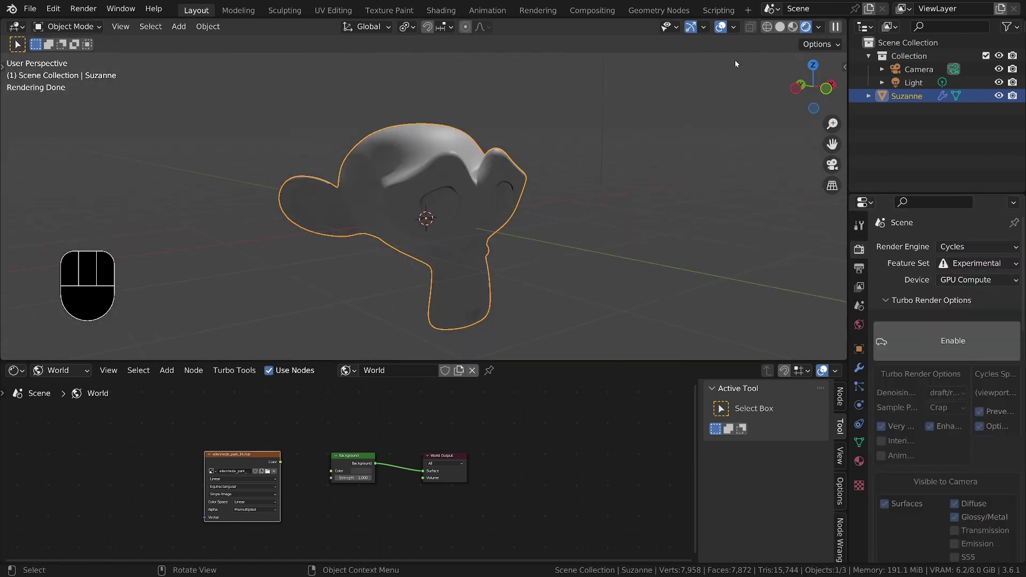
Connect the environment texture's Color to the Background color and add Mapping and Texture Coordinate nodes to the texture
{"action": "left_click_drag", "start_coordinate": [281, 461], "coordinate": [331, 470]}
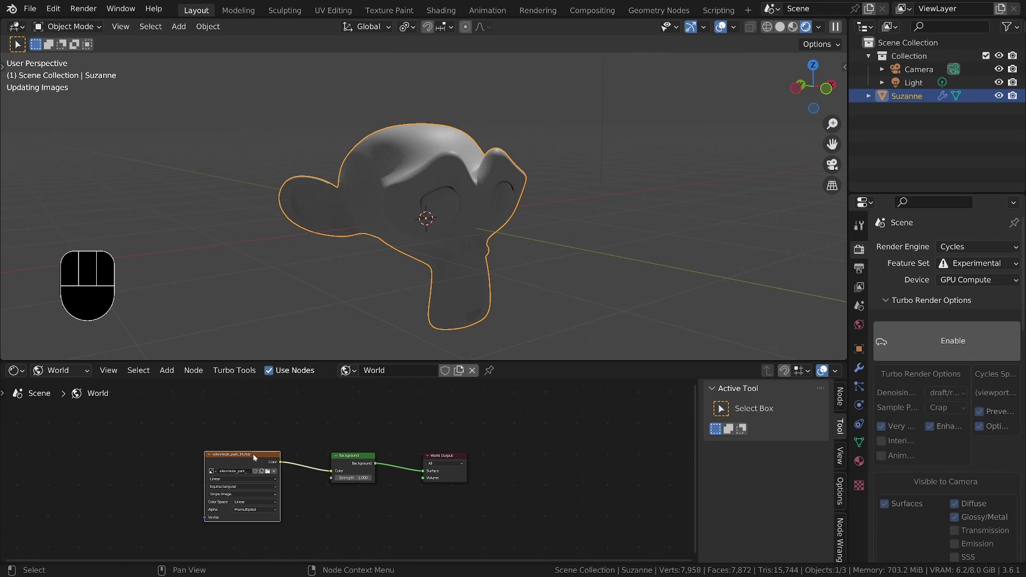
{"action": "middle_click_drag", "start_coordinate": [251, 456], "coordinate": [414, 432]}
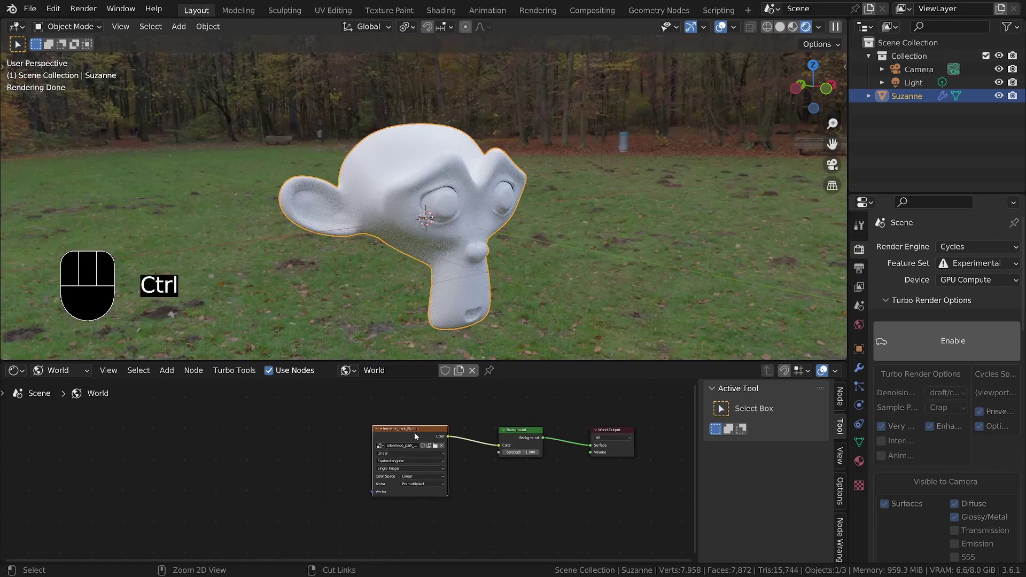
{"action": "key", "text": "ctrl+t"}
{"action": "scroll", "coordinate": [351, 476], "scroll_direction": "up", "scroll_amount": 2}
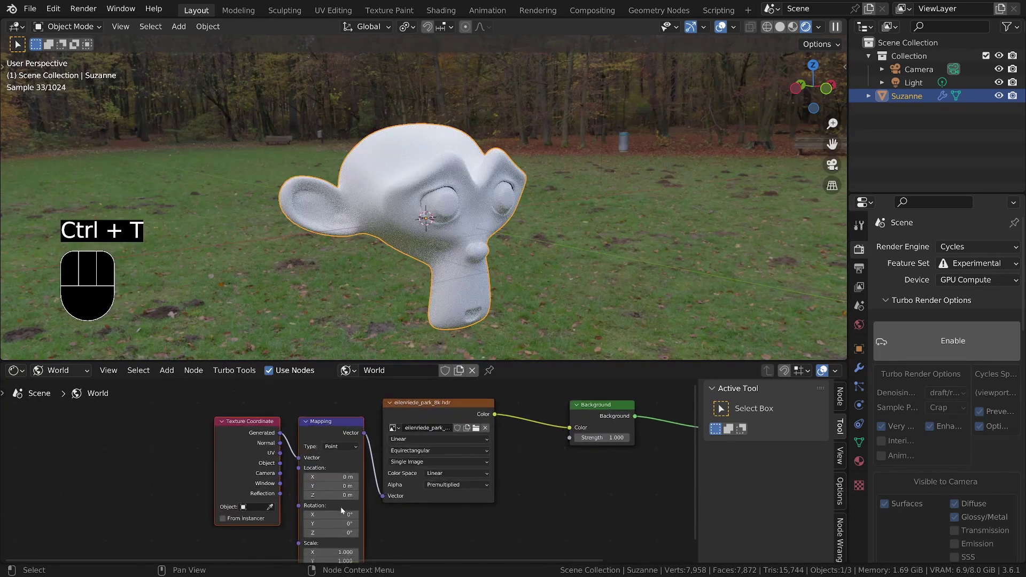
{"action": "mouse_move", "coordinate": [331, 533]}
{"action": "left_mouse_down"}
{"action": "mouse_move", "coordinate": [380, 533]}
{"action": "mouse_move", "coordinate": [331, 532]}
{"action": "left_mouse_up"}
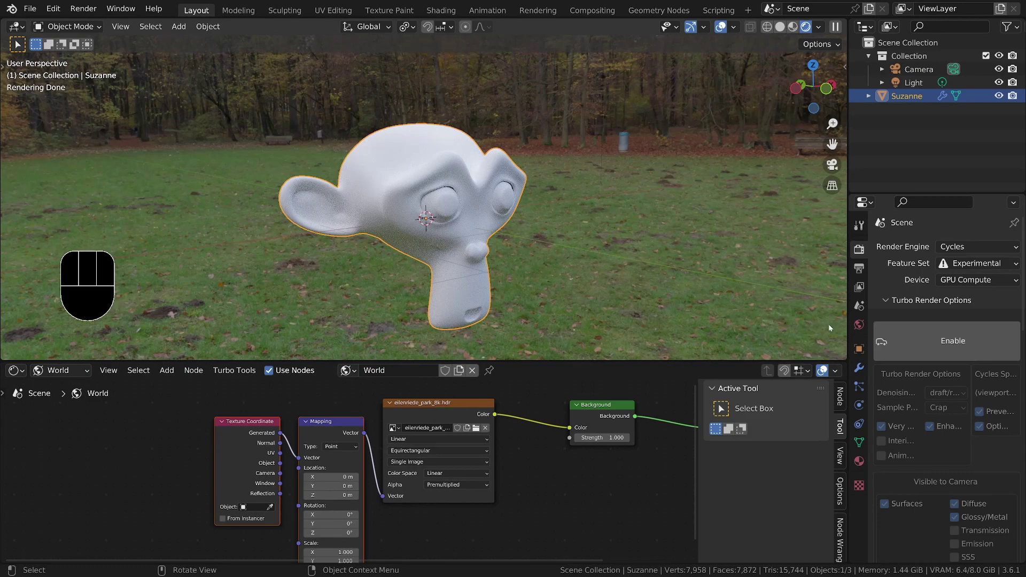
Set the world's surface sampling to Manual with a map resolution of 2048
{"action": "left_click", "coordinate": [859, 324]}
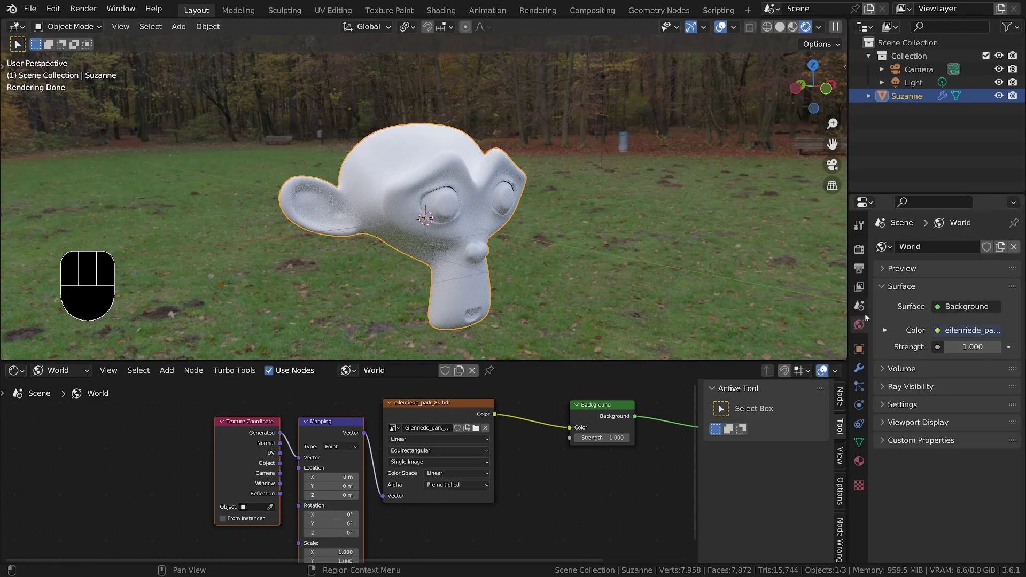
{"action": "left_click", "coordinate": [895, 405]}
{"action": "scroll", "coordinate": [896, 408], "scroll_direction": "down", "scroll_amount": 4}
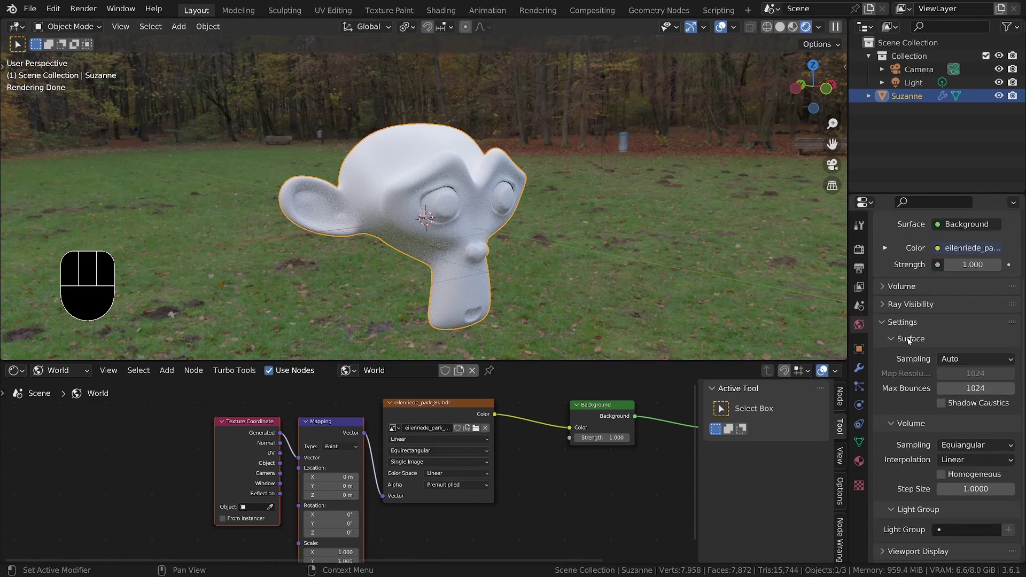
{"action": "left_click", "coordinate": [949, 359]}
{"action": "left_click", "coordinate": [956, 403]}
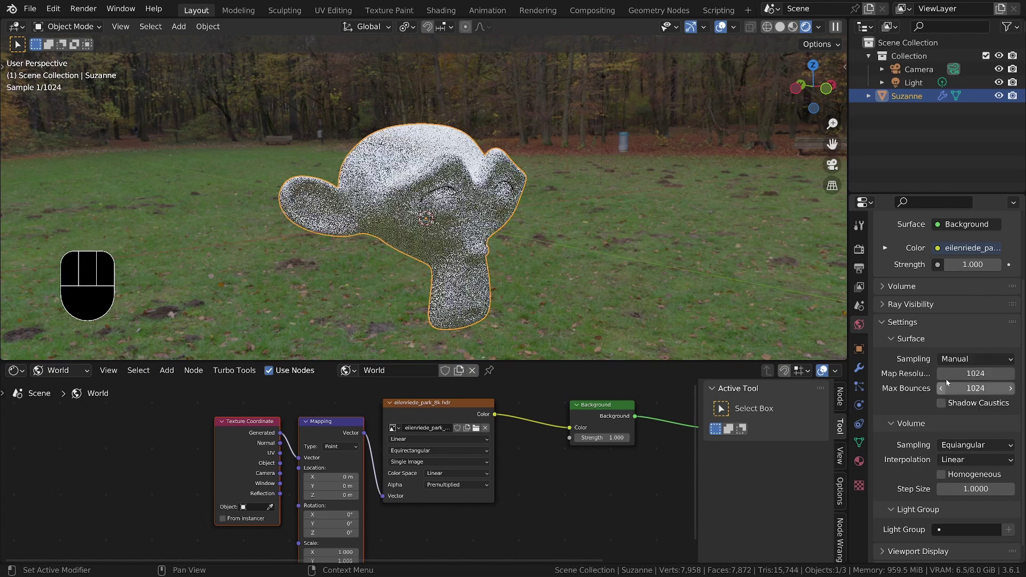
{"action": "left_click", "coordinate": [969, 377]}
{"action": "type", "text": "2048"}
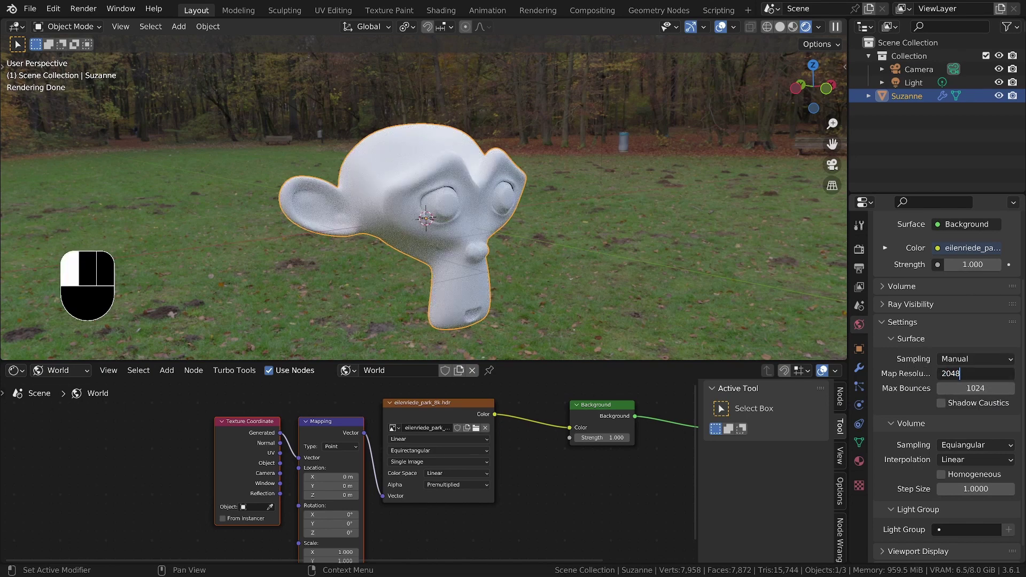
{"action": "key", "text": "Return"}
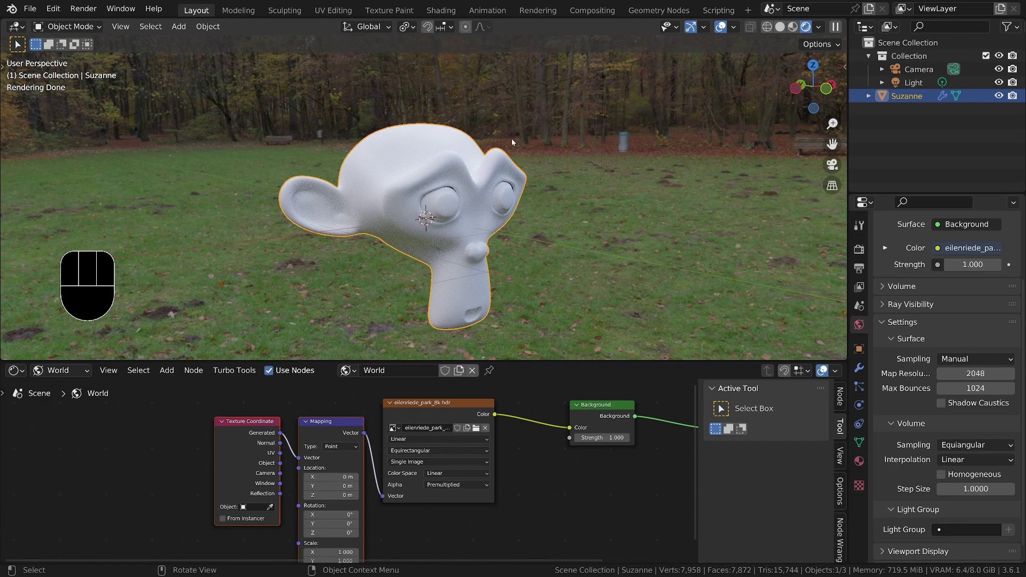
Rotate the environment by setting the Mapping node's Z rotation to about 331°
{"action": "middle_click_drag", "start_coordinate": [473, 206], "coordinate": [522, 151]}
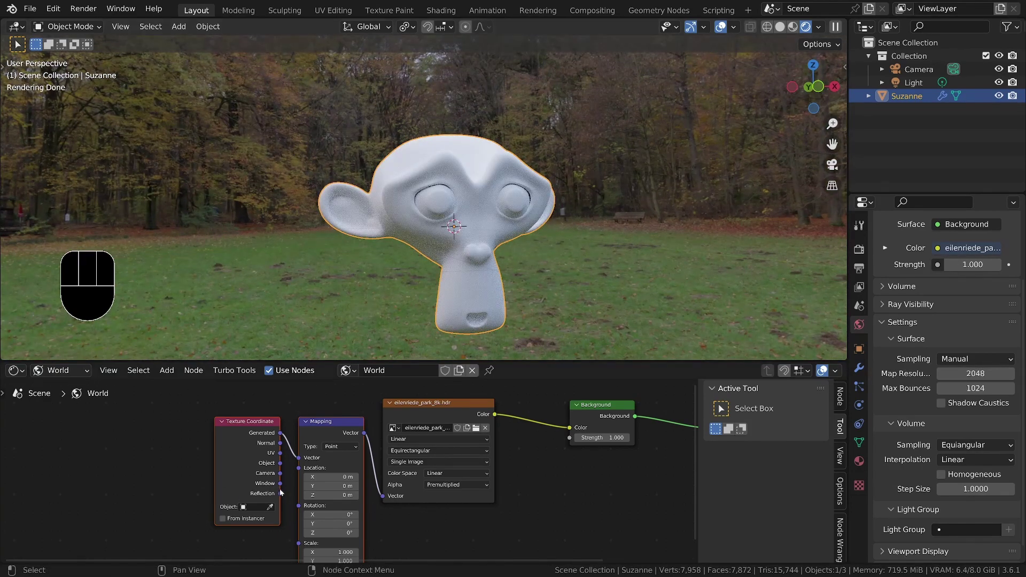
{"action": "left_click_drag", "start_coordinate": [347, 532], "coordinate": [539, 532]}
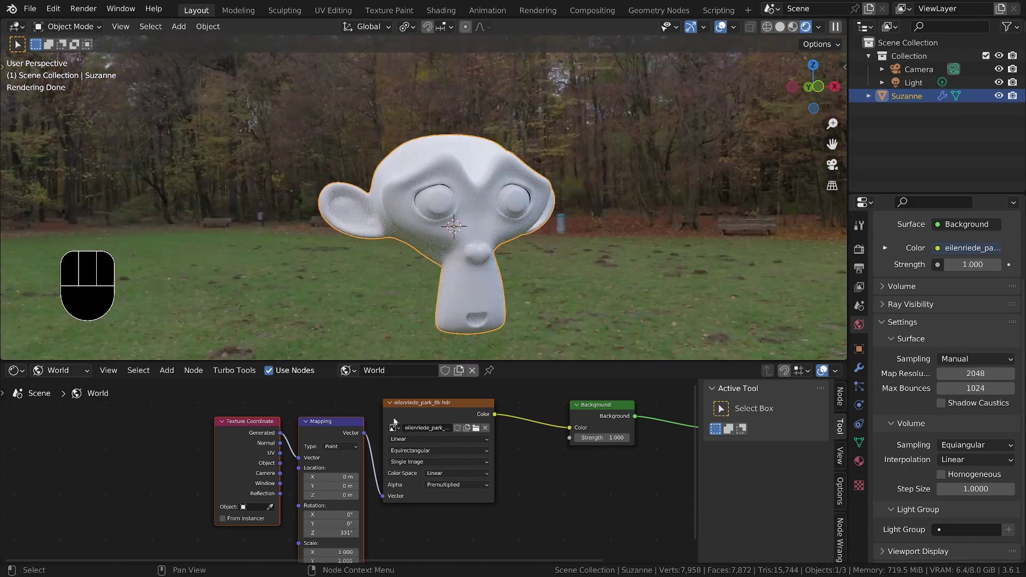
Show the monkey's object material nodes again and enlarge the Shader Editor area
{"action": "left_click", "coordinate": [42, 370]}
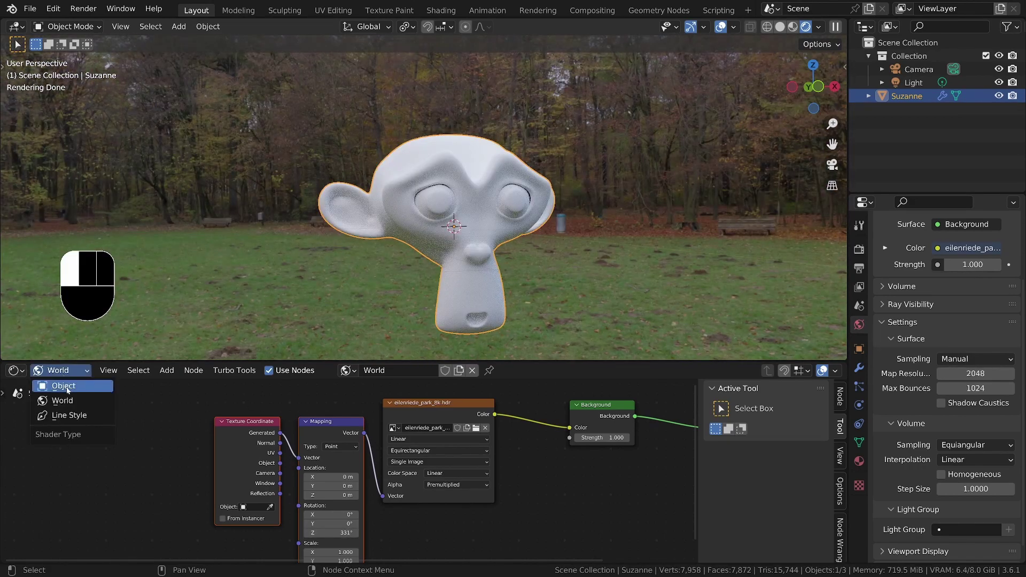
{"action": "left_click", "coordinate": [56, 383]}
{"action": "middle_click_drag", "start_coordinate": [529, 478], "coordinate": [404, 472]}
{"action": "scroll", "coordinate": [404, 472], "scroll_direction": "down", "scroll_amount": 3}
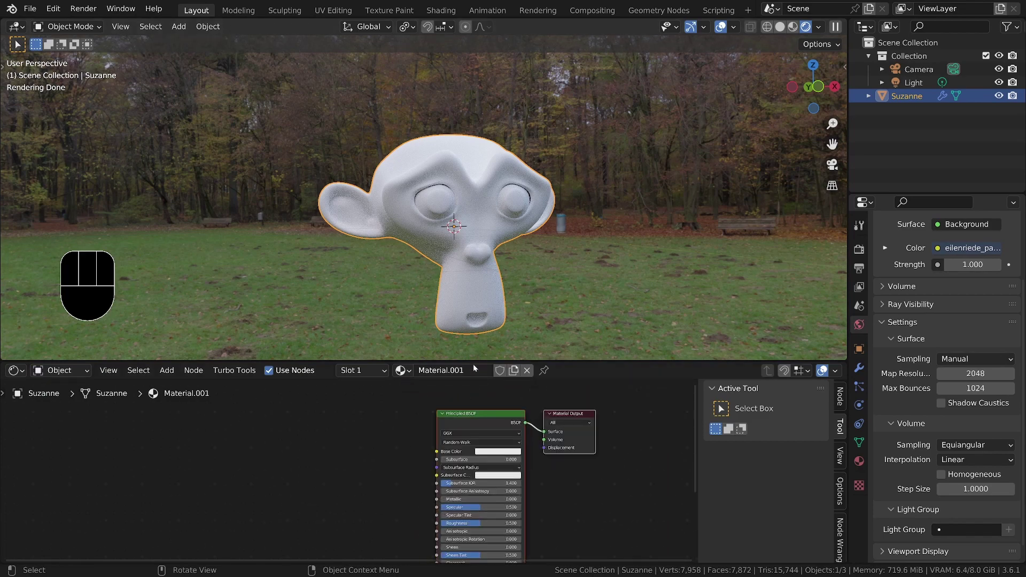
{"action": "left_click_drag", "start_coordinate": [476, 362], "coordinate": [566, 265]}
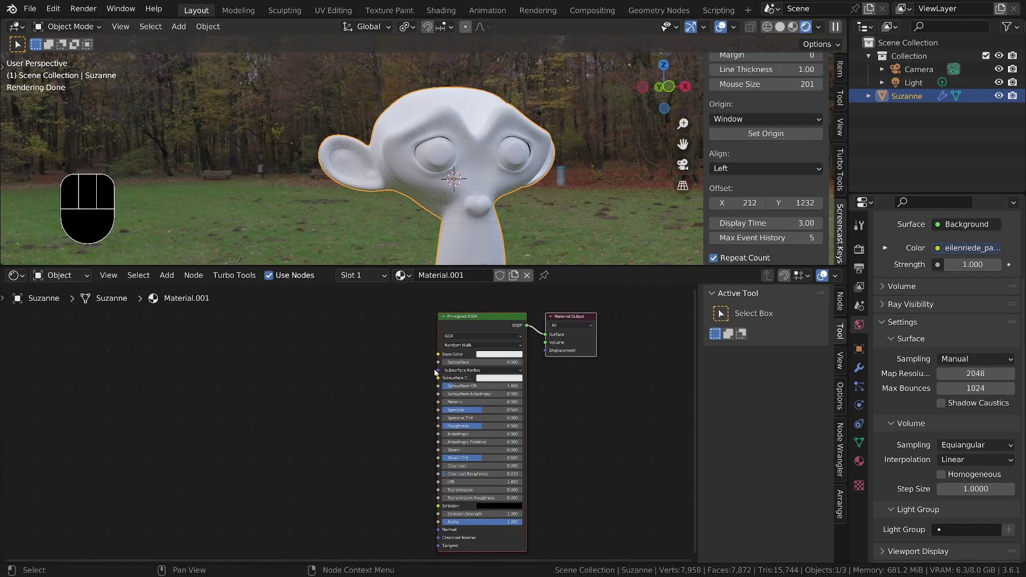
Add a Musgrave Texture node and connect its Height to the Base Color of the Principled BSDF
{"action": "left_click", "coordinate": [255, 381]}
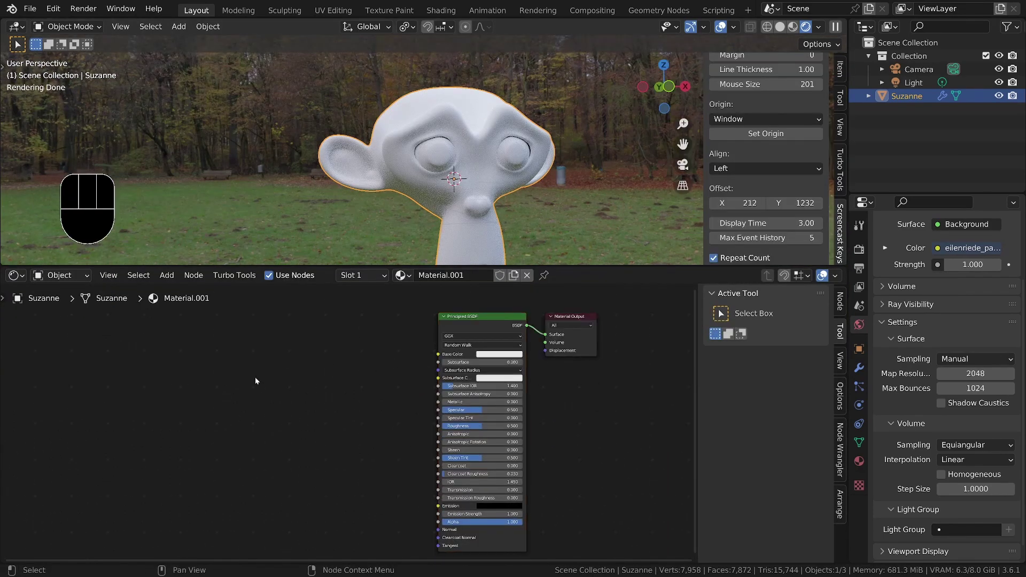
{"action": "key", "text": "shift+a"}
{"action": "type", "text": "mus"}
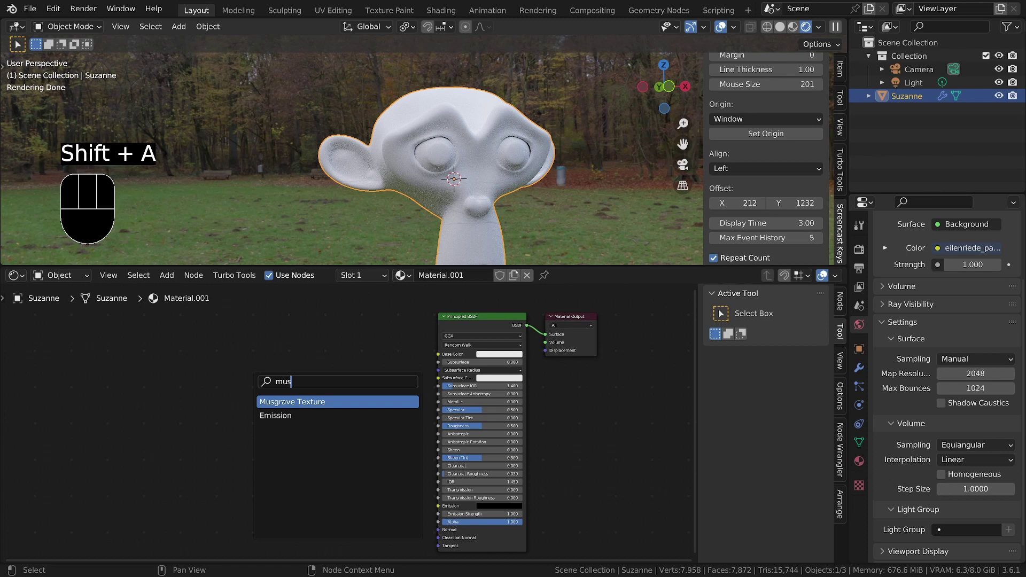
{"action": "key", "text": "Return"}
{"action": "left_click", "coordinate": [214, 348]}
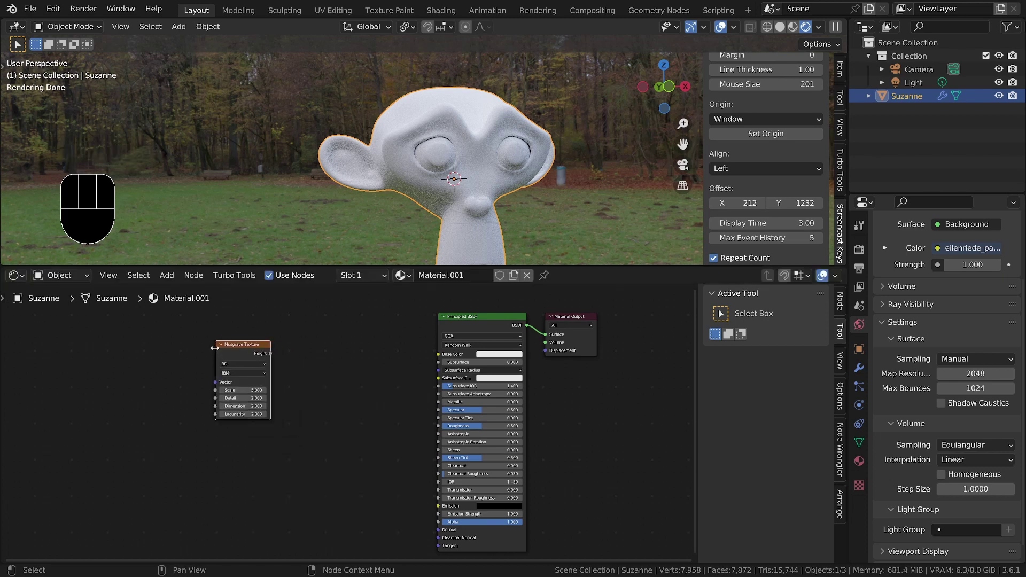
{"action": "left_click_drag", "start_coordinate": [269, 354], "coordinate": [439, 354]}
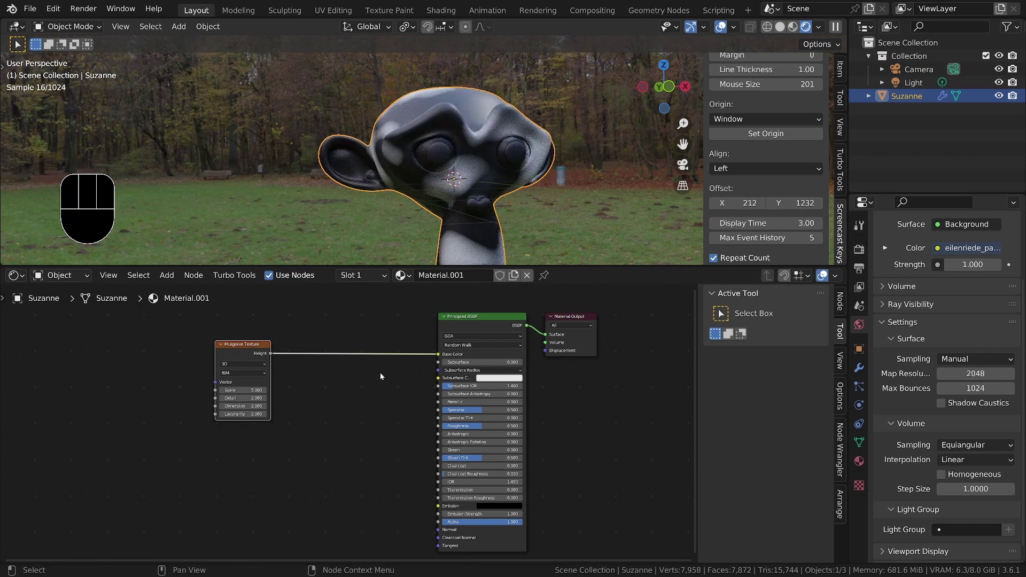
Insert a Mix Color node before the Principled BSDF's Base Color and feed the Musgrave Height into its Factor
{"action": "middle_click_drag", "start_coordinate": [380, 371], "coordinate": [386, 386]}
{"action": "key", "text": "shift+a"}
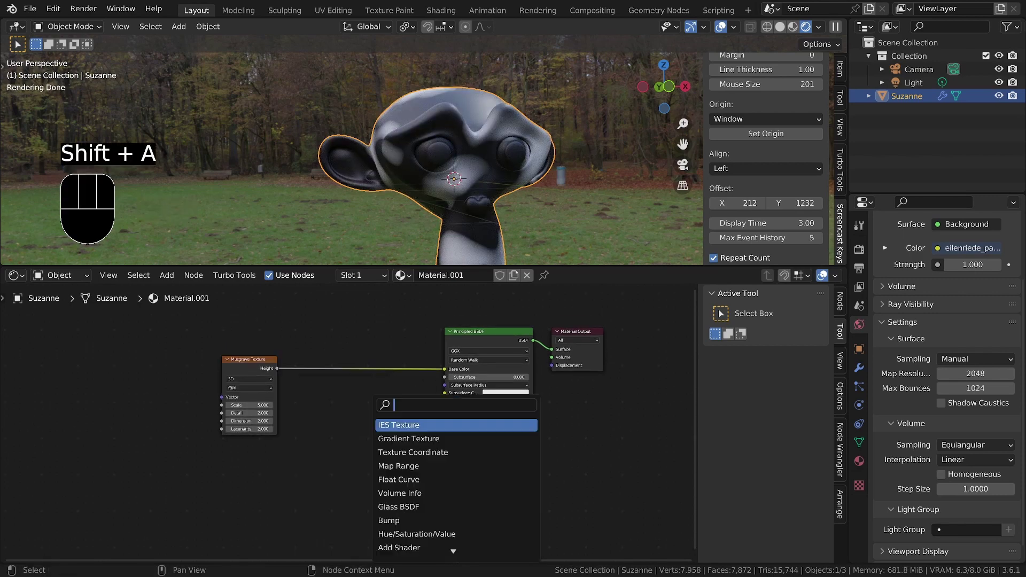
{"action": "type", "text": "mix"}
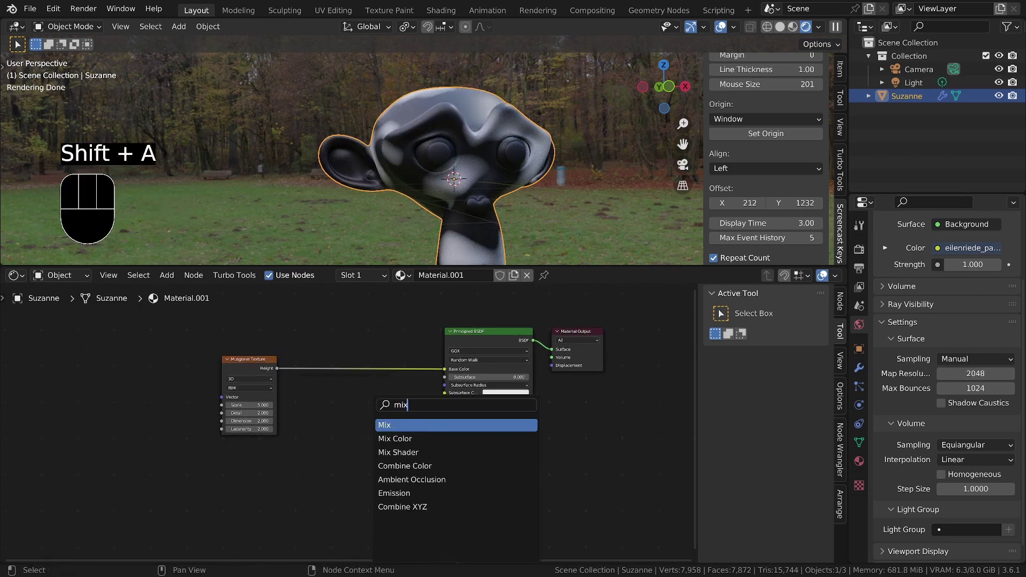
{"action": "key", "text": "Down"}
{"action": "key", "text": "Return"}
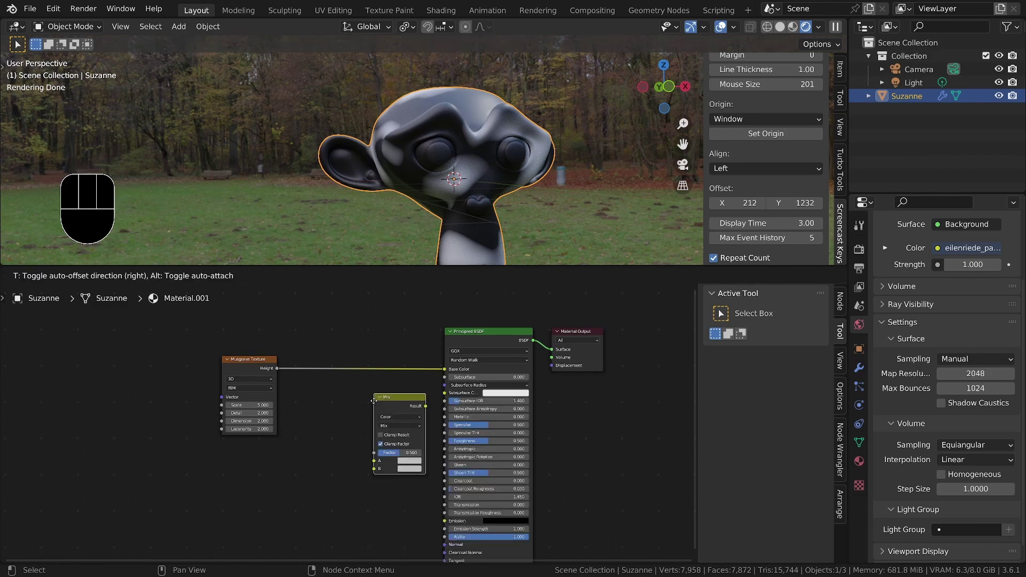
{"action": "left_click", "coordinate": [352, 354]}
{"action": "scroll", "coordinate": [353, 358], "scroll_direction": "up", "scroll_amount": 3}
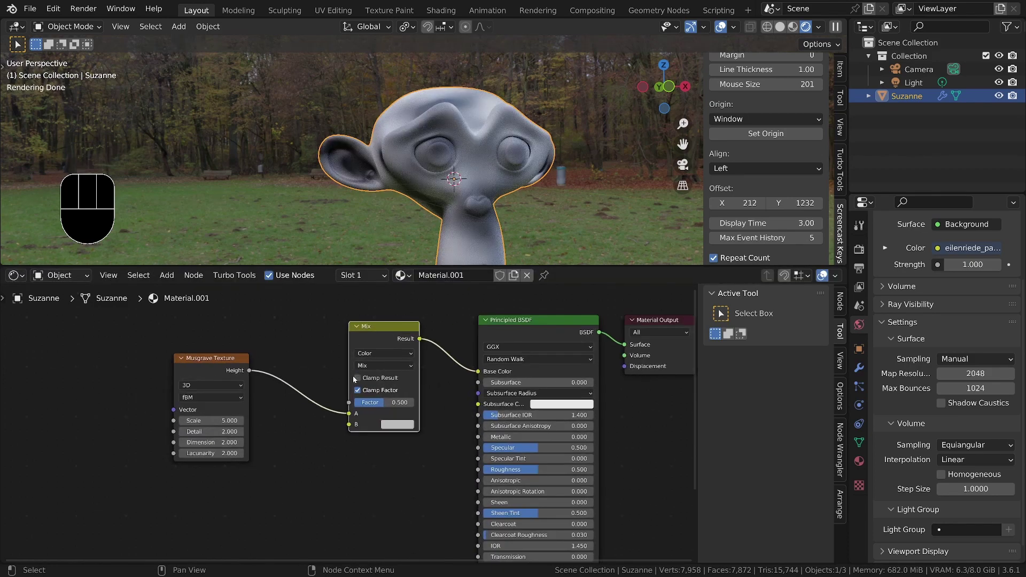
{"action": "left_click_drag", "start_coordinate": [351, 426], "coordinate": [348, 408]}
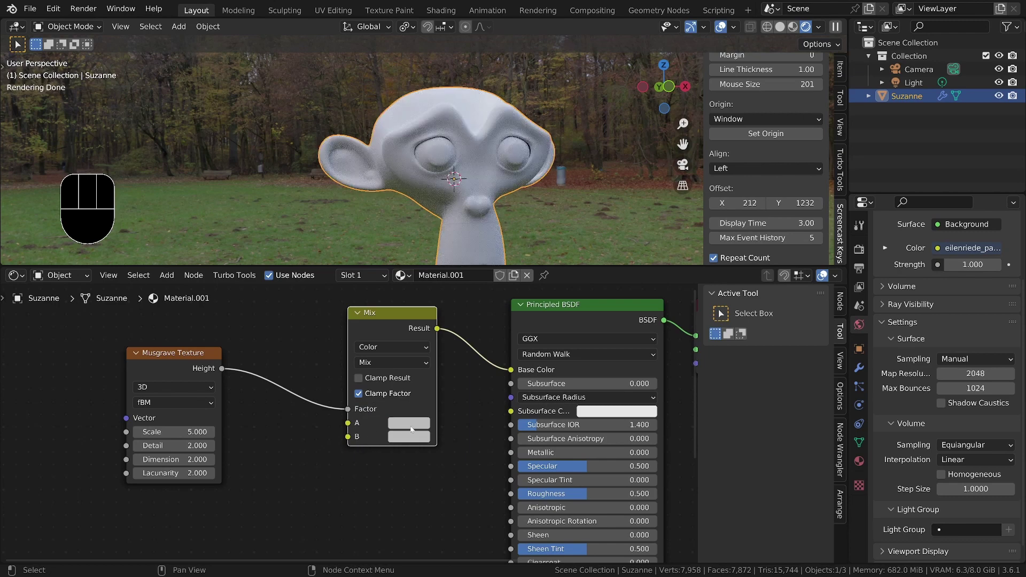
Set the Mix node's color A to dark green and color B to light green with hue 0.320, saturation 0.772 and value 0.595
{"action": "left_click", "coordinate": [409, 424]}
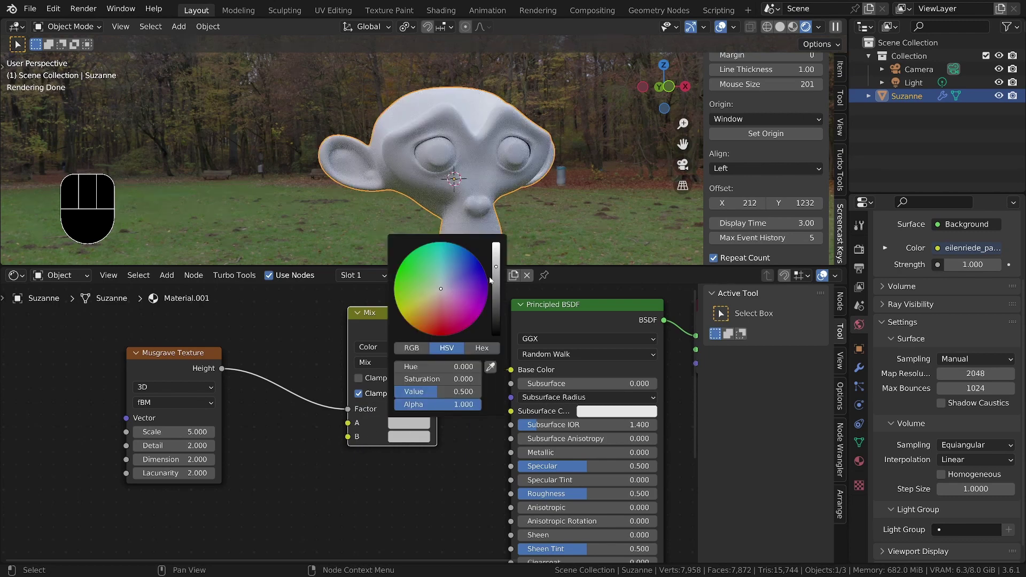
{"action": "left_click_drag", "start_coordinate": [497, 279], "coordinate": [495, 311]}
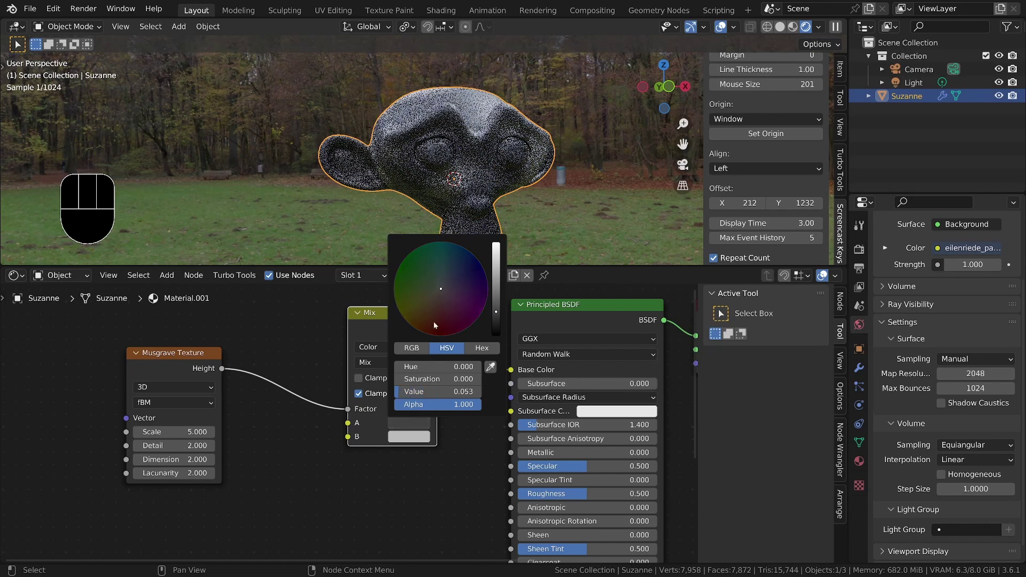
{"action": "left_click_drag", "start_coordinate": [431, 305], "coordinate": [407, 279]}
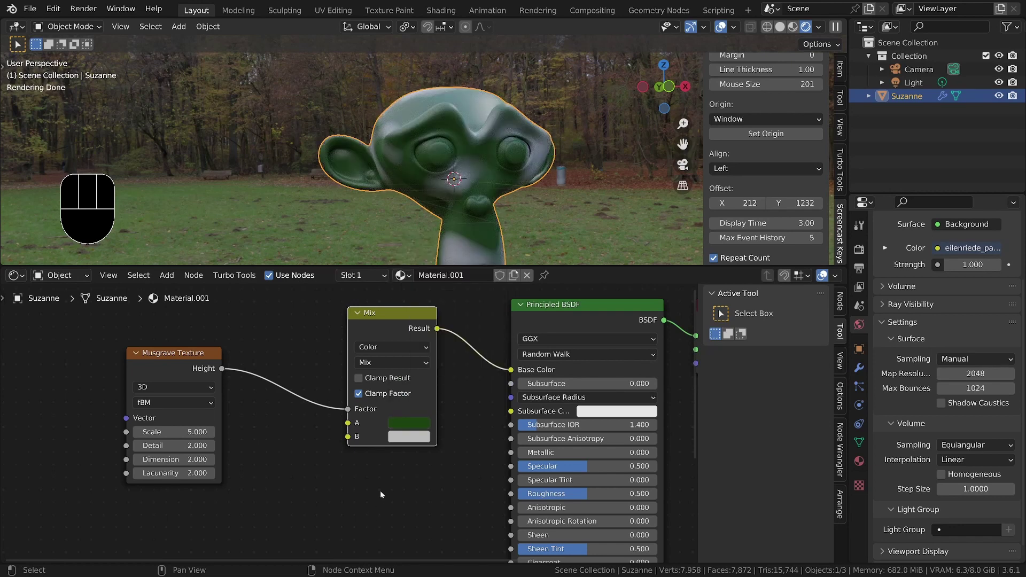
{"action": "left_click", "coordinate": [405, 438]}
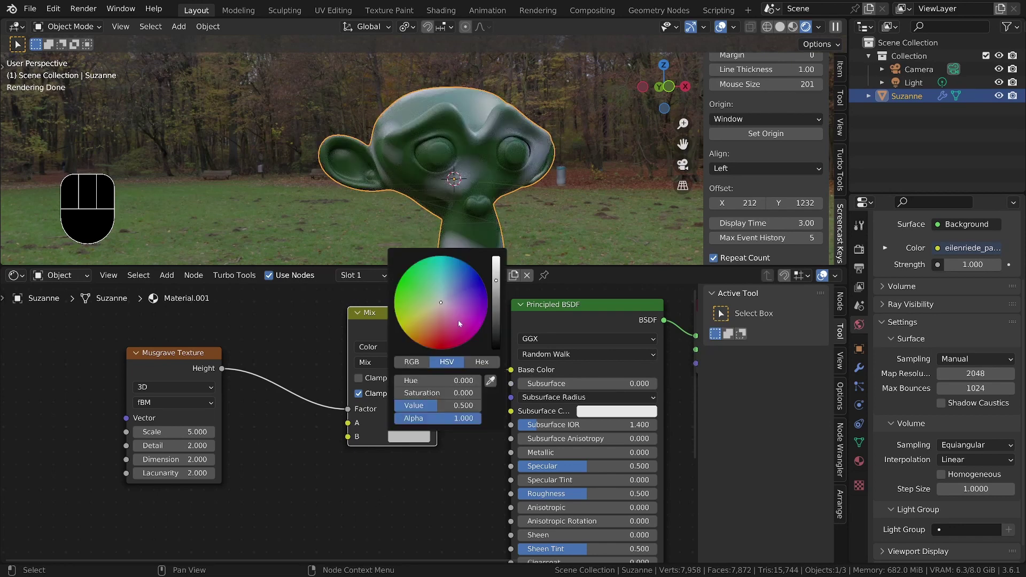
{"action": "left_click_drag", "start_coordinate": [445, 309], "coordinate": [420, 294]}
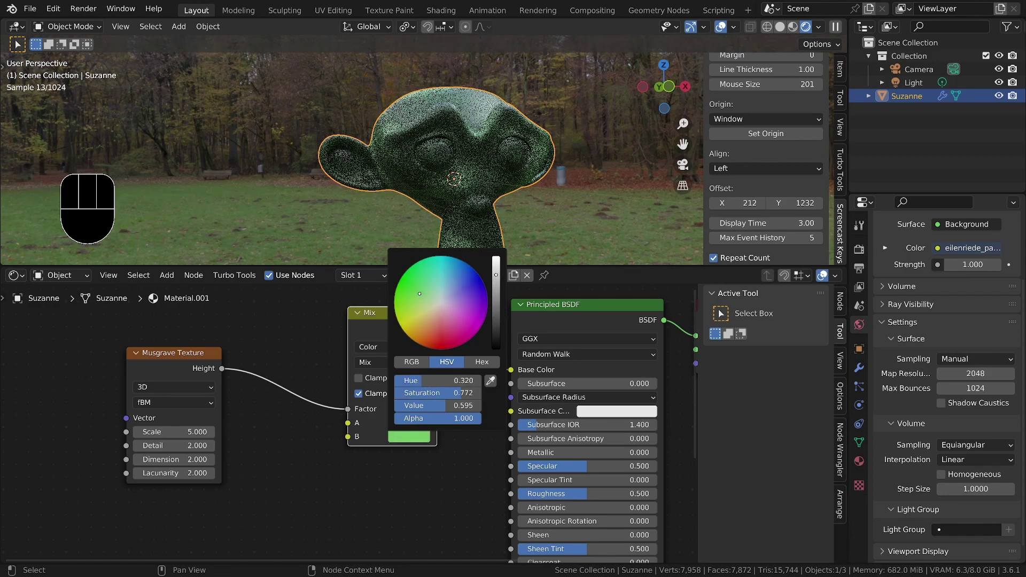
Make room beside the Musgrave Texture and insert a Color Ramp between its Height output and the Mix Factor
{"action": "middle_click_drag", "start_coordinate": [469, 163], "coordinate": [485, 148]}
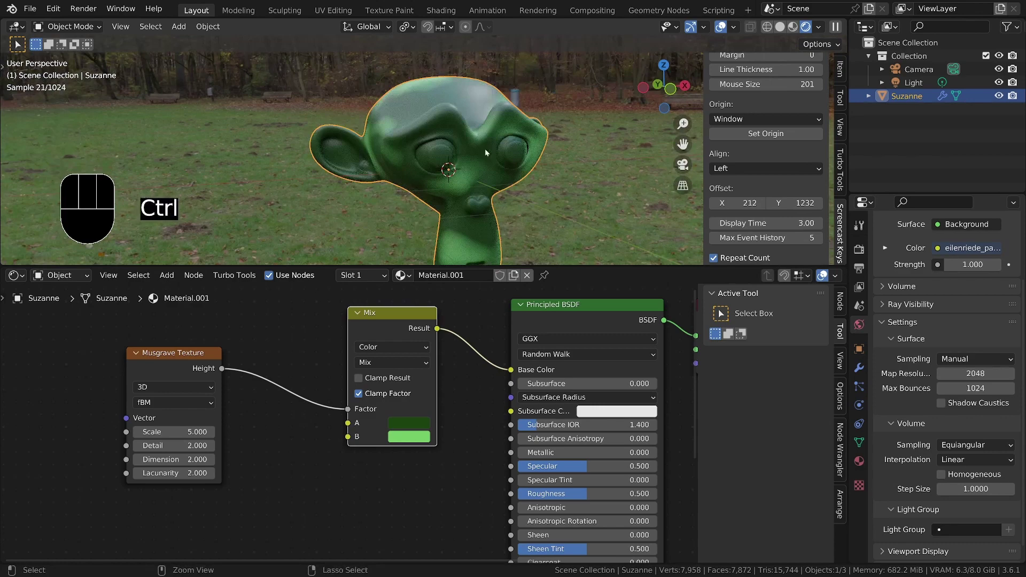
{"action": "scroll", "coordinate": [173, 437], "scroll_direction": "up", "scroll_amount": 2}
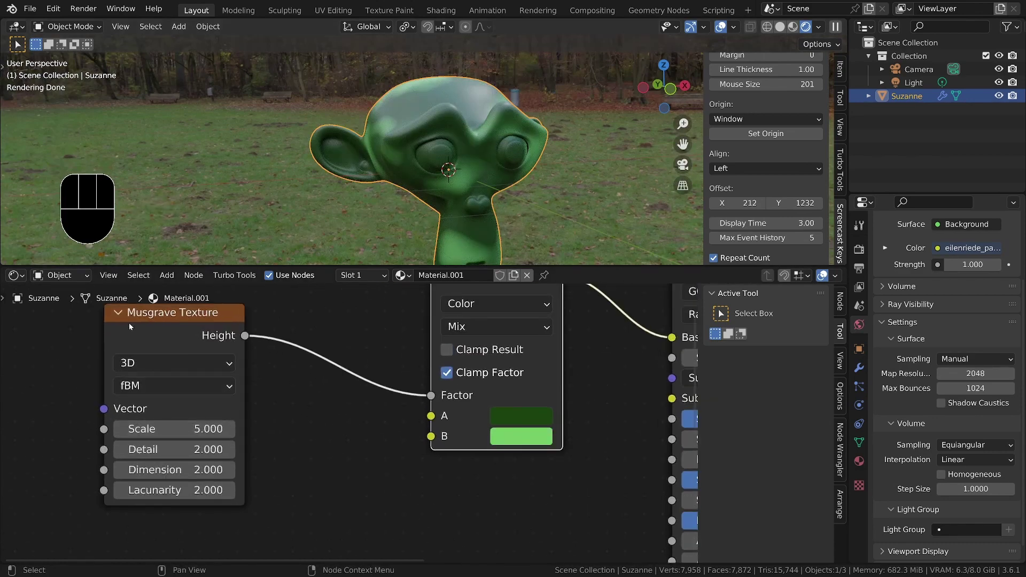
{"action": "middle_click_drag", "start_coordinate": [203, 430], "coordinate": [260, 454]}
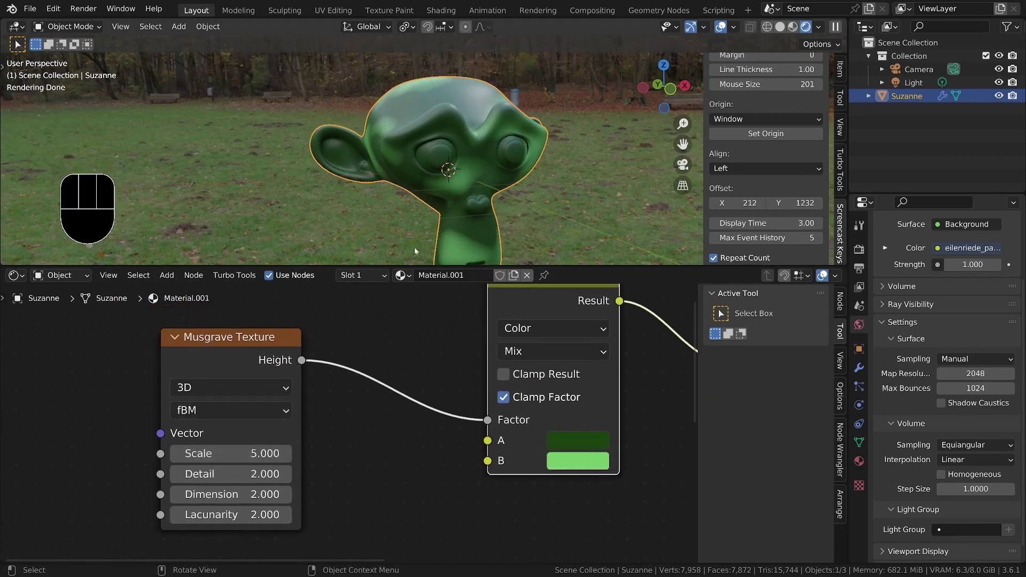
{"action": "scroll", "coordinate": [542, 407], "scroll_direction": "down", "scroll_amount": 3}
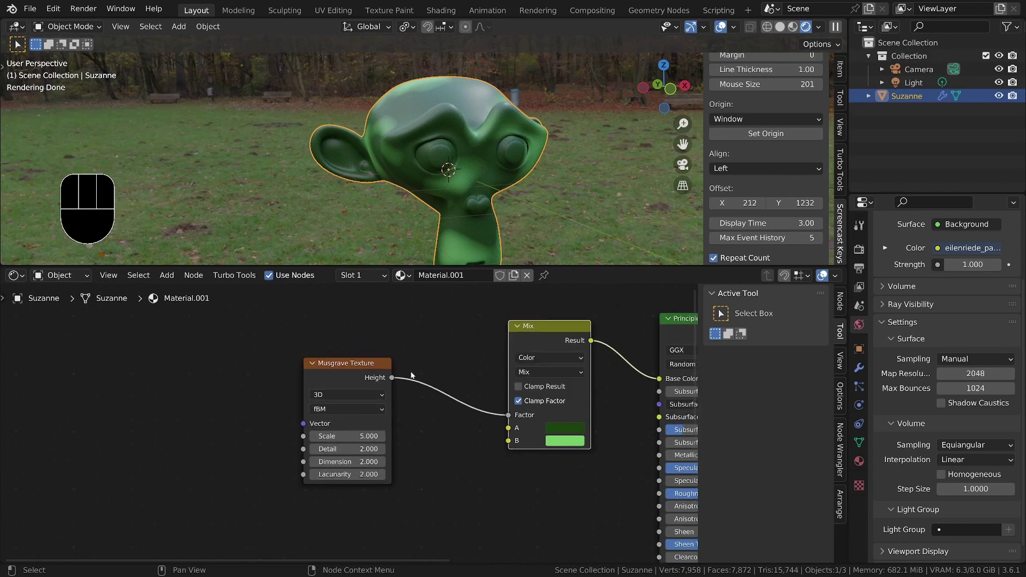
{"action": "left_click_drag", "start_coordinate": [324, 368], "coordinate": [246, 367]}
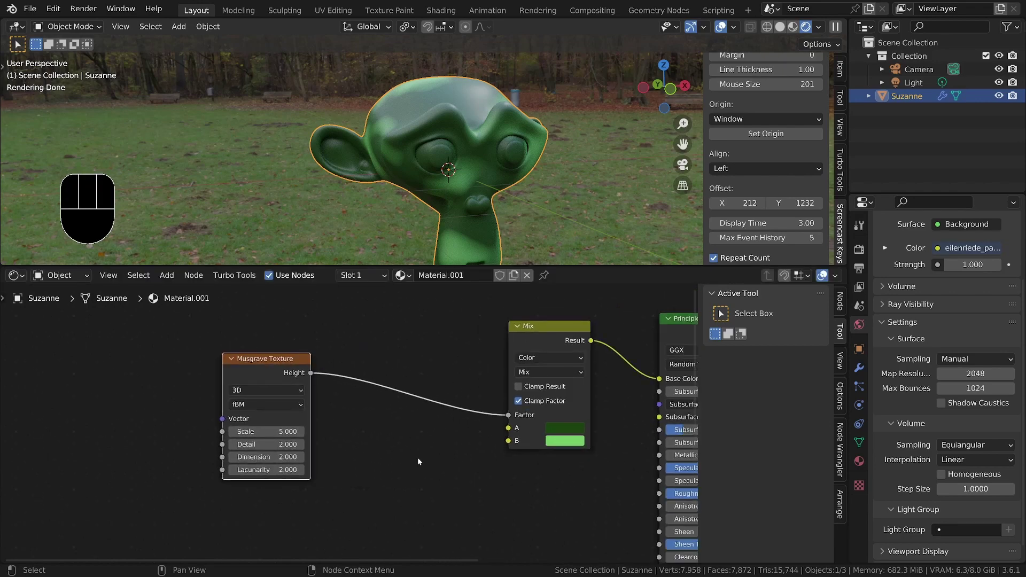
{"action": "key", "text": "shift+a"}
{"action": "type", "text": "ramp"}
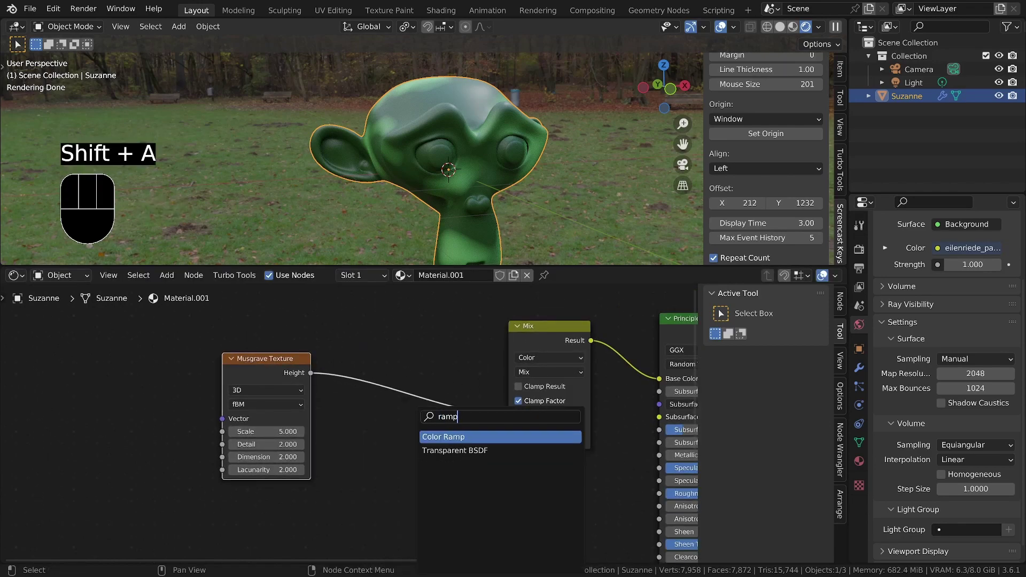
{"action": "key", "text": "Return"}
{"action": "left_click", "coordinate": [331, 369]}
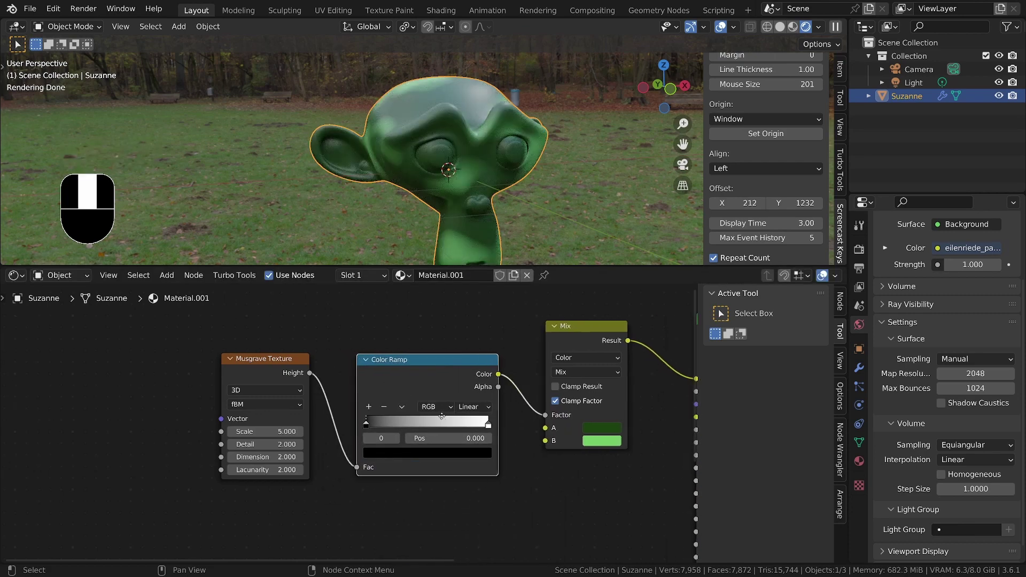
Preview the Color Ramp directly on the monkey by connecting its Color to the Material Output, and tidy the node positions
{"action": "scroll", "coordinate": [374, 382], "scroll_direction": "down", "scroll_amount": 4}
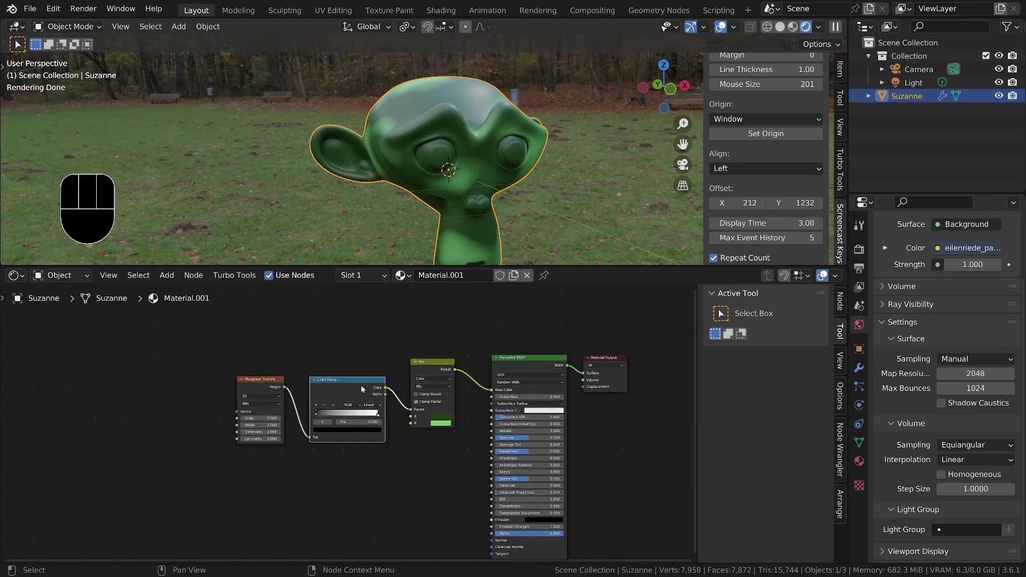
{"action": "left_click", "coordinate": [345, 384], "text": "ctrl+shift"}
{"action": "left_click_drag", "start_coordinate": [608, 358], "coordinate": [619, 382]}
{"action": "scroll", "coordinate": [387, 417], "scroll_direction": "up", "scroll_amount": 7}
{"action": "scroll", "coordinate": [389, 414], "scroll_direction": "up", "scroll_amount": 1}
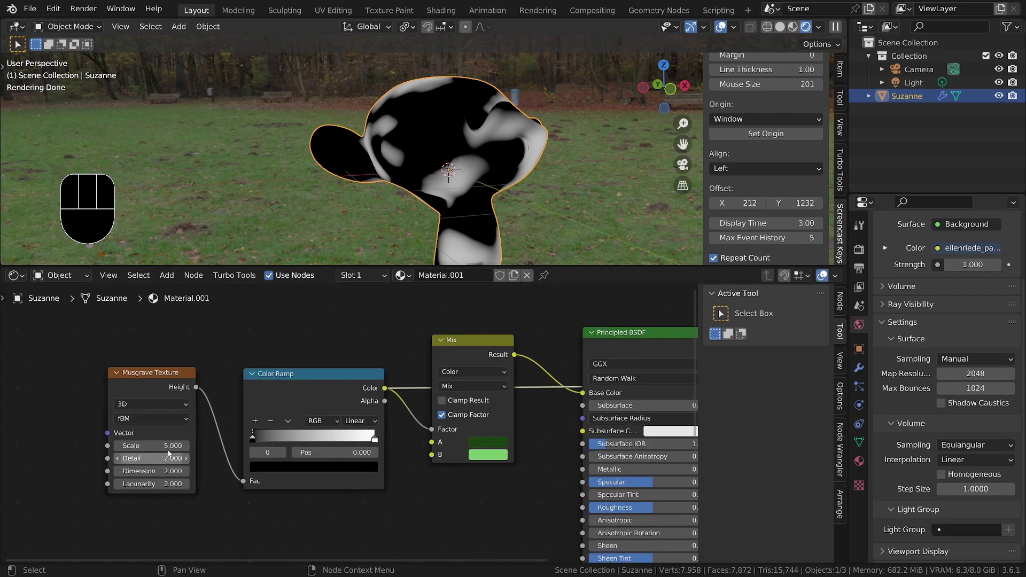
{"action": "left_click_drag", "start_coordinate": [310, 375], "coordinate": [304, 375]}
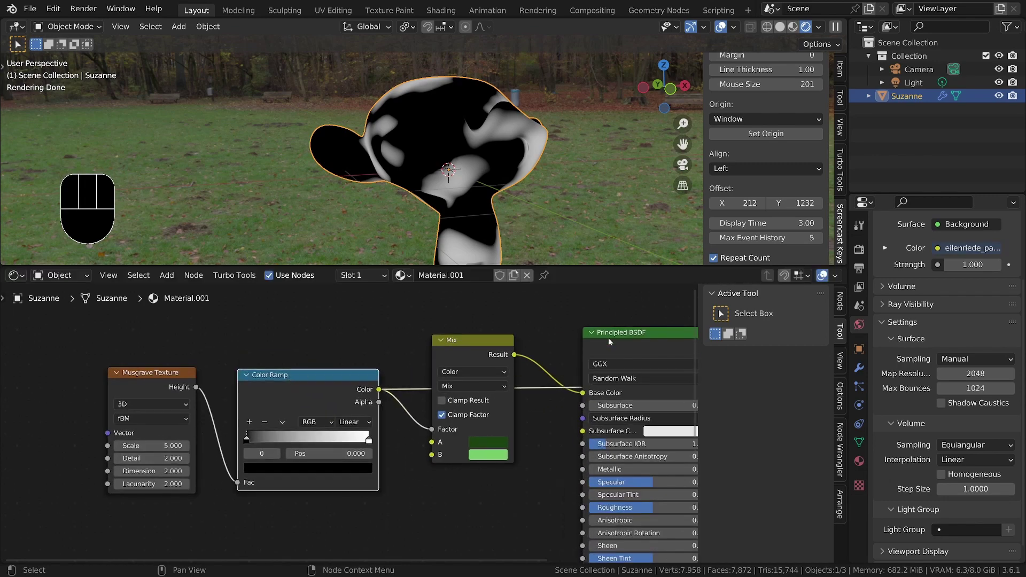
Sharpen the Color Ramp's black-to-white transition, placing the white stop at 0.148 with the black stop just before it
{"action": "scroll", "coordinate": [247, 438], "scroll_direction": "up", "scroll_amount": 1}
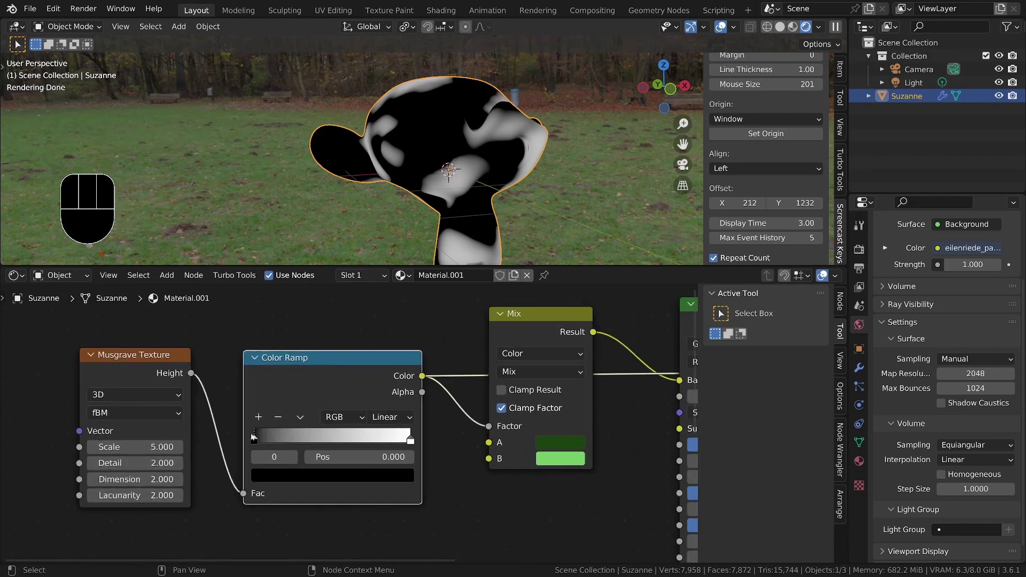
{"action": "left_click_drag", "start_coordinate": [255, 437], "coordinate": [296, 438]}
{"action": "left_click_drag", "start_coordinate": [410, 442], "coordinate": [307, 422]}
{"action": "scroll", "coordinate": [475, 151], "scroll_direction": "up", "scroll_amount": 2}
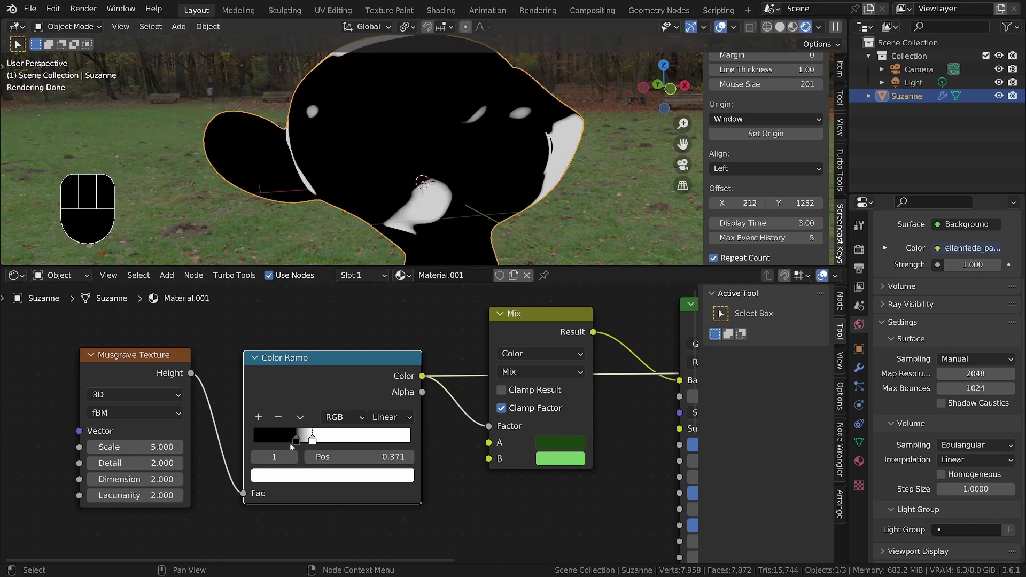
{"action": "mouse_move", "coordinate": [292, 444]}
{"action": "left_mouse_down"}
{"action": "mouse_move", "coordinate": [304, 444]}
{"action": "mouse_move", "coordinate": [274, 439]}
{"action": "left_mouse_up"}
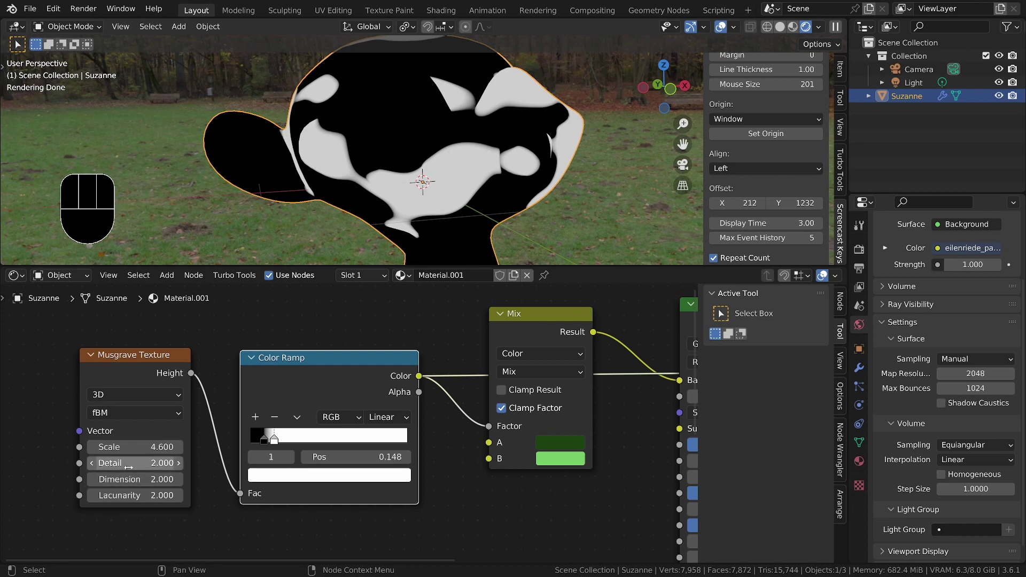
Set the Musgrave Texture to Scale 4.6, Detail 5.46, Dimension 0.66 and Lacunarity 1.81
{"action": "left_click_drag", "start_coordinate": [136, 463], "coordinate": [87, 479]}
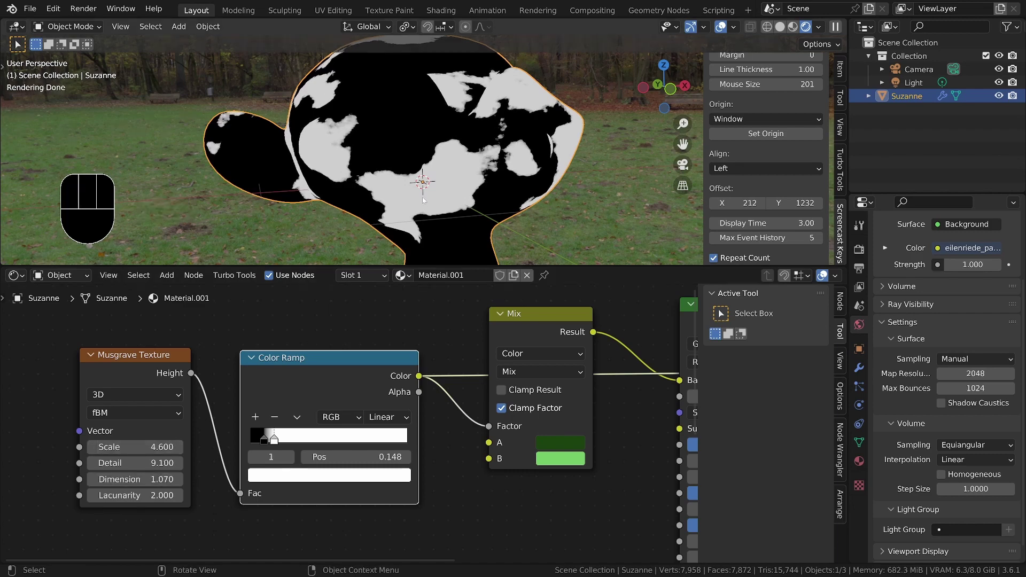
{"action": "scroll", "coordinate": [481, 140], "scroll_direction": "up", "scroll_amount": 2}
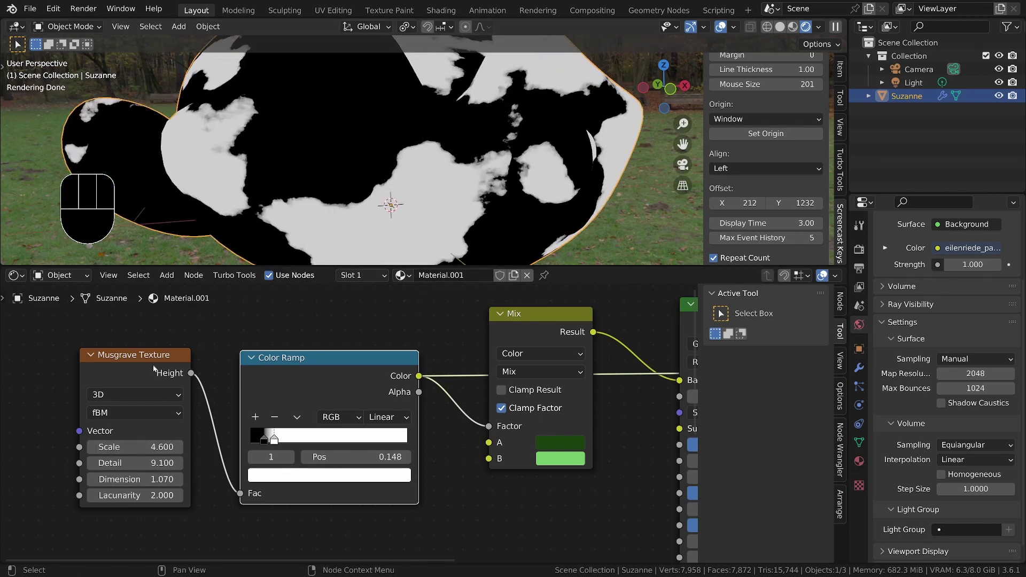
{"action": "mouse_move", "coordinate": [161, 495]}
{"action": "left_mouse_down", "text": "shift"}
{"action": "mouse_move", "coordinate": [96, 495]}
{"action": "mouse_move", "coordinate": [172, 495]}
{"action": "mouse_move", "coordinate": [140, 495]}
{"action": "left_mouse_up", "text": "shift"}
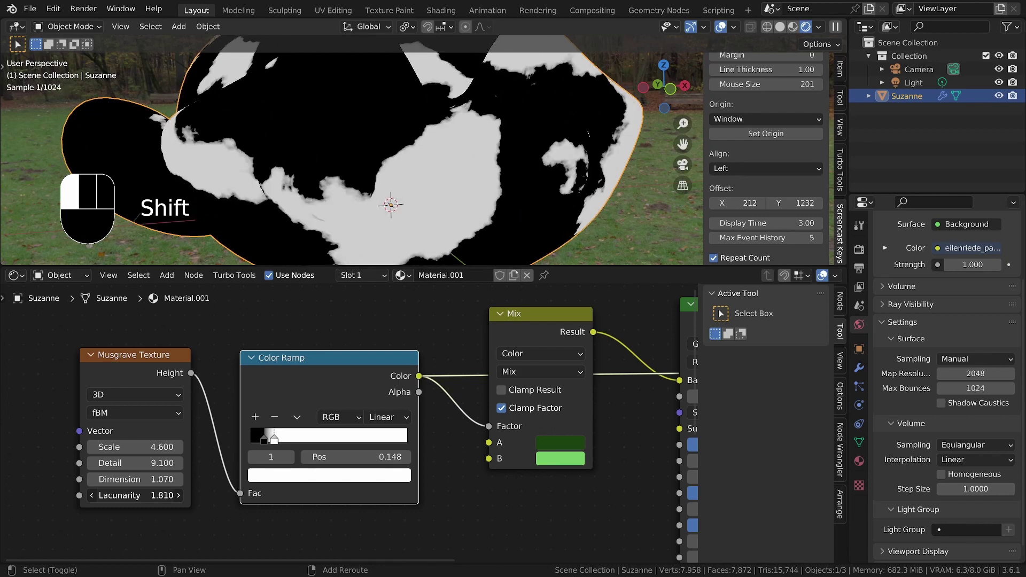
{"action": "left_click_drag", "start_coordinate": [133, 463], "coordinate": [111, 479], "text": "shift"}
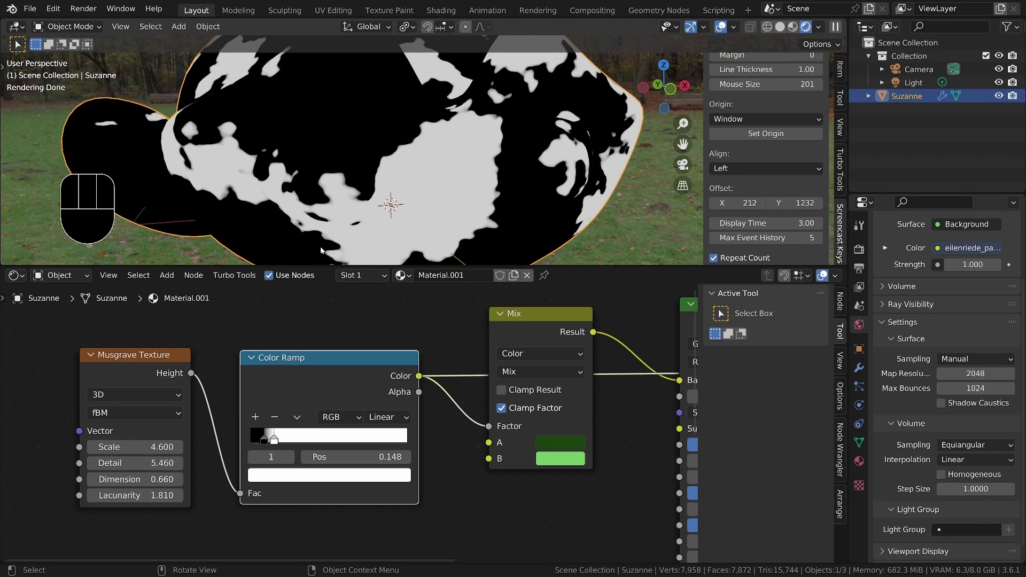
Harden the mask edges by moving the Color Ramp's white stop to position 0.086, almost against the black stop
{"action": "left_click_drag", "start_coordinate": [274, 439], "coordinate": [266, 439]}
{"action": "scroll", "coordinate": [464, 104], "scroll_direction": "up", "scroll_amount": 5}
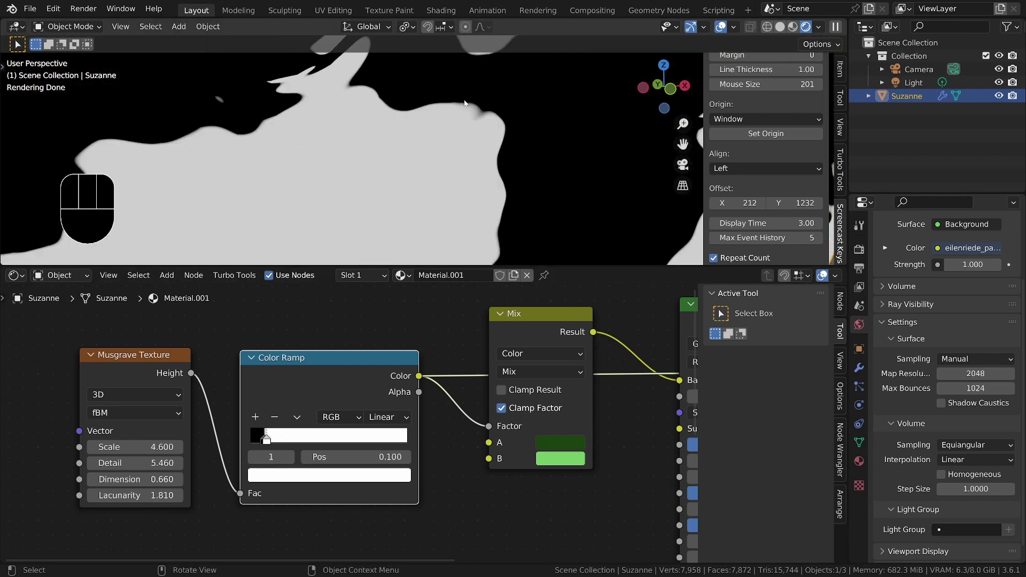
{"action": "scroll", "coordinate": [268, 442], "scroll_direction": "up", "scroll_amount": 4}
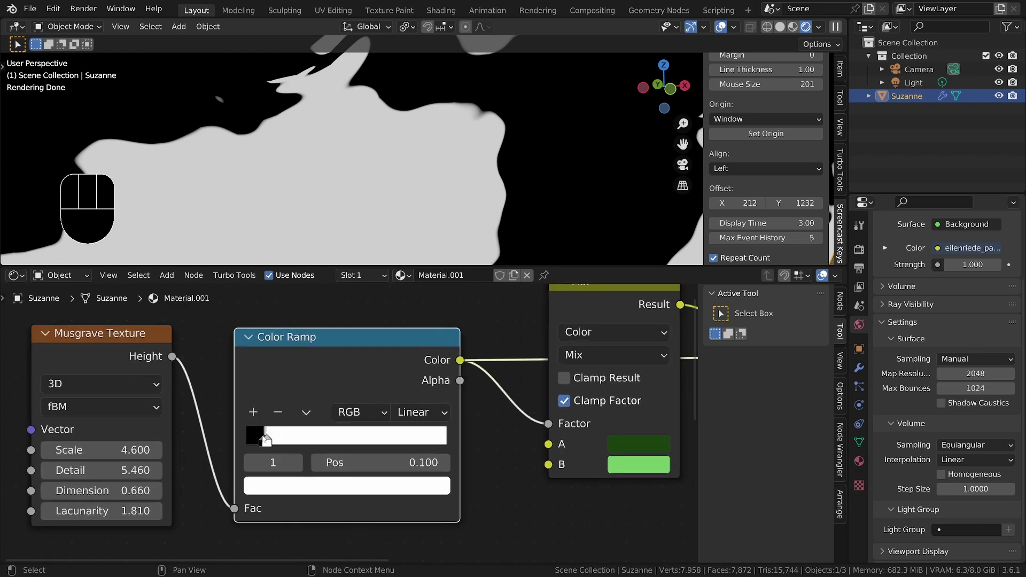
{"action": "left_click_drag", "start_coordinate": [258, 435], "coordinate": [253, 436]}
{"action": "scroll", "coordinate": [390, 172], "scroll_direction": "down", "scroll_amount": 2}
{"action": "scroll", "coordinate": [390, 172], "scroll_direction": "down", "scroll_amount": 4}
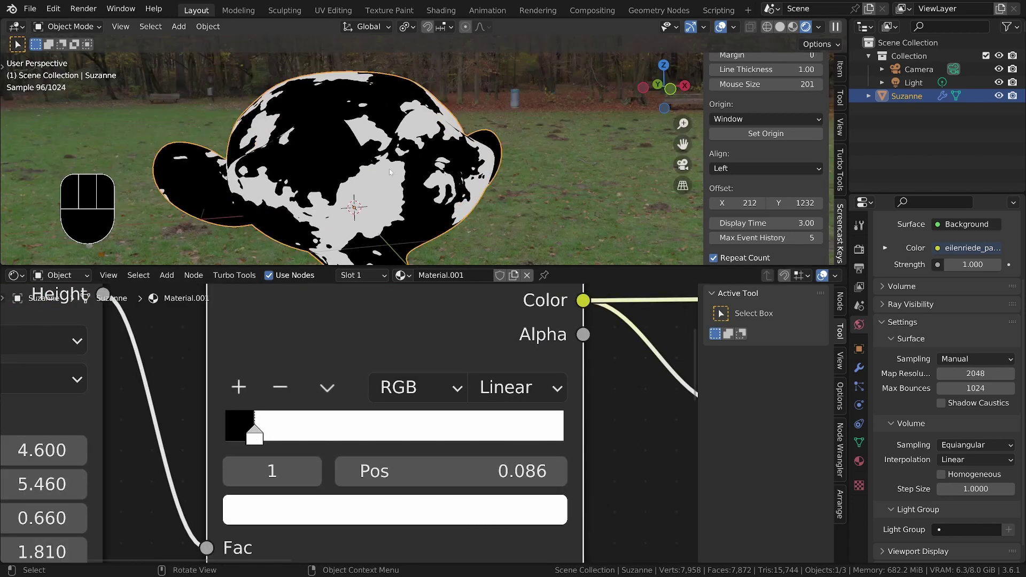
Preview the Mix node's green color result on the whole monkey head by connecting it to the Material Output
{"action": "middle_click_drag", "start_coordinate": [389, 185], "coordinate": [391, 152], "text": "shift"}
{"action": "mouse_move", "coordinate": [391, 152]}
{"action": "middle_mouse_down"}
{"action": "mouse_move", "coordinate": [380, 146]}
{"action": "mouse_move", "coordinate": [386, 156]}
{"action": "middle_mouse_up"}
{"action": "mouse_move", "coordinate": [386, 156]}
{"action": "middle_mouse_down", "text": "ctrl"}
{"action": "mouse_move", "coordinate": [388, 176]}
{"action": "mouse_move", "coordinate": [402, 161]}
{"action": "middle_mouse_up", "text": "ctrl"}
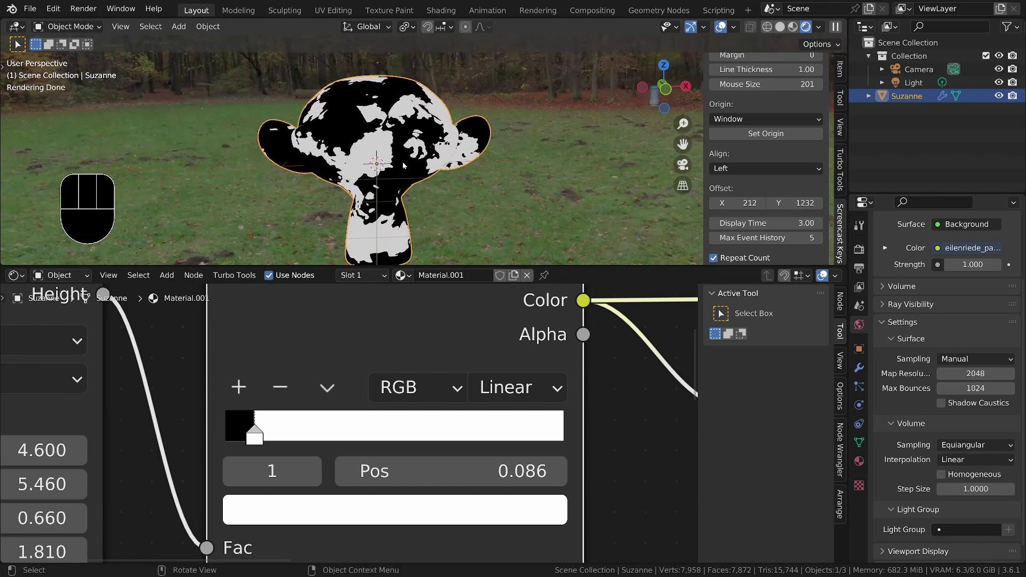
{"action": "scroll", "coordinate": [422, 382], "scroll_direction": "down", "scroll_amount": 5}
{"action": "middle_click_drag", "start_coordinate": [510, 354], "coordinate": [378, 418]}
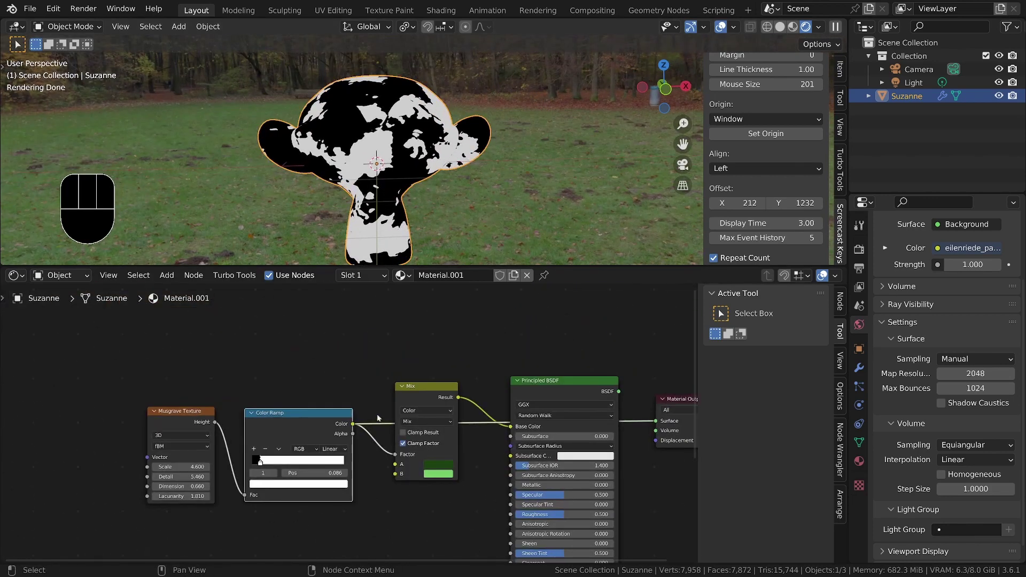
{"action": "left_click", "coordinate": [453, 385], "text": "ctrl+shift"}
Reposition the Mix node and move the Musgrave Texture and Color Ramp together so they line up with it
{"action": "left_click_drag", "start_coordinate": [453, 385], "coordinate": [441, 374]}
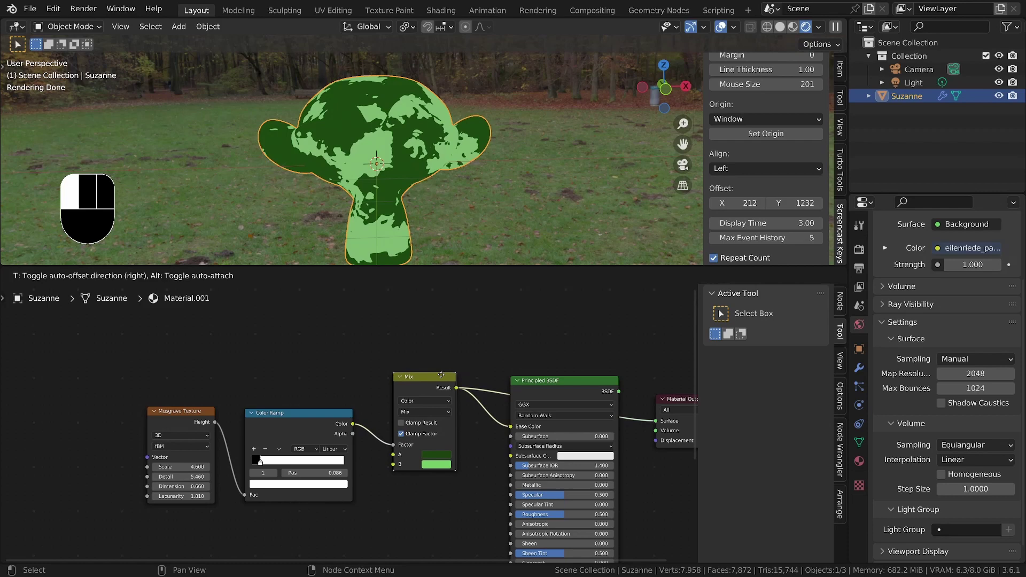
{"action": "key", "text": "g"}
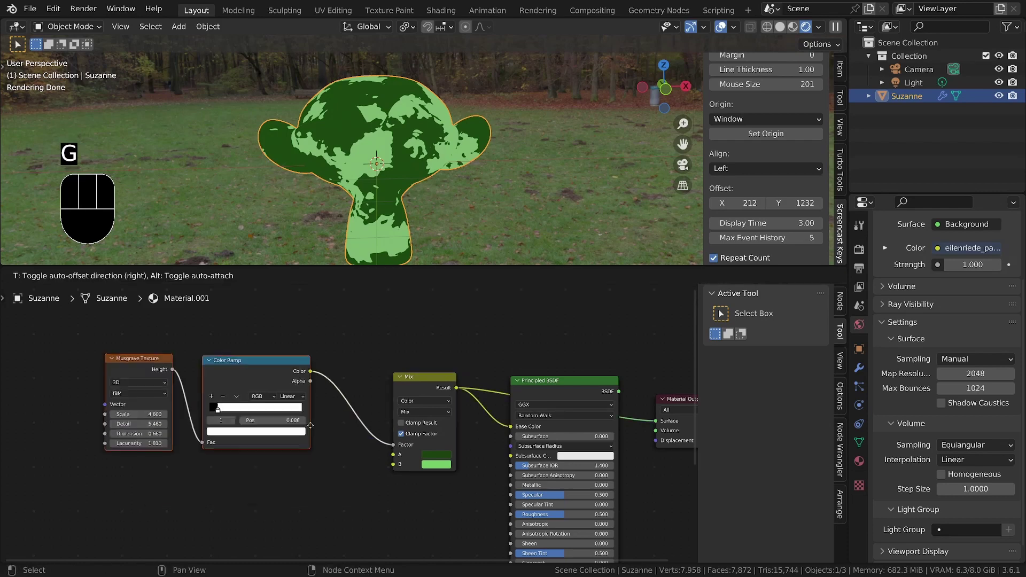
{"action": "left_click", "coordinate": [286, 444]}
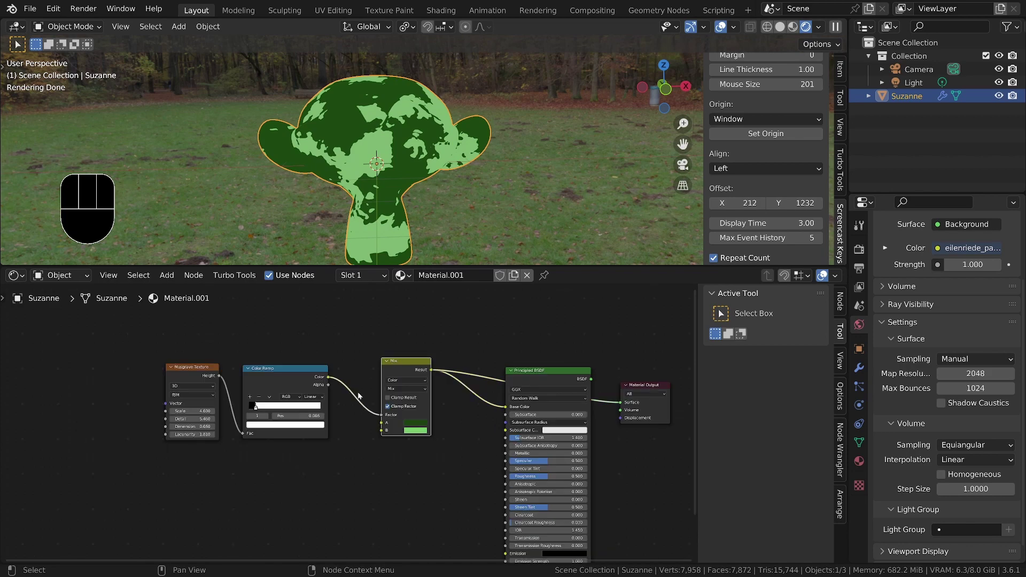
Combine the Musgrave Texture, Color Ramp and Mix nodes into one node group and keep it open for editing
{"action": "scroll", "coordinate": [357, 396], "scroll_direction": "up", "scroll_amount": 3}
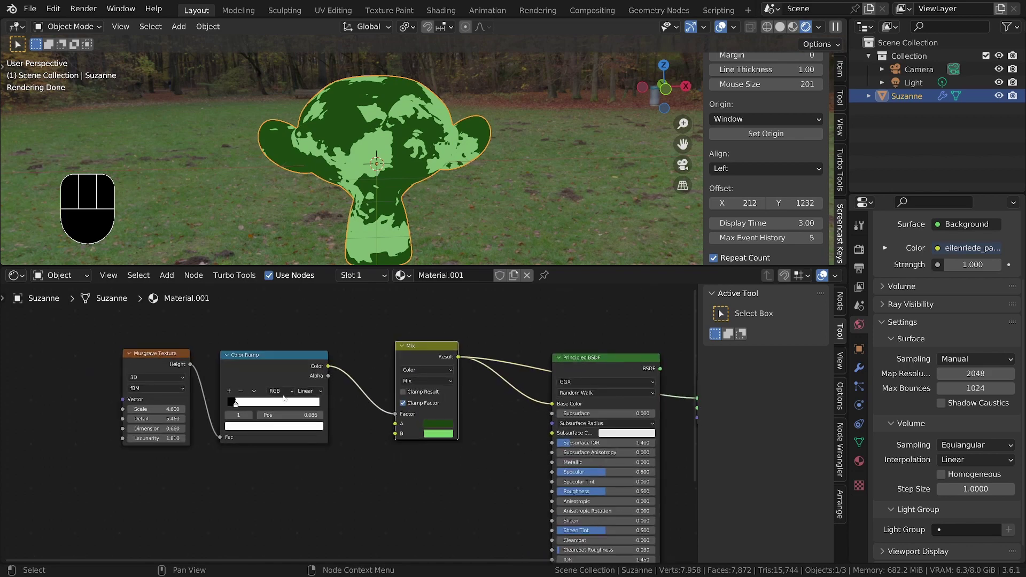
{"action": "left_click_drag", "start_coordinate": [128, 329], "coordinate": [491, 478]}
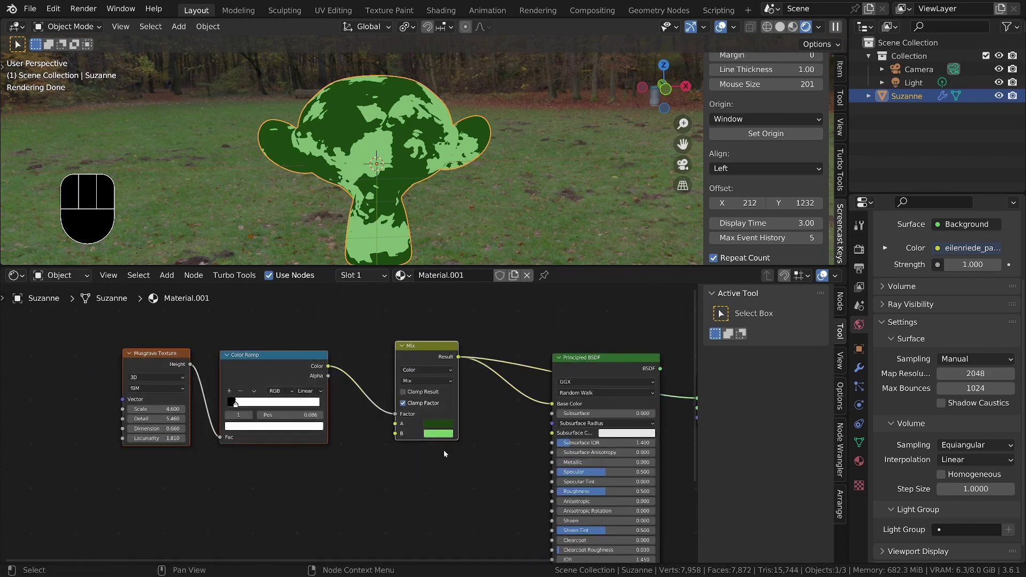
{"action": "key", "text": "ctrl+g"}
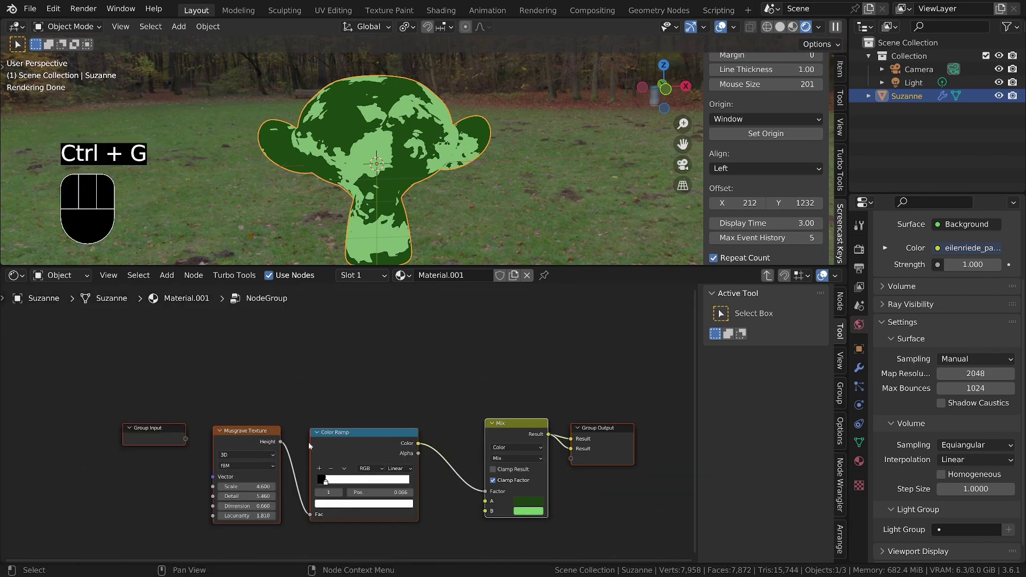
{"action": "scroll", "coordinate": [236, 474], "scroll_direction": "up", "scroll_amount": 2}
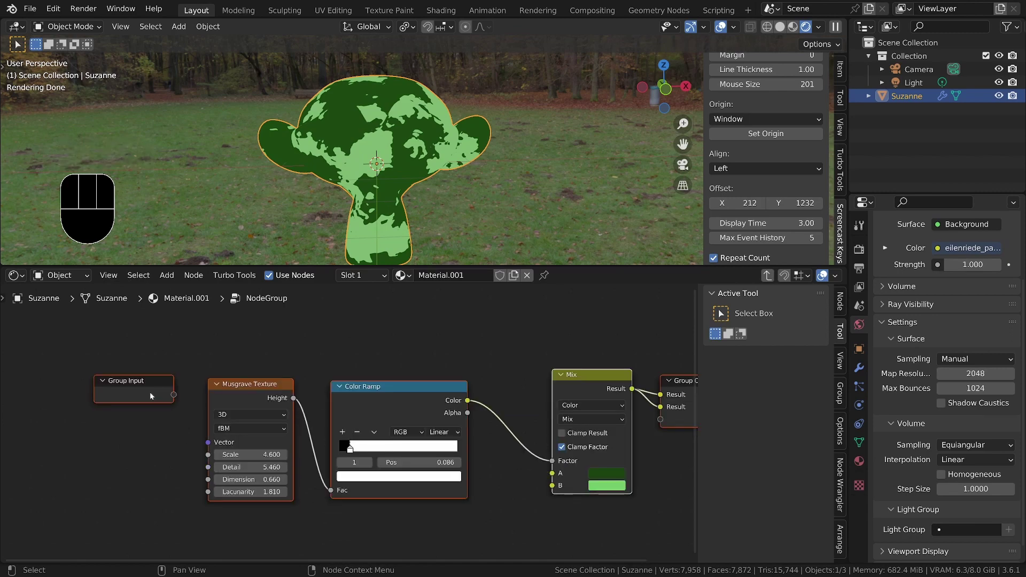
{"action": "left_click", "coordinate": [149, 392]}
{"action": "key", "text": "Tab"}
{"action": "key", "text": "Tab"}
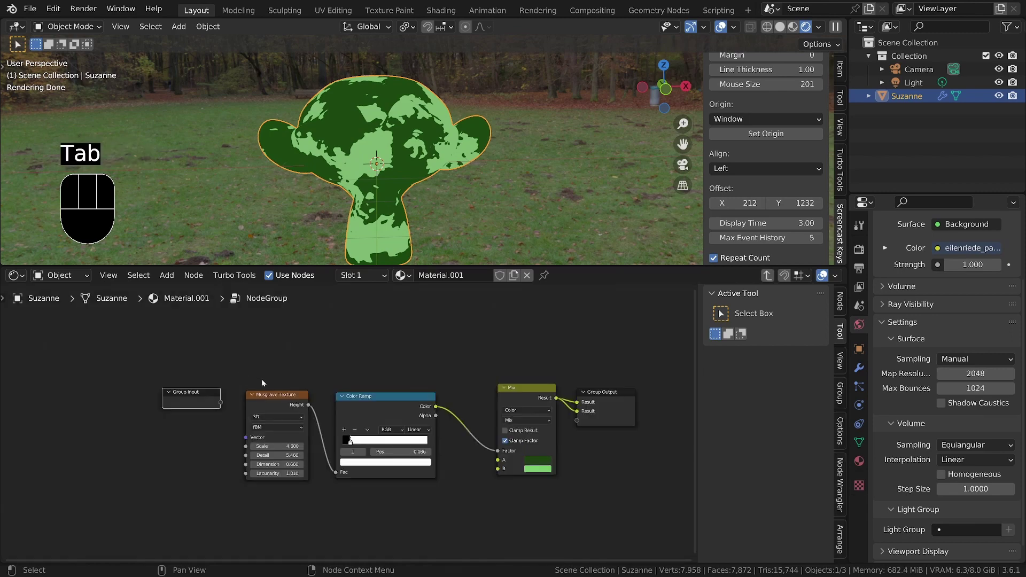
Cut the Mix node's link to the second, duplicate Result socket and remove that output from the node group
{"action": "scroll", "coordinate": [428, 434], "scroll_direction": "up", "scroll_amount": 4}
{"action": "middle_click_drag", "start_coordinate": [533, 430], "coordinate": [482, 429]}
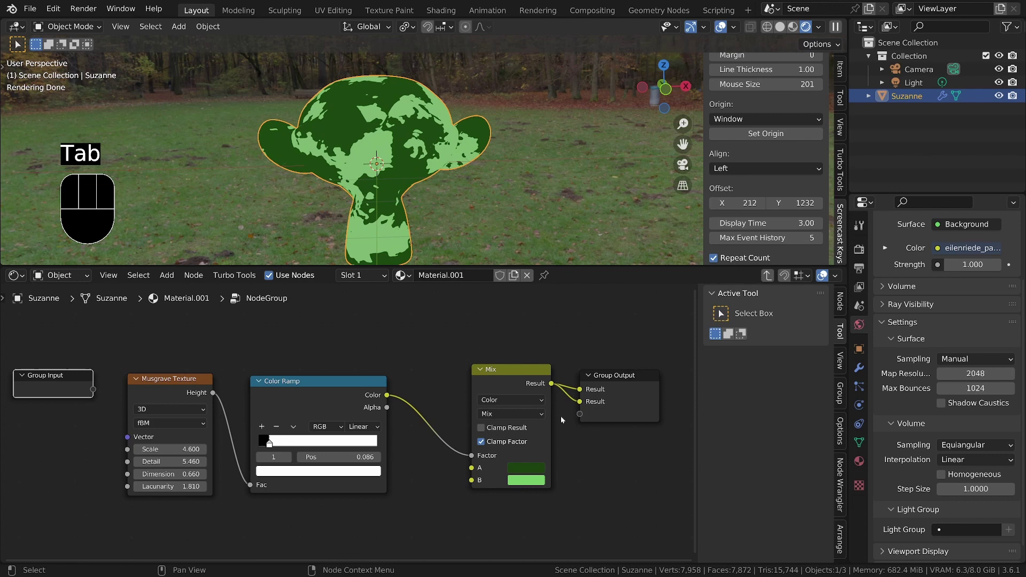
{"action": "right_click_drag", "start_coordinate": [577, 395], "coordinate": [568, 408], "text": "ctrl"}
{"action": "left_click", "coordinate": [614, 393]}
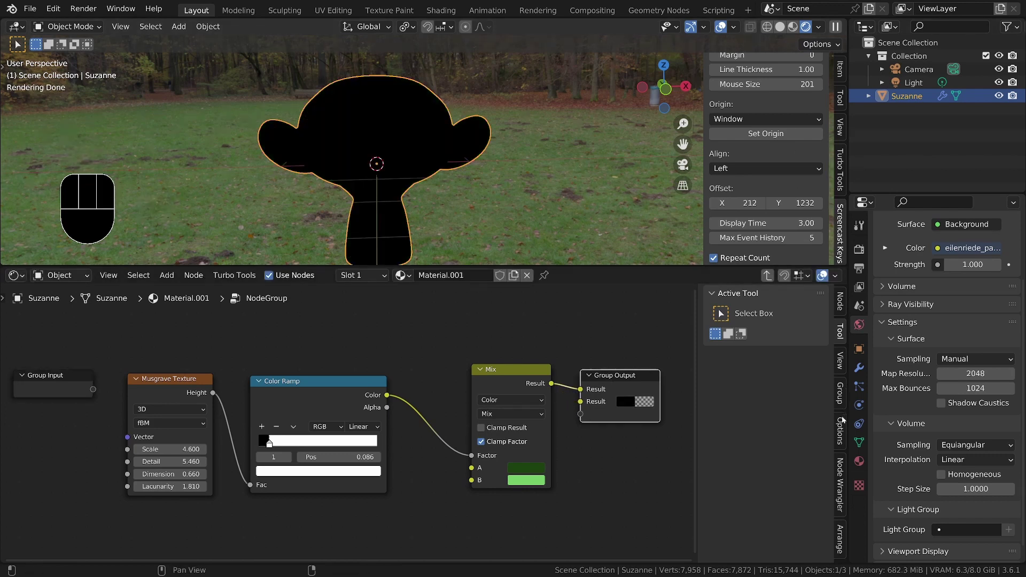
{"action": "left_click", "coordinate": [839, 394]}
{"action": "left_click", "coordinate": [759, 438]}
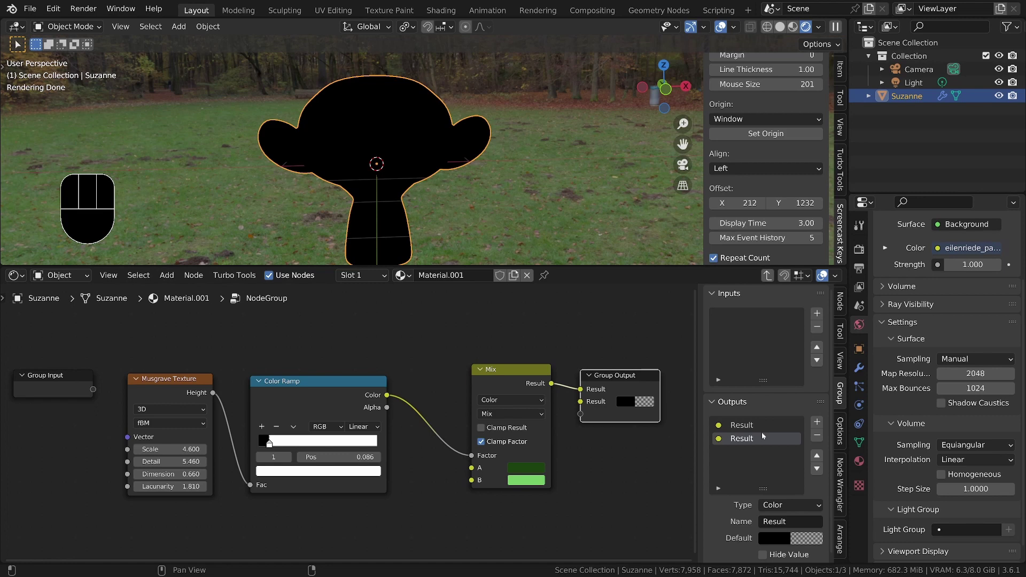
{"action": "left_click", "coordinate": [816, 435]}
Expose the Color Ramp's Color as a second group output named mask, moving the Mix node down clear of the link
{"action": "scroll", "coordinate": [250, 412], "scroll_direction": "up", "scroll_amount": 1}
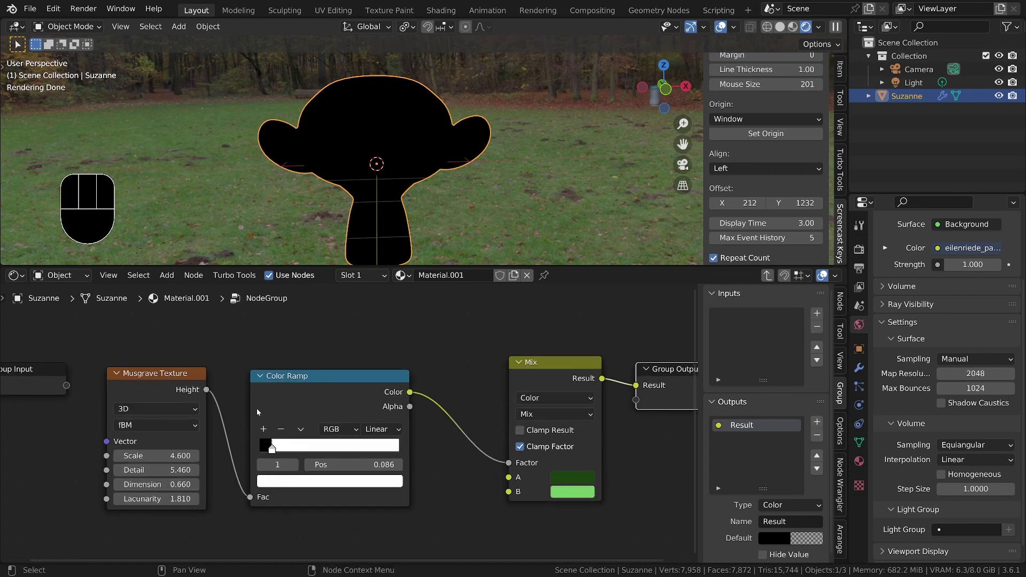
{"action": "left_click_drag", "start_coordinate": [408, 392], "coordinate": [635, 399]}
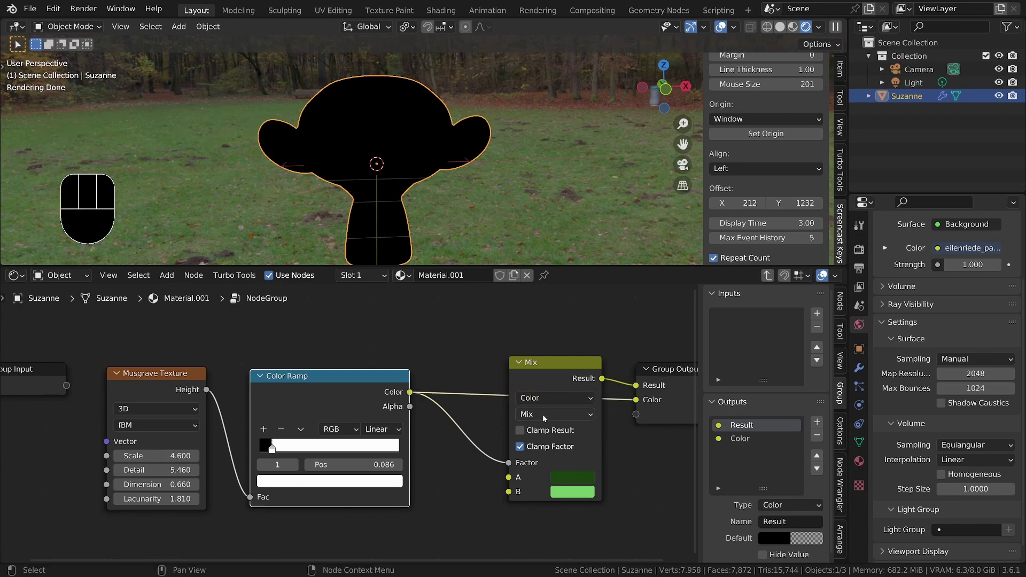
{"action": "middle_click_drag", "start_coordinate": [543, 418], "coordinate": [471, 399]}
{"action": "left_click_drag", "start_coordinate": [499, 344], "coordinate": [482, 395]}
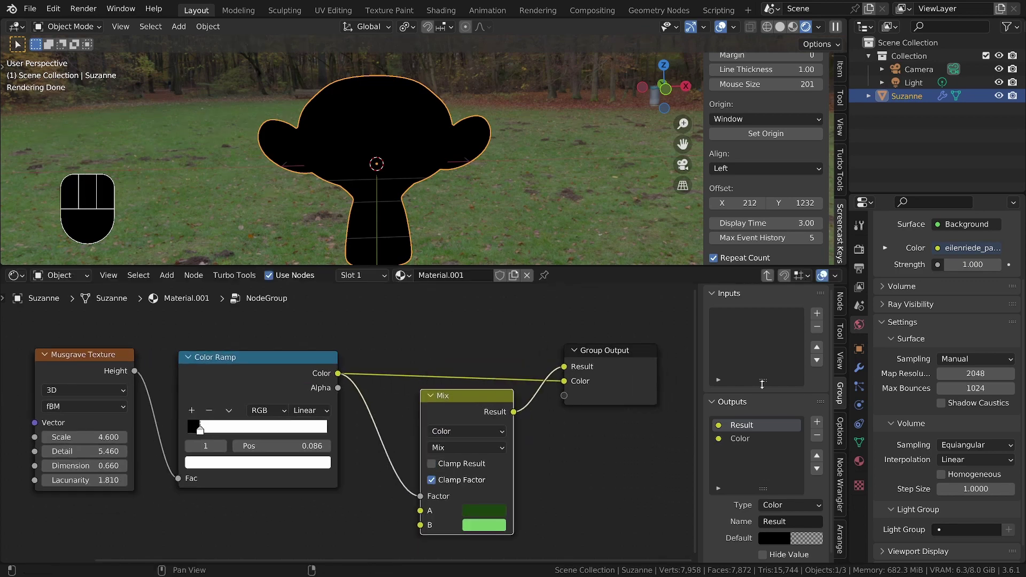
{"action": "double_click", "coordinate": [746, 440]}
{"action": "type", "text": "mask"}
{"action": "key", "text": "Return"}
Expose the Musgrave Texture's Scale, Detail, Dimension and Lacunarity as inputs of the node group
{"action": "middle_click_drag", "start_coordinate": [329, 443], "coordinate": [406, 419]}
{"action": "scroll", "coordinate": [409, 417], "scroll_direction": "down", "scroll_amount": 3}
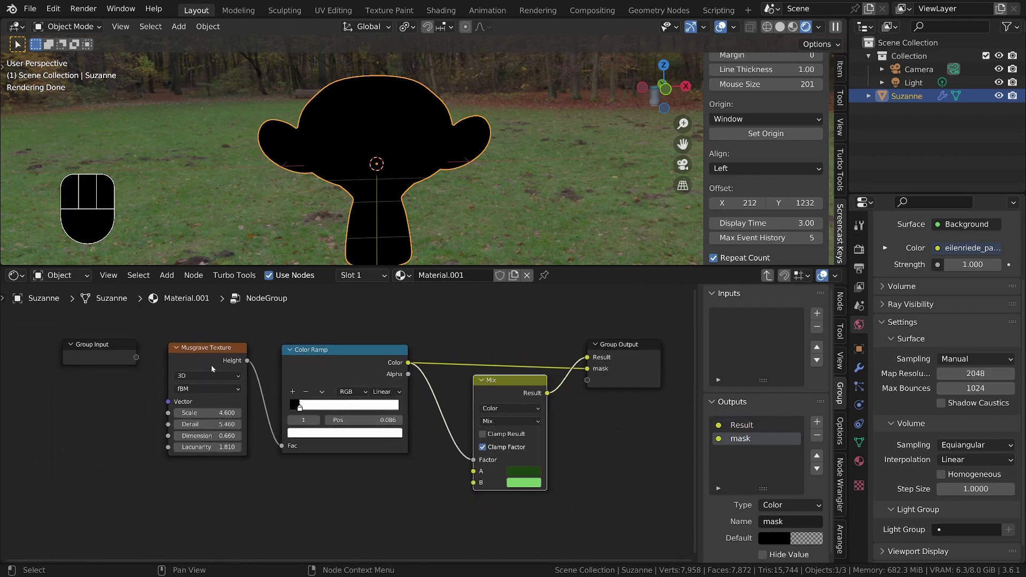
{"action": "left_click_drag", "start_coordinate": [137, 359], "coordinate": [168, 424]}
{"action": "left_click_drag", "start_coordinate": [137, 380], "coordinate": [168, 447]}
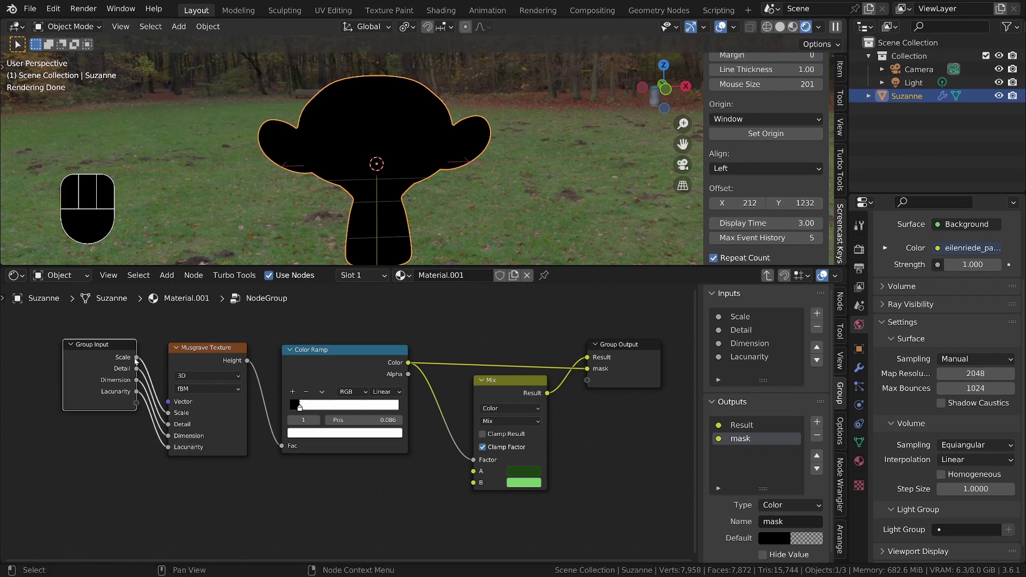
{"action": "left_click_drag", "start_coordinate": [136, 358], "coordinate": [126, 395]}
{"action": "key", "text": "Escape"}
Duplicate the Group Input node near the Mix node, expose Mix colors A and B through it, and enlarge the group's input list
{"action": "key", "text": "shift+d"}
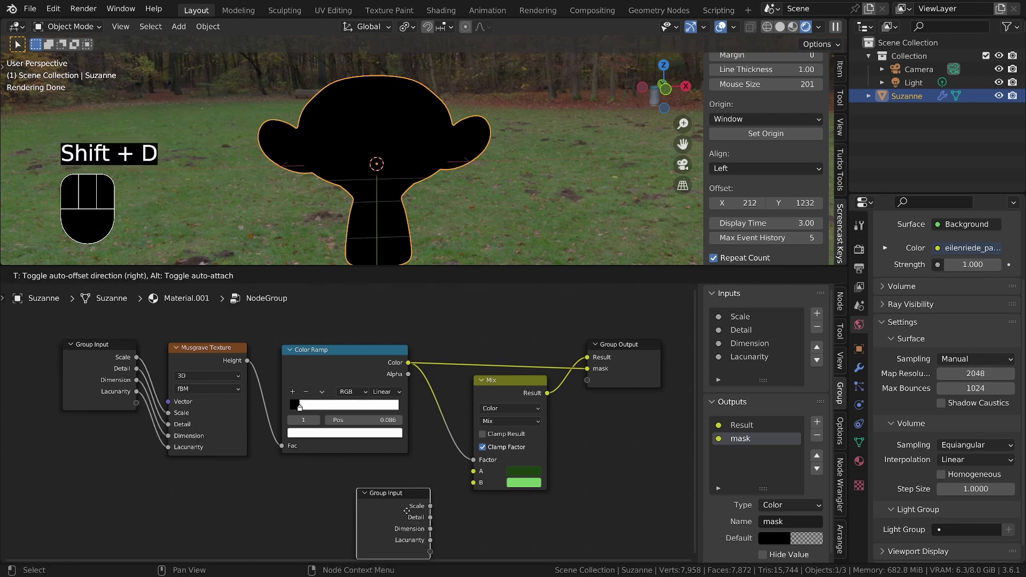
{"action": "left_click", "coordinate": [395, 495]}
{"action": "scroll", "coordinate": [385, 474], "scroll_direction": "up", "scroll_amount": 2}
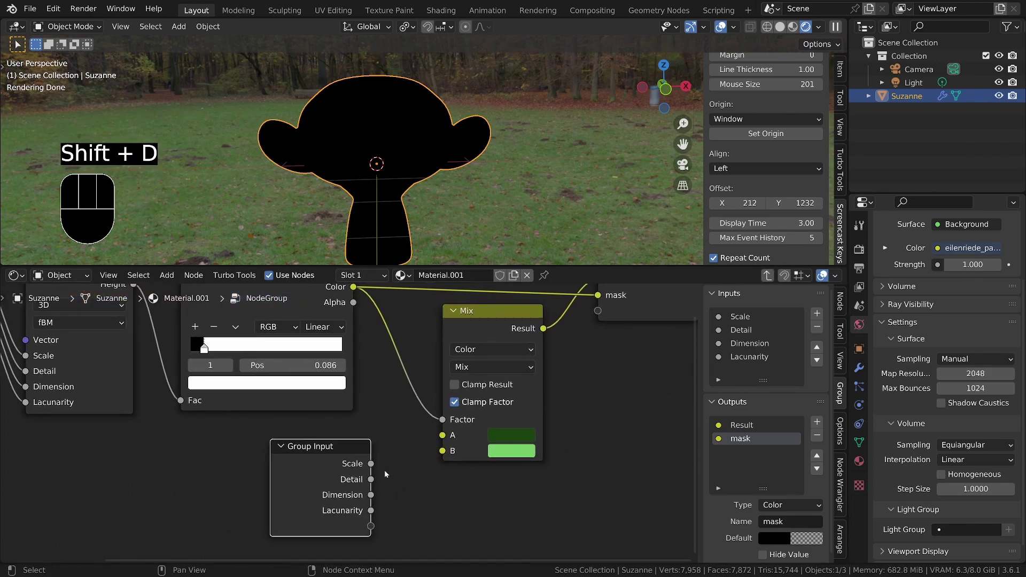
{"action": "left_click_drag", "start_coordinate": [370, 526], "coordinate": [454, 452]}
{"action": "left_click_drag", "start_coordinate": [769, 380], "coordinate": [763, 449]}
Rename the group's color inputs A and B as base colour and pattern colour
{"action": "double_click", "coordinate": [734, 370]}
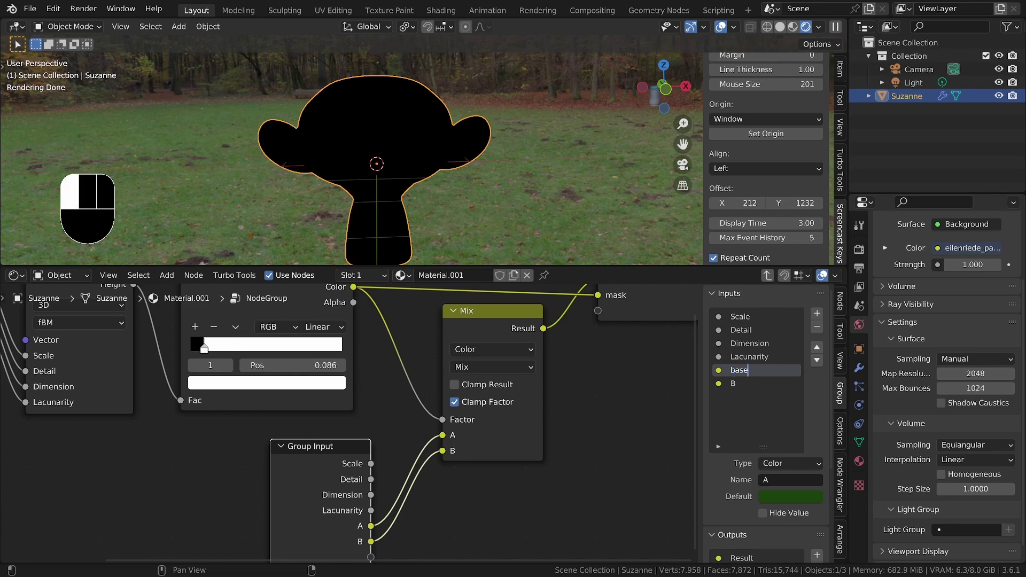
{"action": "type", "text": "base colour"}
{"action": "key", "text": "Tab"}
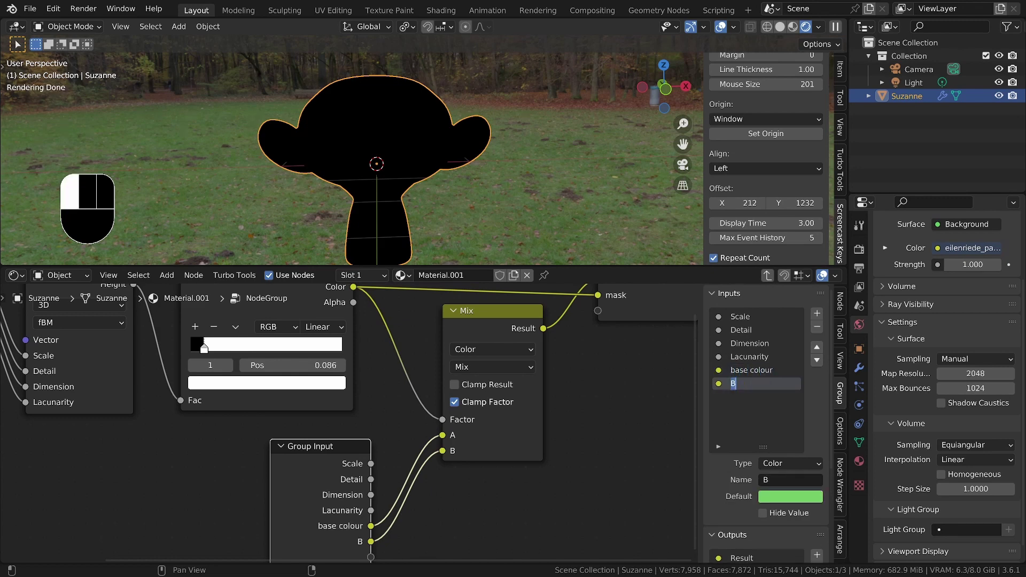
{"action": "type", "text": "pattern colour"}
{"action": "key", "text": "Return"}
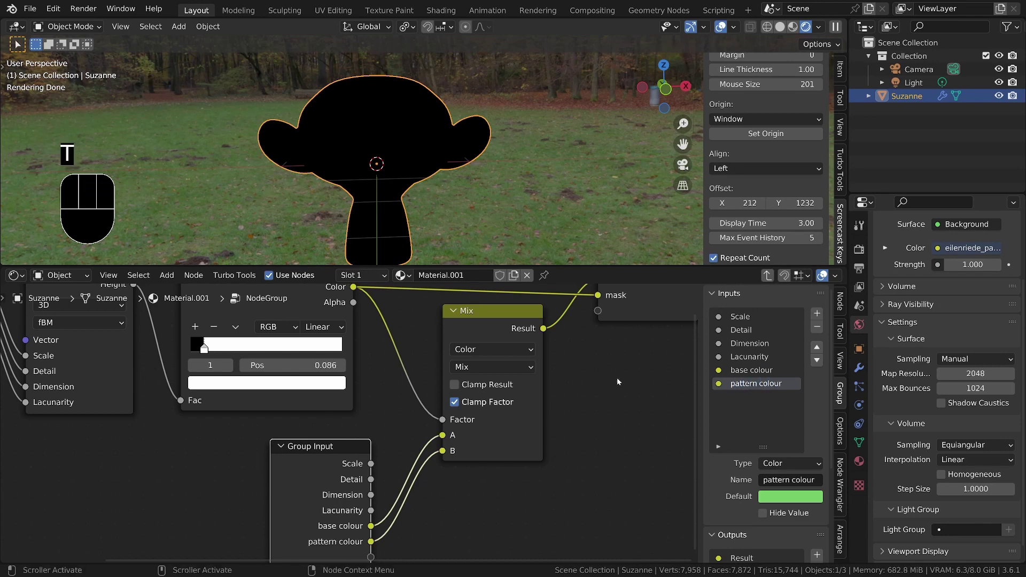
Shorten the names of the group's two color inputs to base and pattern
{"action": "double_click", "coordinate": [751, 369]}
{"action": "type", "text": "ba"}
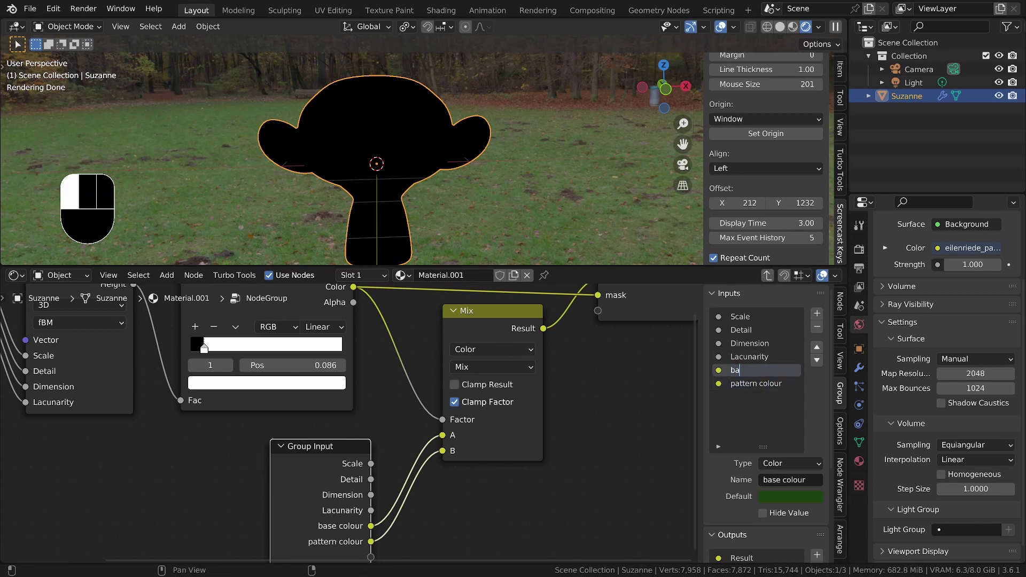
{"action": "left_click", "coordinate": [753, 389]}
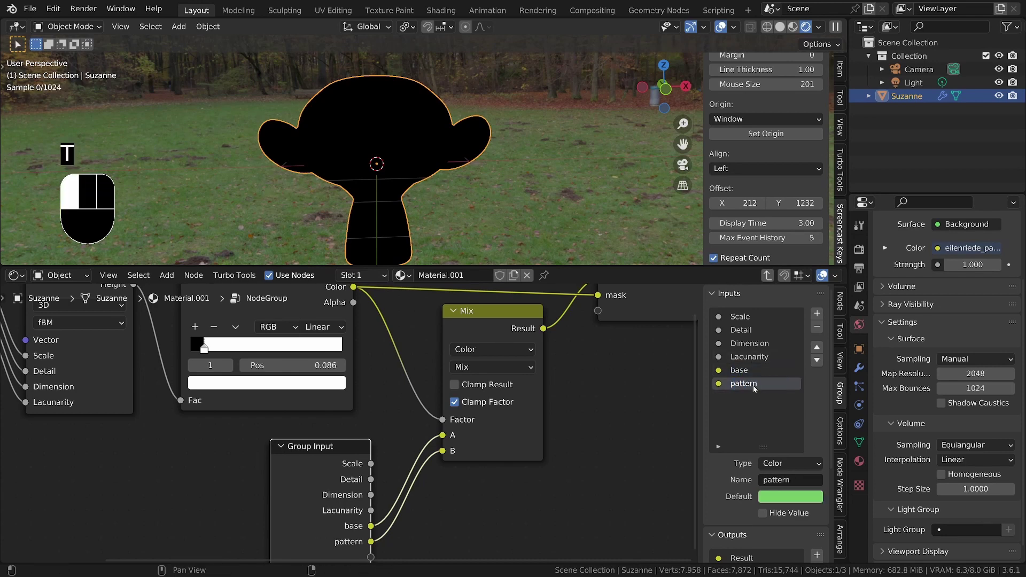
Leave the node group and move its node farther from the Principled BSDF in the main material tree
{"action": "scroll", "coordinate": [358, 444], "scroll_direction": "down", "scroll_amount": 9}
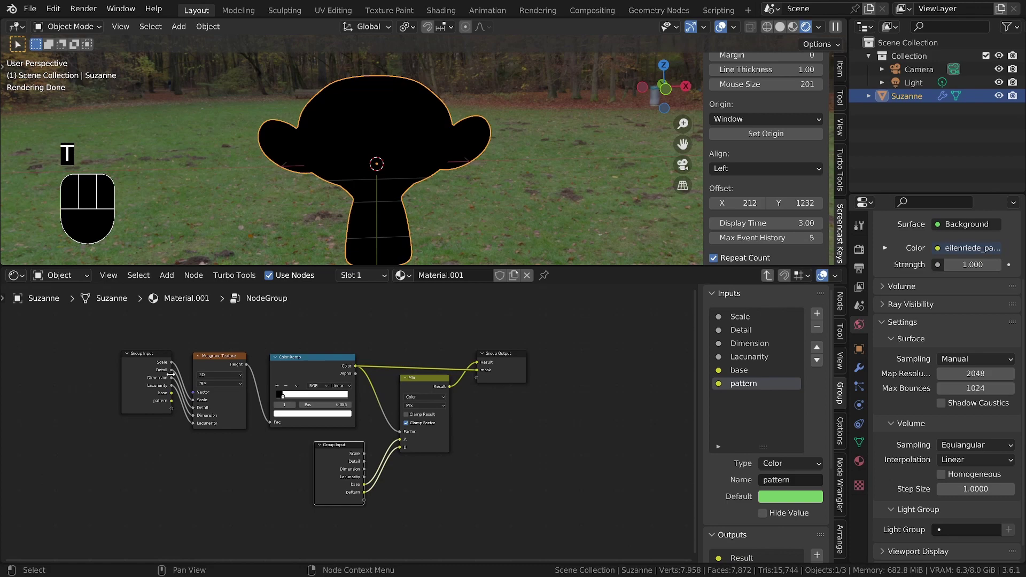
{"action": "left_click", "coordinate": [153, 366]}
{"action": "key", "text": "Tab"}
{"action": "scroll", "coordinate": [258, 388], "scroll_direction": "up", "scroll_amount": 2}
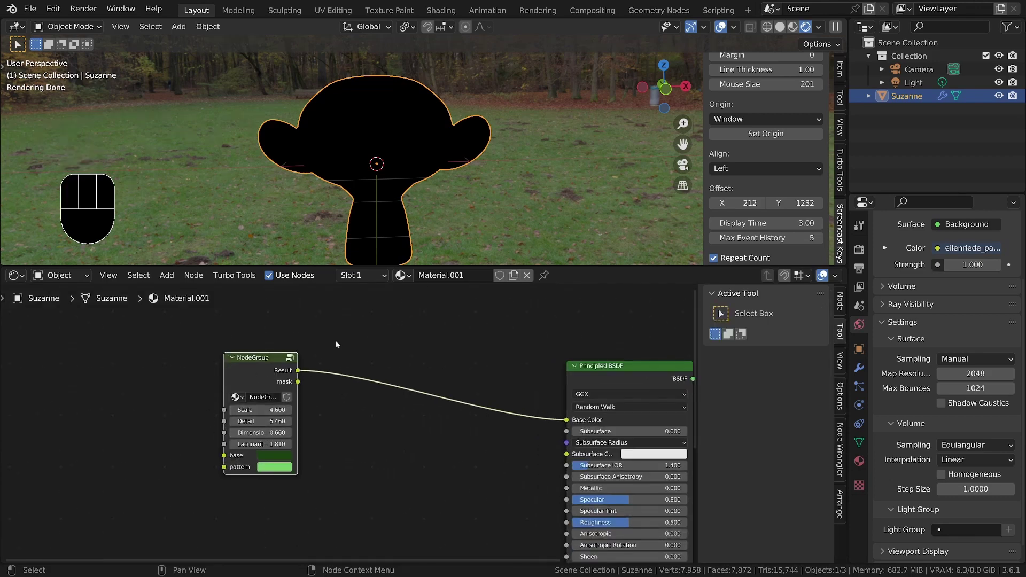
{"action": "middle_click_drag", "start_coordinate": [389, 169], "coordinate": [406, 177]}
{"action": "left_click_drag", "start_coordinate": [276, 370], "coordinate": [262, 392]}
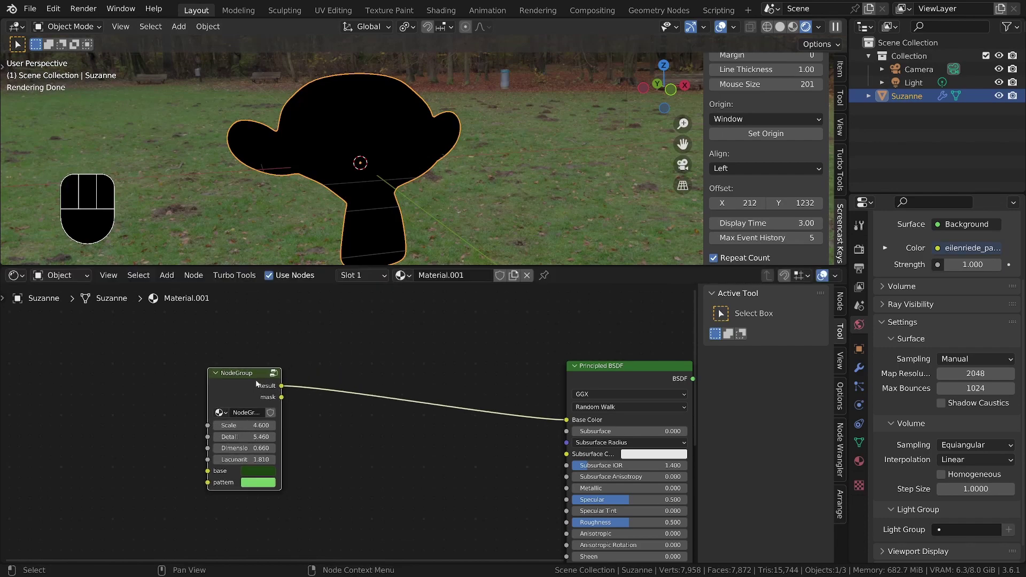
Connect the Principled BSDF to the Material Output to show the shaded material on the monkey head
{"action": "middle_click_drag", "start_coordinate": [515, 403], "coordinate": [396, 380]}
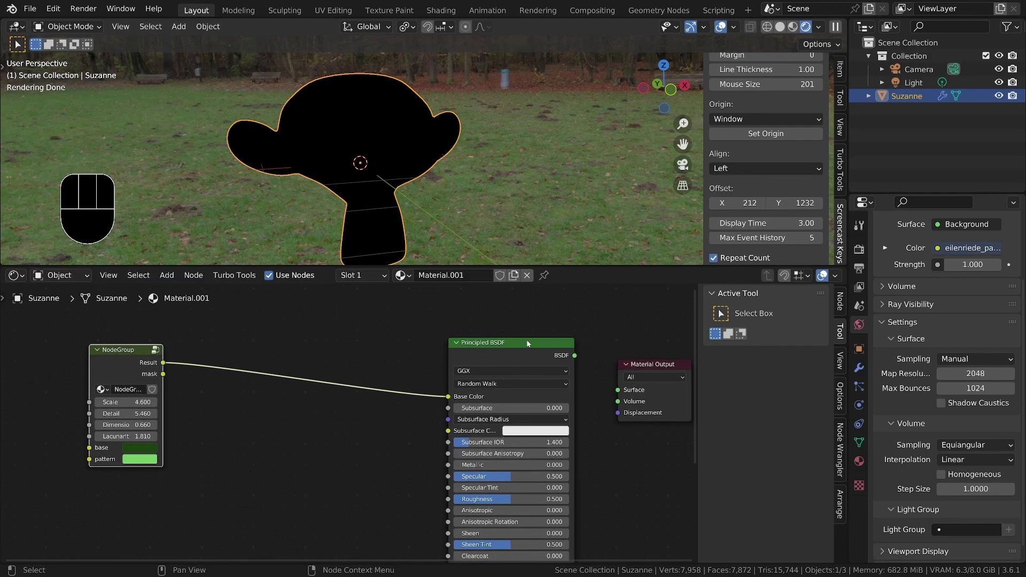
{"action": "left_click", "coordinate": [397, 359], "text": "ctrl+shift"}
{"action": "scroll", "coordinate": [236, 355], "scroll_direction": "up", "scroll_amount": 1}
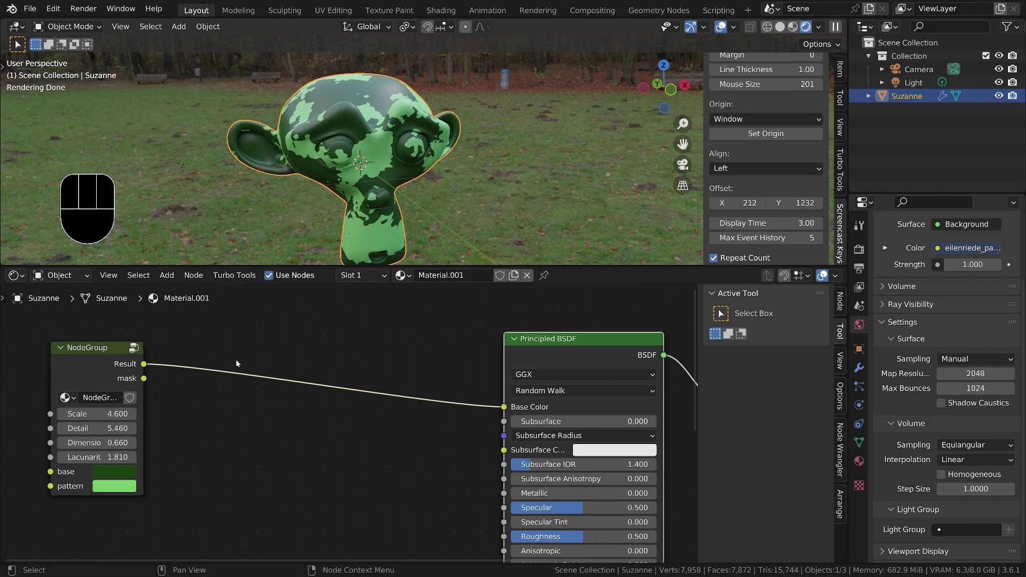
Duplicate the node group and insert the copy before the Principled BSDF, with the original's Result feeding the copy's base input
{"action": "left_click_drag", "start_coordinate": [91, 355], "coordinate": [123, 363]}
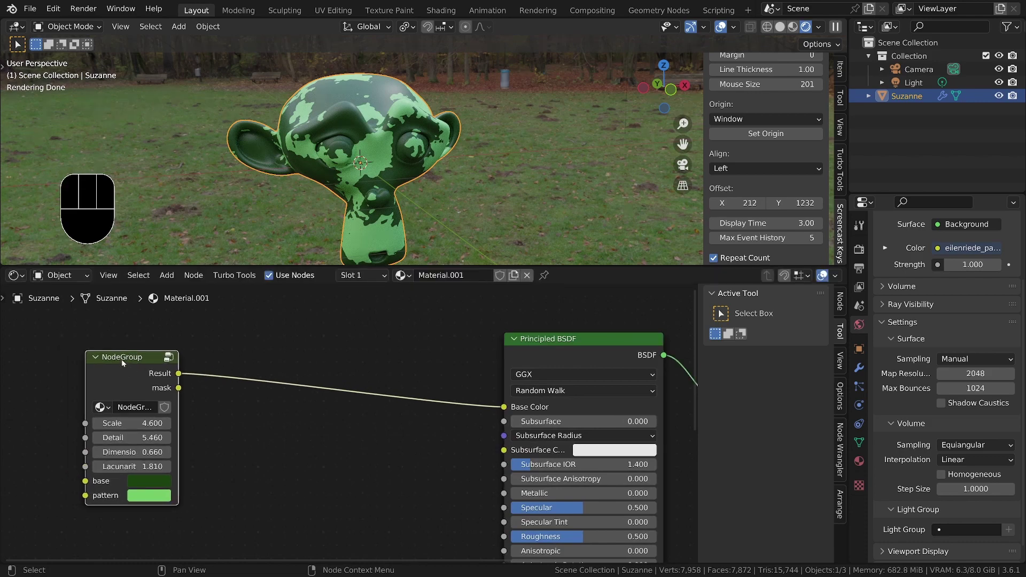
{"action": "key", "text": "shift+d"}
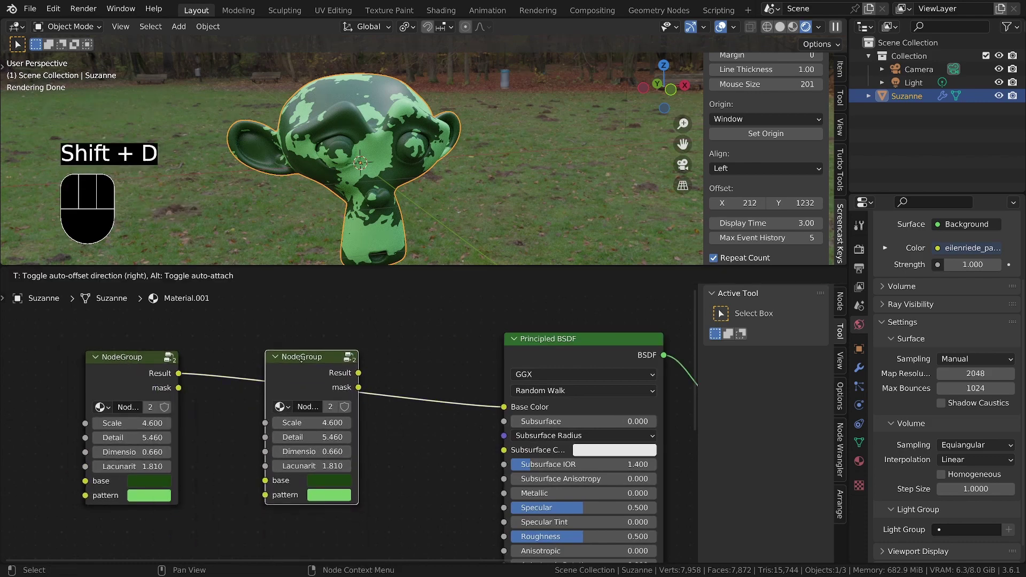
{"action": "left_click", "coordinate": [302, 357]}
{"action": "scroll", "coordinate": [265, 473], "scroll_direction": "up", "scroll_amount": 2}
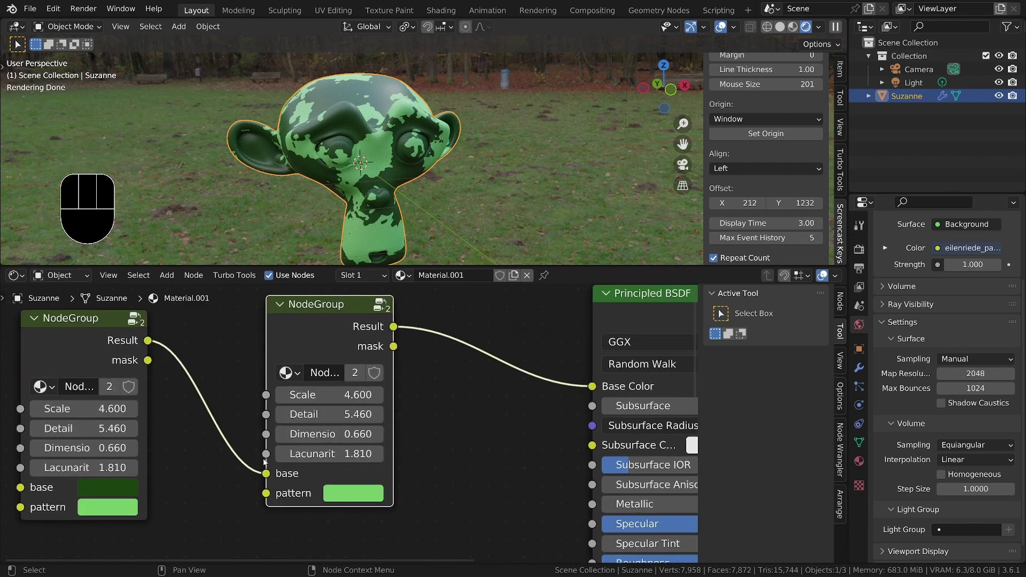
{"action": "scroll", "coordinate": [265, 461], "scroll_direction": "down", "scroll_amount": 2}
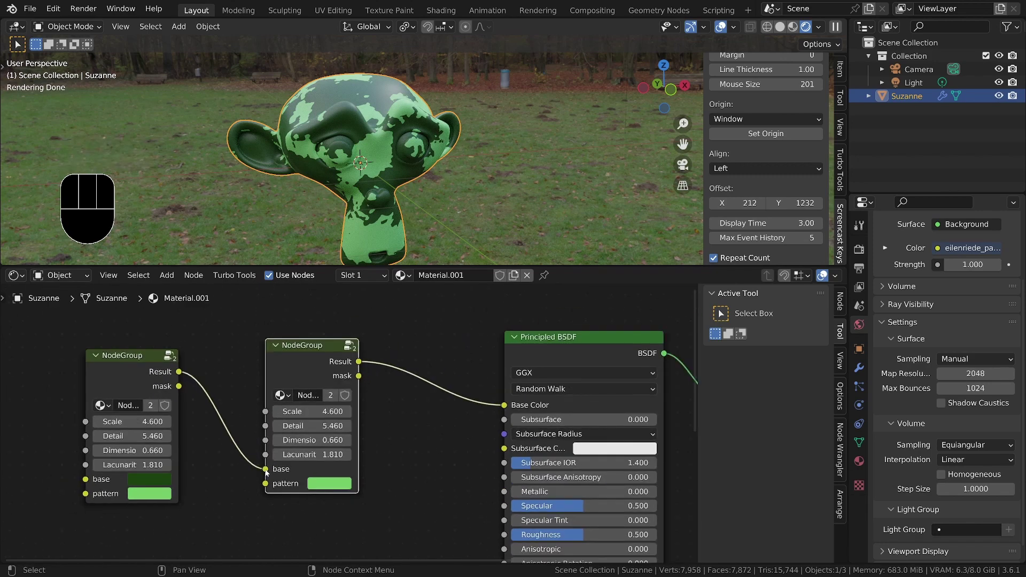
{"action": "left_click_drag", "start_coordinate": [266, 470], "coordinate": [265, 469]}
Set the second node group's pattern color to red and its Scale to 7.3
{"action": "left_click", "coordinate": [322, 485]}
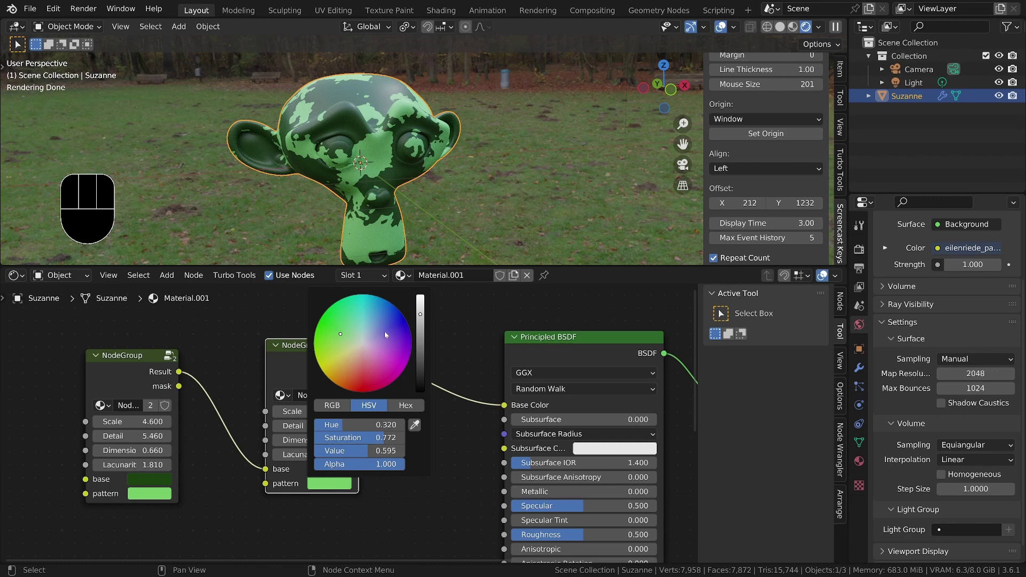
{"action": "left_click_drag", "start_coordinate": [368, 357], "coordinate": [367, 382]}
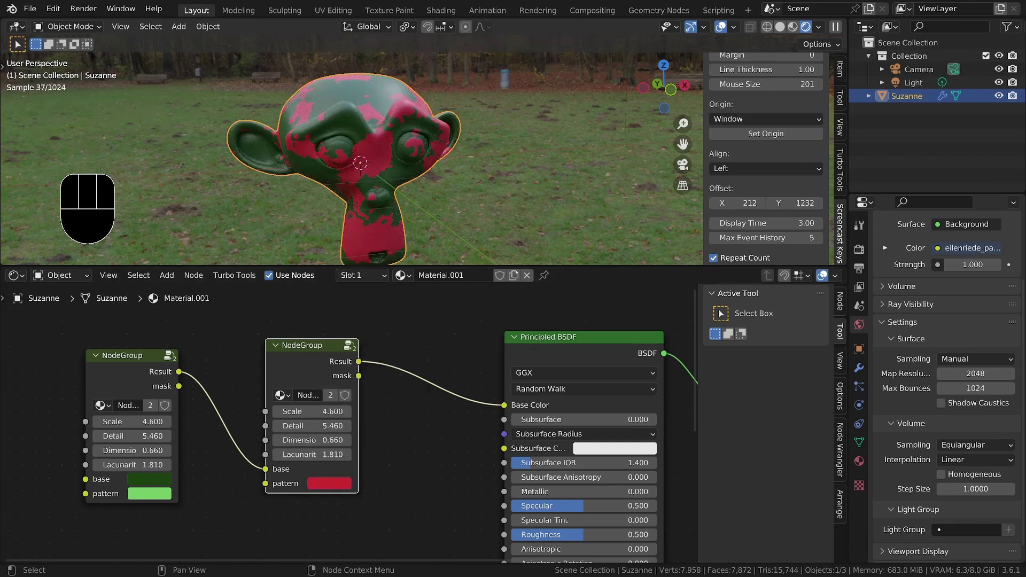
{"action": "scroll", "coordinate": [321, 417], "scroll_direction": "up", "scroll_amount": 2}
{"action": "left_click_drag", "start_coordinate": [299, 410], "coordinate": [363, 410]}
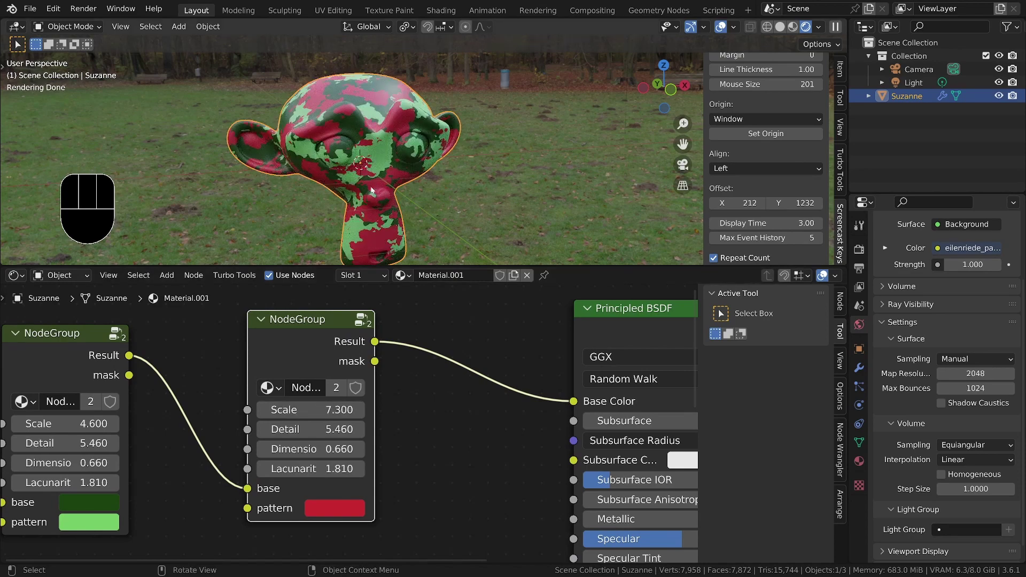
Change the second node group's pattern color to a bright yellow-green
{"action": "scroll", "coordinate": [389, 137], "scroll_direction": "up", "scroll_amount": 2}
{"action": "scroll", "coordinate": [388, 137], "scroll_direction": "up", "scroll_amount": 1}
{"action": "left_click", "coordinate": [337, 505]}
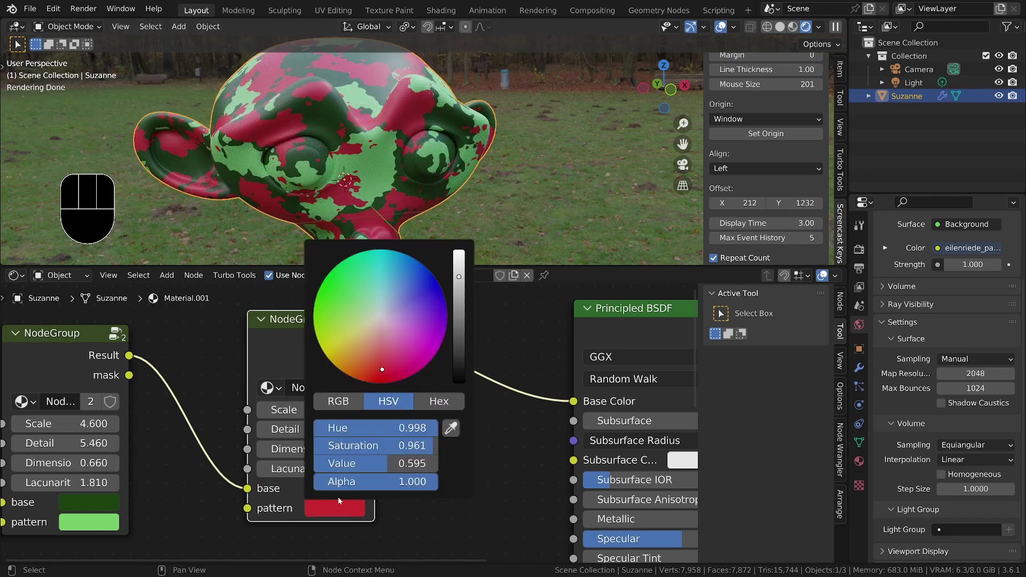
{"action": "left_click_drag", "start_coordinate": [366, 322], "coordinate": [337, 317]}
Fine-tune the second node group's Scale to 7.02
{"action": "scroll", "coordinate": [243, 359], "scroll_direction": "down", "scroll_amount": 7}
{"action": "scroll", "coordinate": [246, 434], "scroll_direction": "up", "scroll_amount": 4}
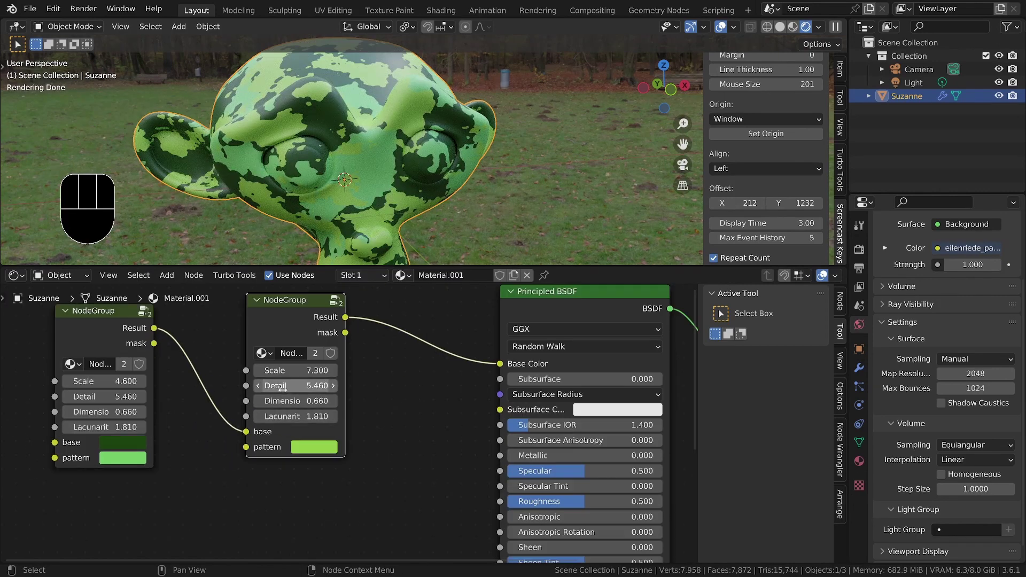
{"action": "left_click_drag", "start_coordinate": [293, 375], "coordinate": [285, 374], "text": "shift"}
{"action": "middle_click_drag", "start_coordinate": [216, 369], "coordinate": [254, 401]}
{"action": "scroll", "coordinate": [272, 379], "scroll_direction": "down", "scroll_amount": 4}
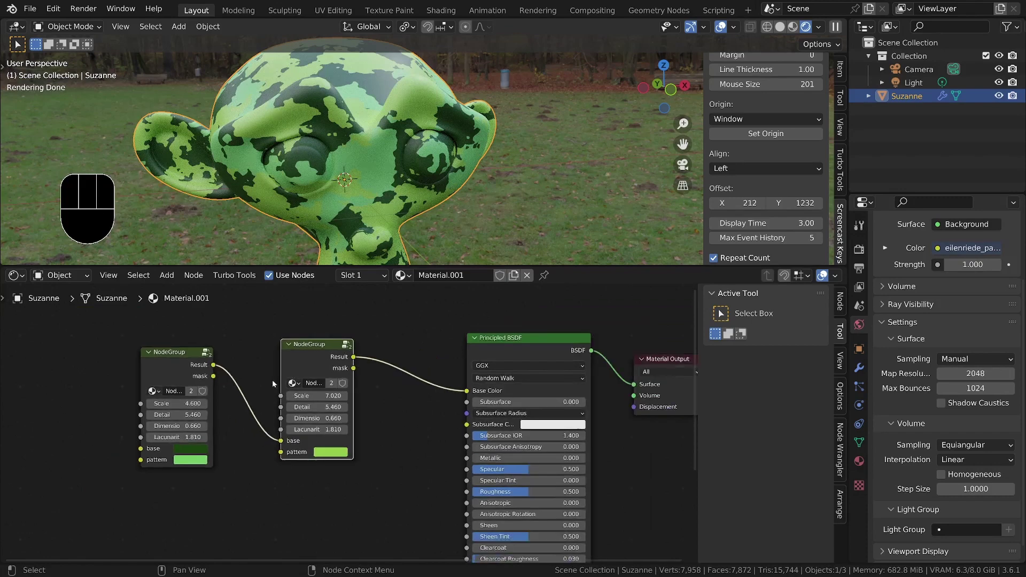
Inside the node group, expose the Musgrave Texture's Vector socket as a new group input, with the Group Input node moved farther away
{"action": "middle_click_drag", "start_coordinate": [374, 148], "coordinate": [386, 166]}
{"action": "middle_click_drag", "start_coordinate": [357, 91], "coordinate": [354, 122], "text": "ctrl"}
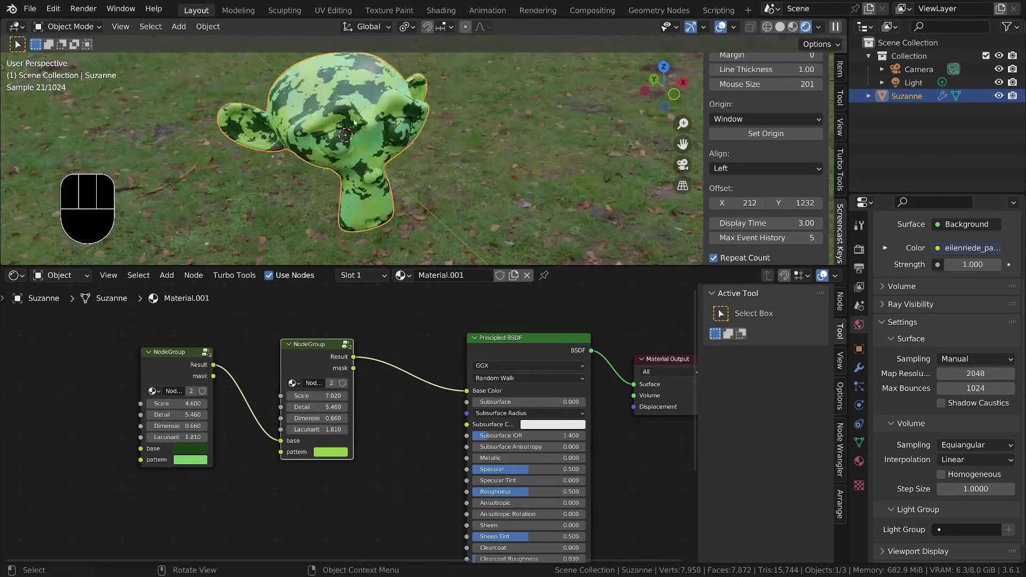
{"action": "middle_click_drag", "start_coordinate": [173, 359], "coordinate": [216, 348]}
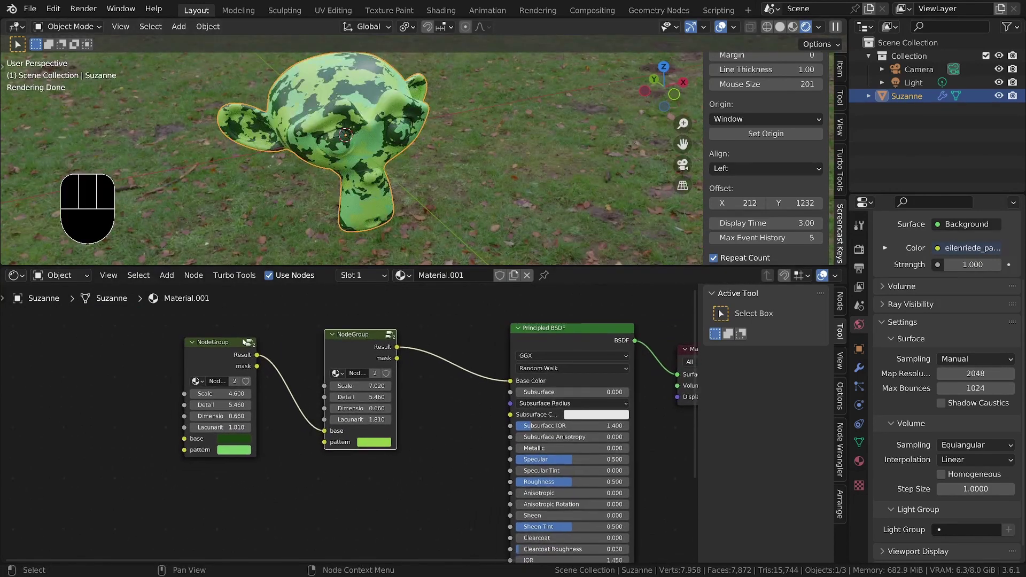
{"action": "key", "text": "Tab"}
{"action": "middle_click_drag", "start_coordinate": [172, 422], "coordinate": [304, 410]}
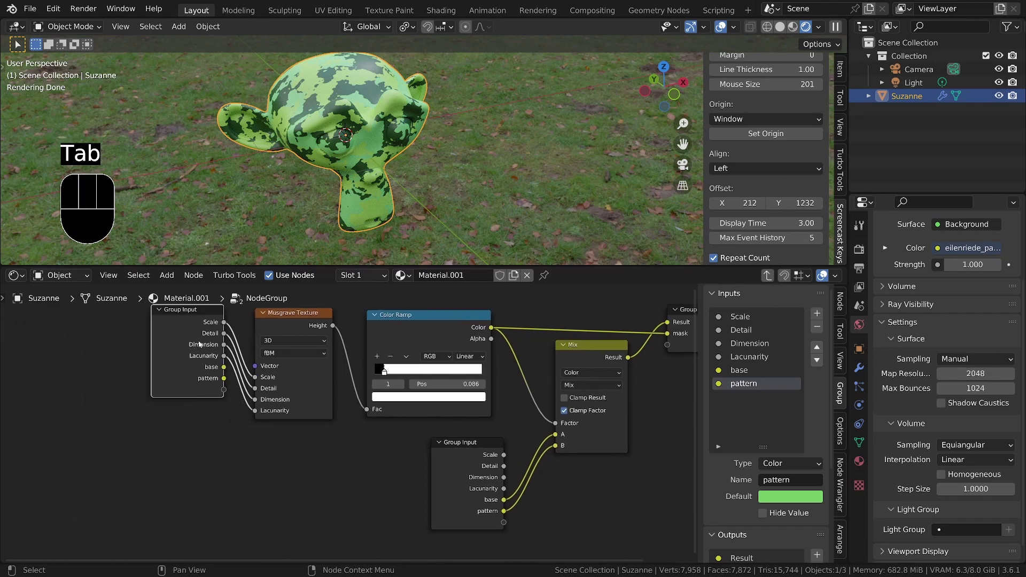
{"action": "left_click_drag", "start_coordinate": [190, 332], "coordinate": [126, 377]}
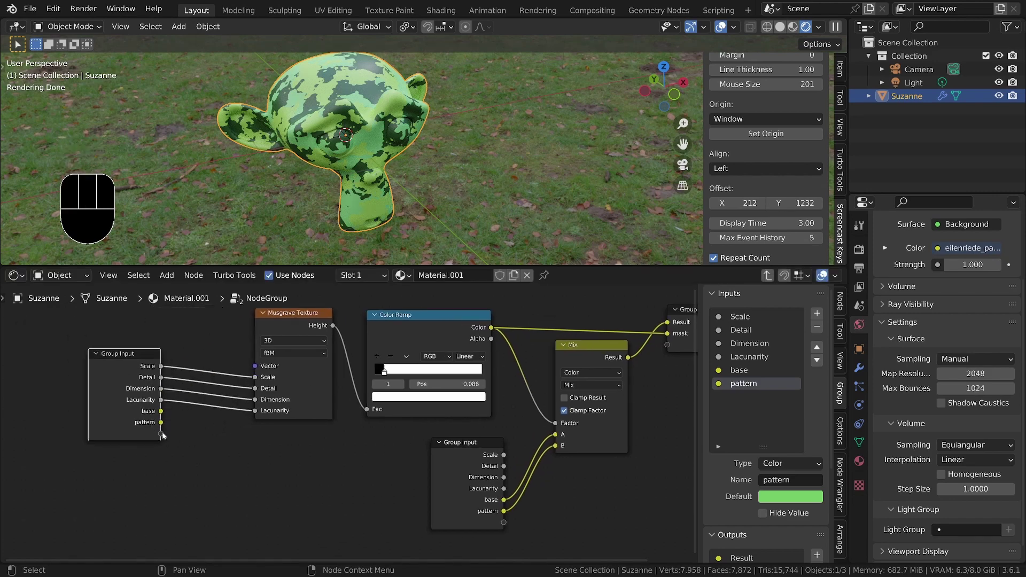
{"action": "left_click_drag", "start_coordinate": [161, 433], "coordinate": [255, 366]}
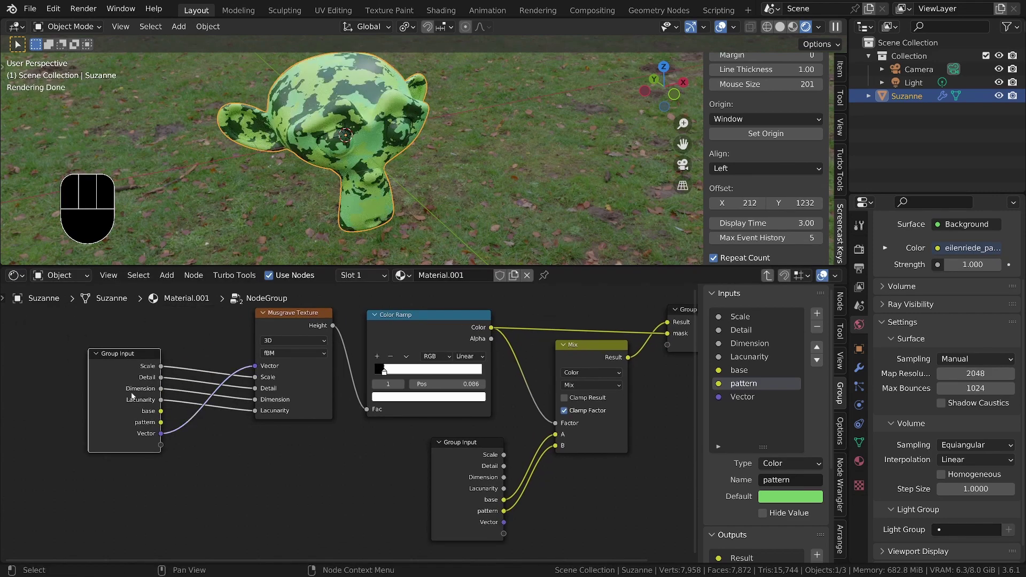
{"action": "key", "text": "Tab"}
Add a texture mapping setup to the first node group and delete its Image Texture node, keeping Texture Coordinate and Mapping
{"action": "middle_click_drag", "start_coordinate": [78, 489], "coordinate": [197, 476]}
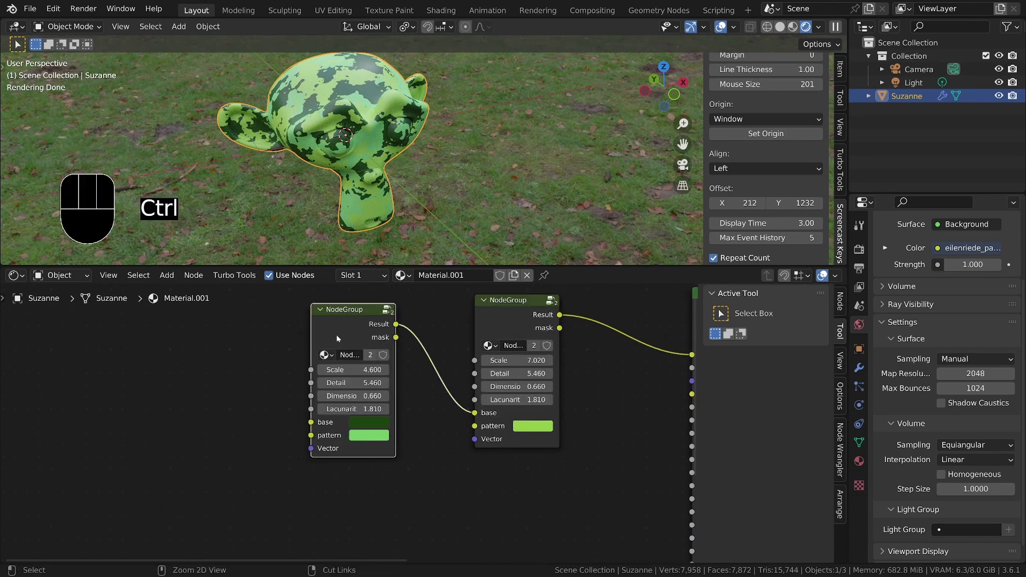
{"action": "key", "text": "ctrl+t"}
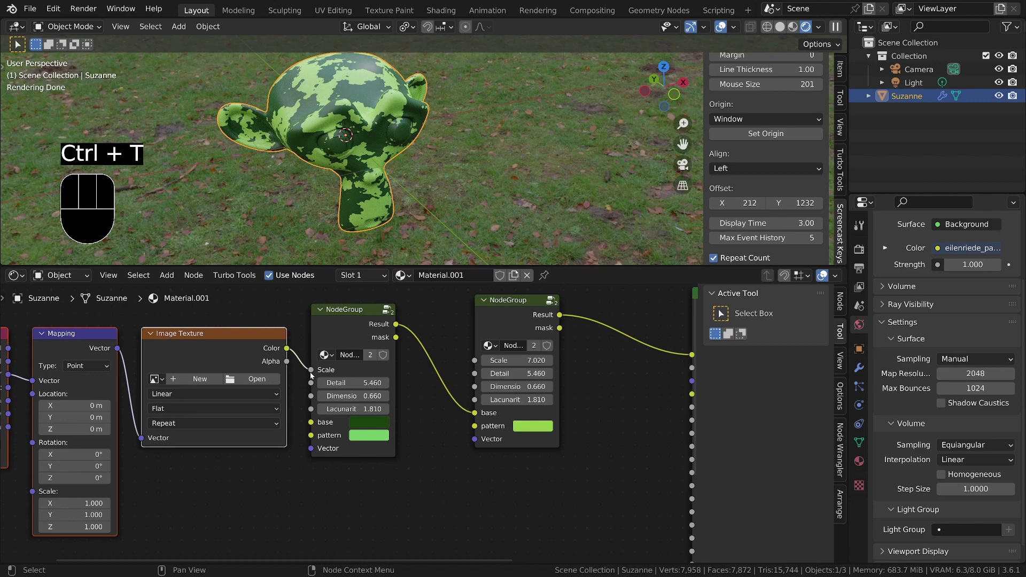
{"action": "scroll", "coordinate": [235, 364], "scroll_direction": "down", "scroll_amount": 2}
{"action": "left_click", "coordinate": [223, 385]}
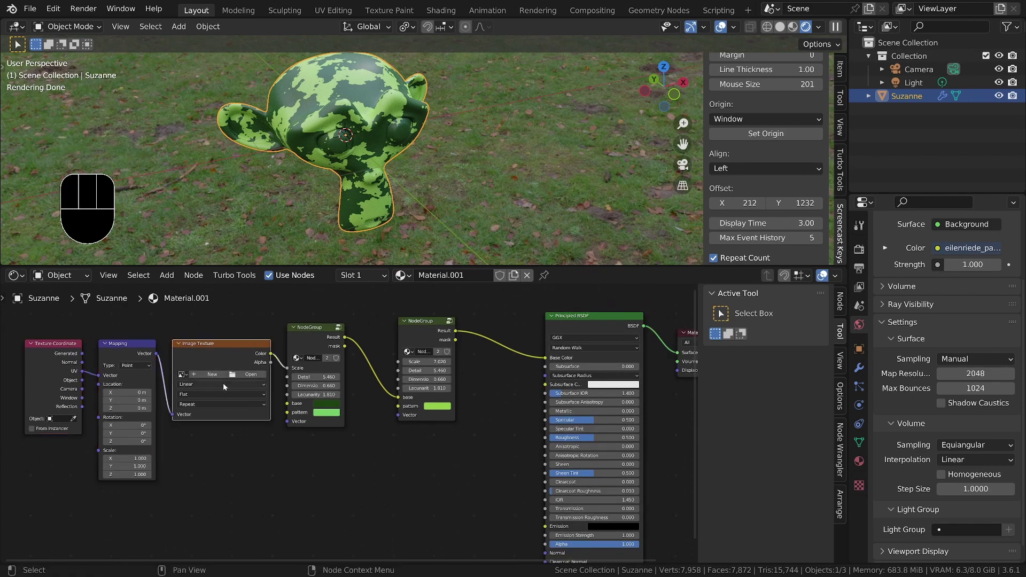
{"action": "key", "text": "x"}
Connect the Mapping output to the first node group's Vector input and feed Mapping with the Object texture coordinates
{"action": "left_click_drag", "start_coordinate": [155, 353], "coordinate": [288, 422]}
{"action": "middle_click_drag", "start_coordinate": [109, 389], "coordinate": [257, 392]}
{"action": "scroll", "coordinate": [236, 370], "scroll_direction": "up", "scroll_amount": 7}
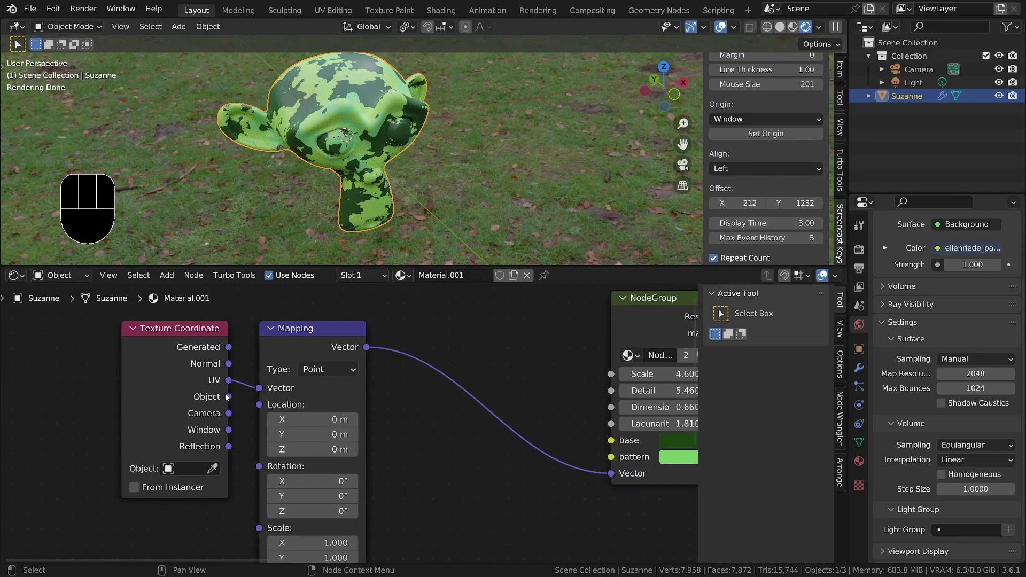
{"action": "left_click_drag", "start_coordinate": [229, 397], "coordinate": [268, 388]}
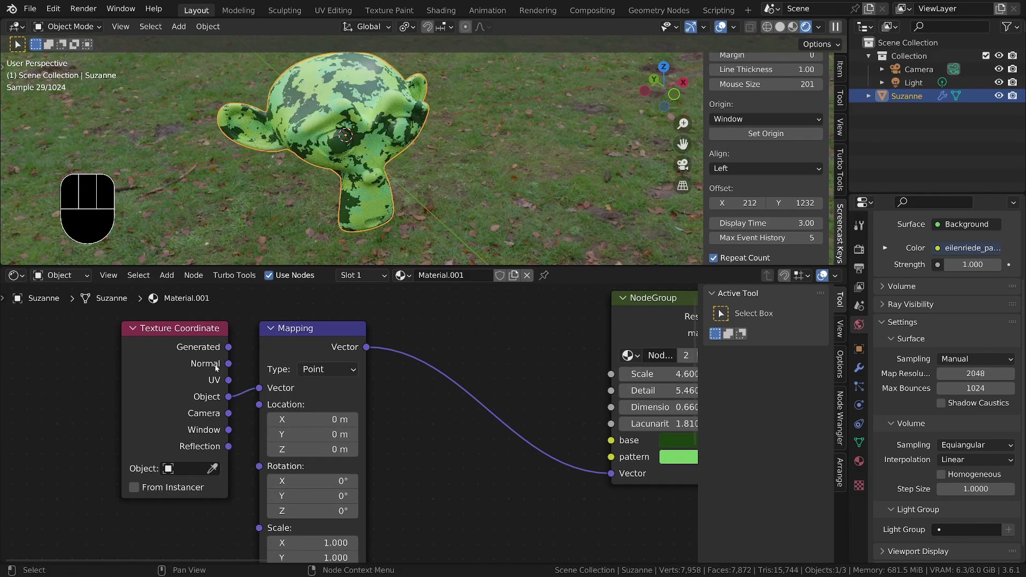
{"action": "left_click_drag", "start_coordinate": [212, 364], "coordinate": [186, 359]}
Add a Value node, connect it to the Mapping node's Scale and set it to 0.580
{"action": "middle_click_drag", "start_coordinate": [256, 505], "coordinate": [300, 412]}
{"action": "scroll", "coordinate": [300, 412], "scroll_direction": "down", "scroll_amount": 2}
{"action": "scroll", "coordinate": [299, 411], "scroll_direction": "down", "scroll_amount": 1}
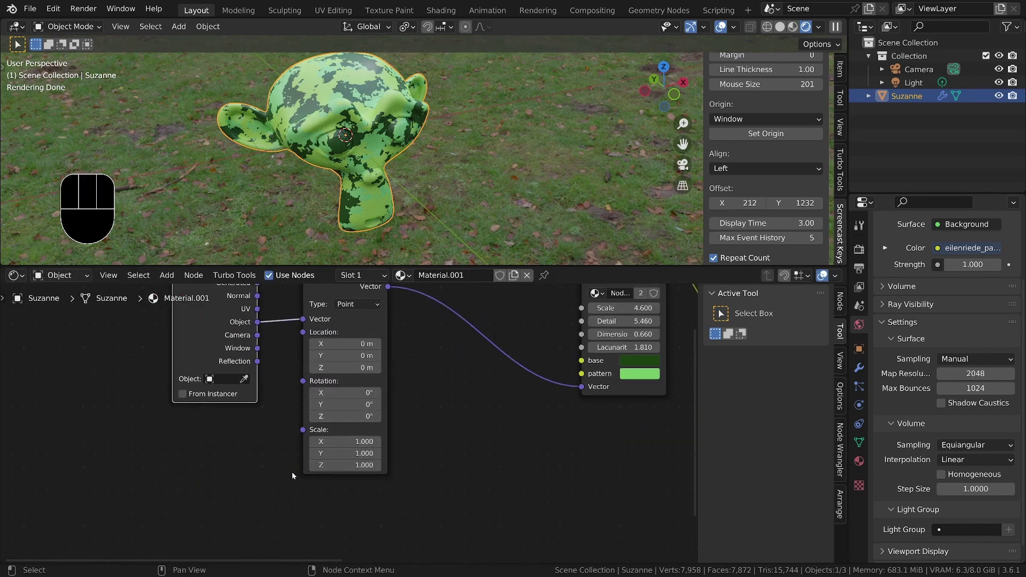
{"action": "left_click", "coordinate": [248, 474]}
{"action": "key", "text": "shift+a"}
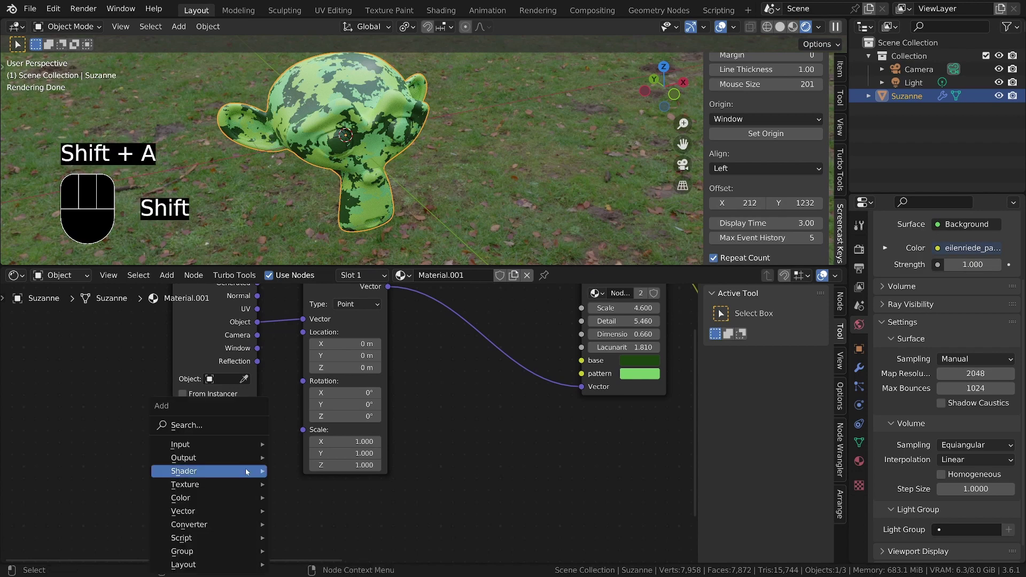
{"action": "type", "text": "valeu"}
{"action": "key", "text": "Return"}
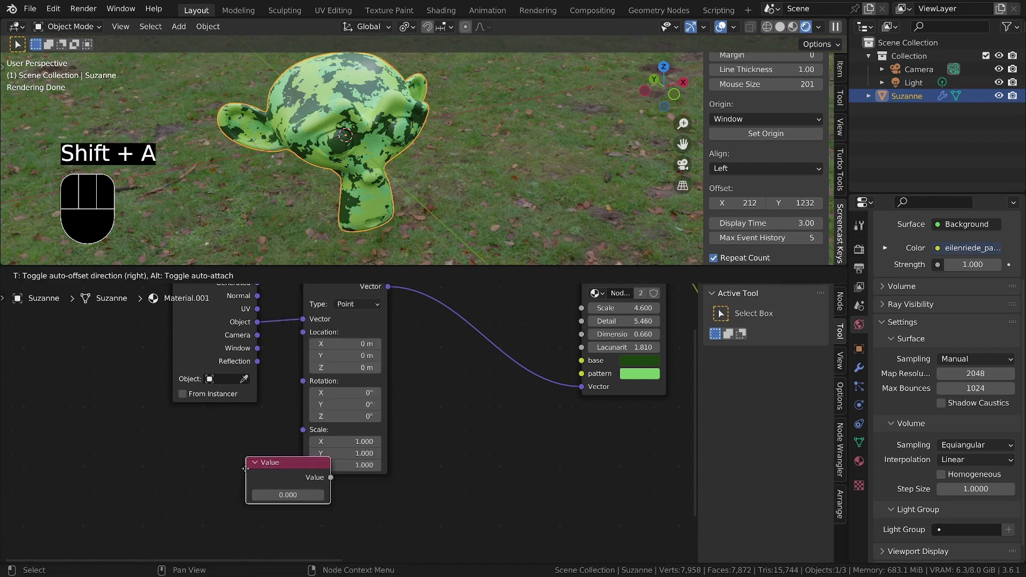
{"action": "left_click", "coordinate": [270, 475]}
{"action": "left_click_drag", "start_coordinate": [270, 474], "coordinate": [303, 429]}
{"action": "left_click_drag", "start_coordinate": [228, 491], "coordinate": [283, 490], "text": "shift"}
Inside the node group, link the Group Input's Vector to the Group Output as a new Vector output
{"action": "middle_click_drag", "start_coordinate": [504, 404], "coordinate": [385, 461]}
{"action": "scroll", "coordinate": [444, 422], "scroll_direction": "down", "scroll_amount": 5}
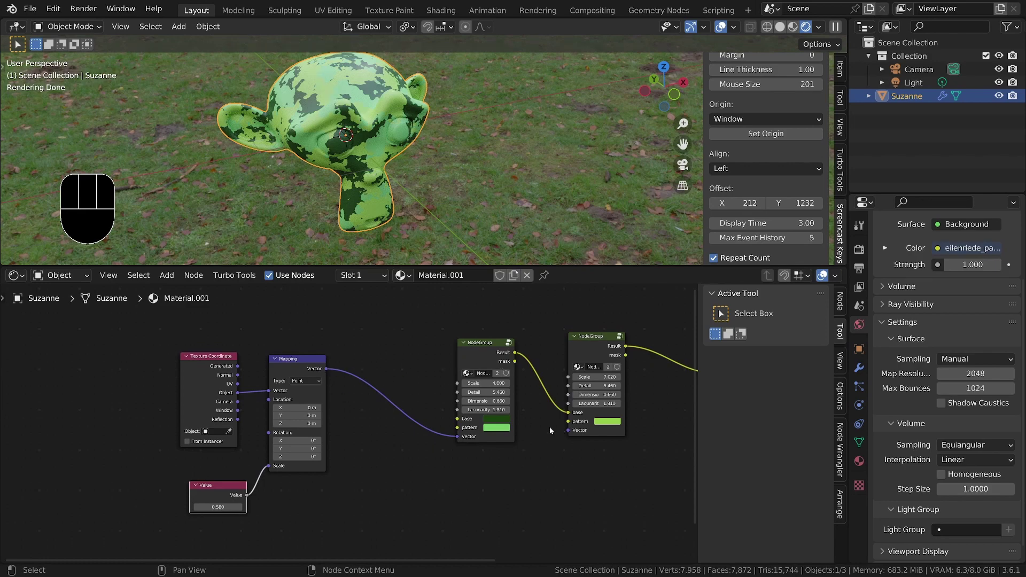
{"action": "left_click", "coordinate": [475, 349]}
{"action": "key", "text": "Tab"}
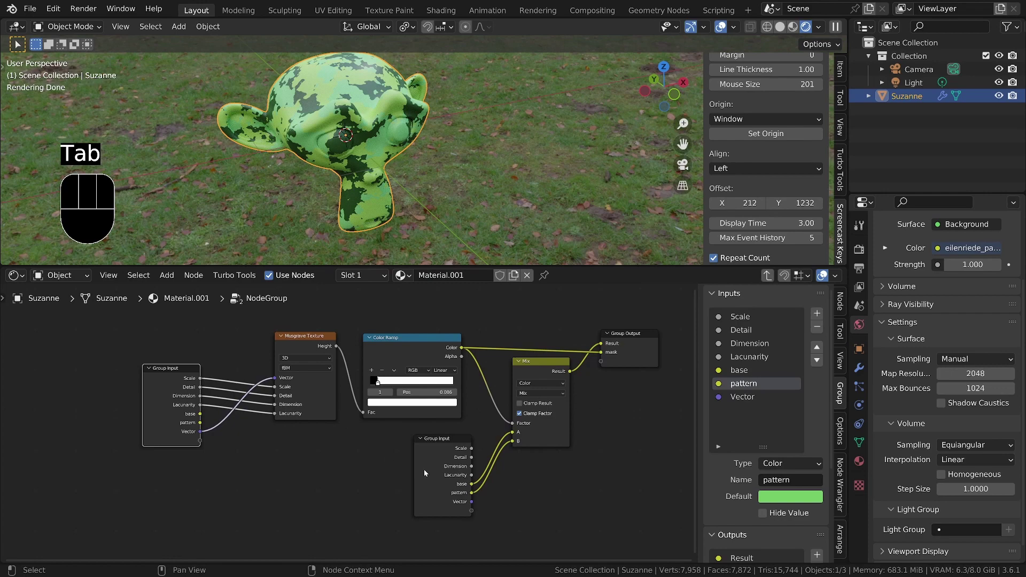
{"action": "scroll", "coordinate": [464, 478], "scroll_direction": "up", "scroll_amount": 2}
{"action": "middle_click_drag", "start_coordinate": [464, 479], "coordinate": [322, 477]}
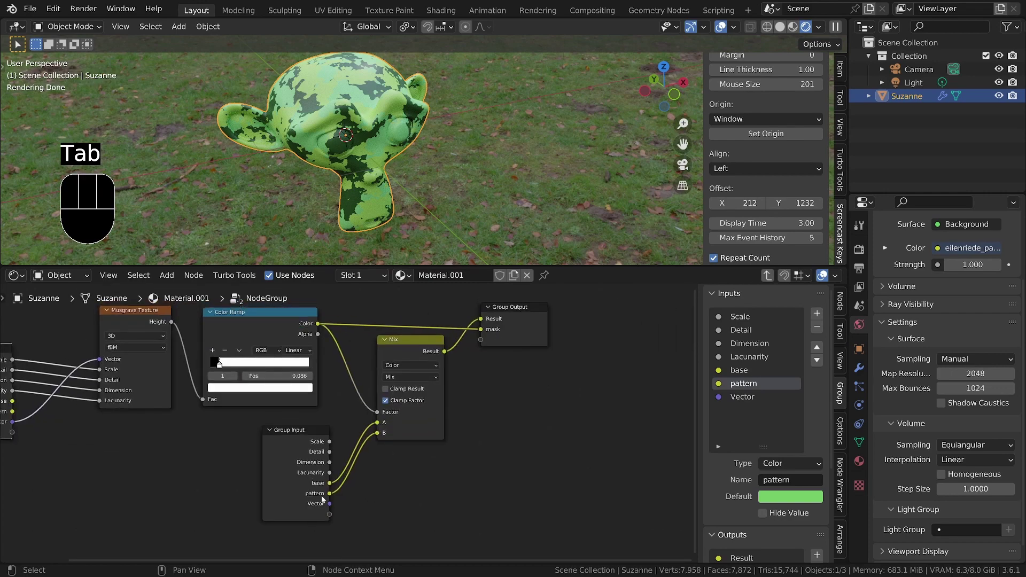
{"action": "left_click_drag", "start_coordinate": [328, 503], "coordinate": [481, 340]}
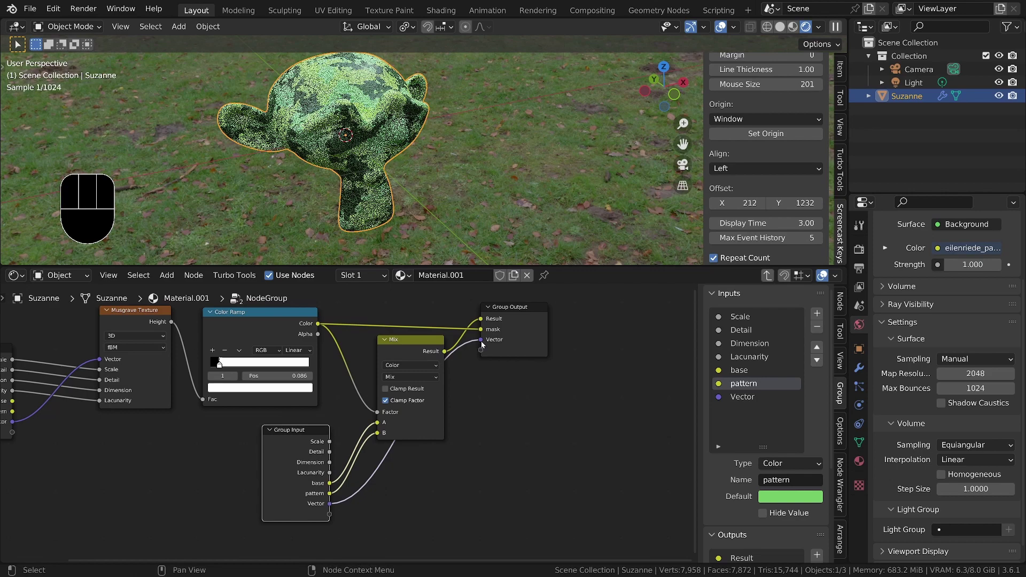
Remove the mask output from the node group and return to the main material tree
{"action": "left_click", "coordinate": [529, 312]}
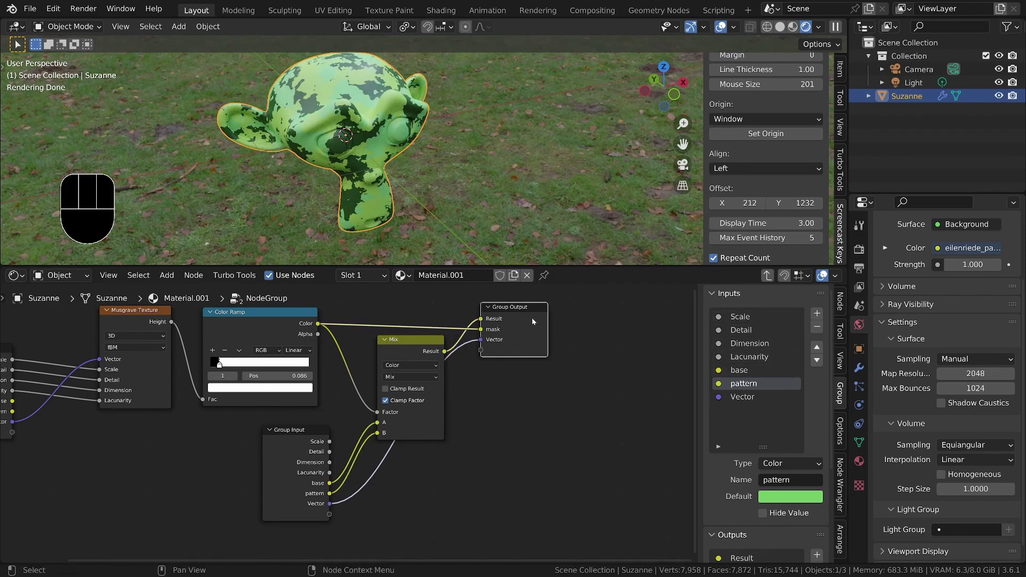
{"action": "scroll", "coordinate": [794, 405], "scroll_direction": "down", "scroll_amount": 5}
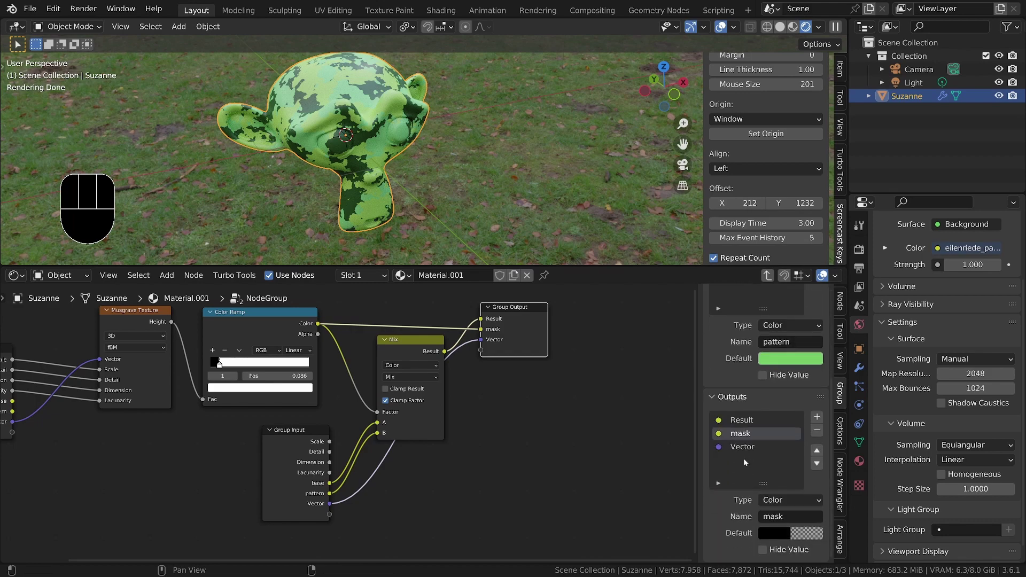
{"action": "left_click", "coordinate": [816, 430]}
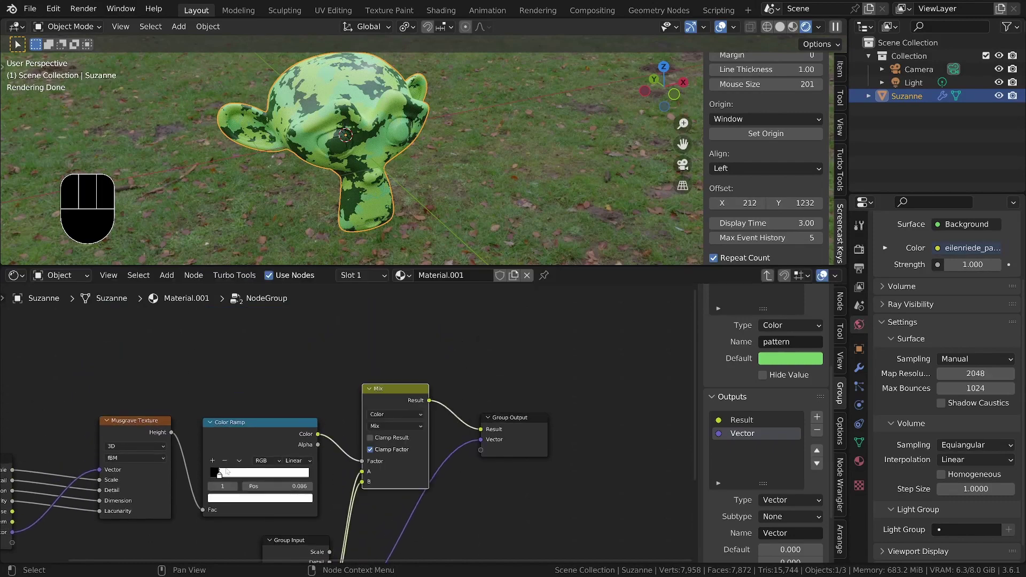
{"action": "key", "text": "Tab"}
Connect the first node group's Vector output to the second group's Vector input and fine-tune the Value node driving the mapping scale
{"action": "middle_click_drag", "start_coordinate": [504, 365], "coordinate": [378, 371]}
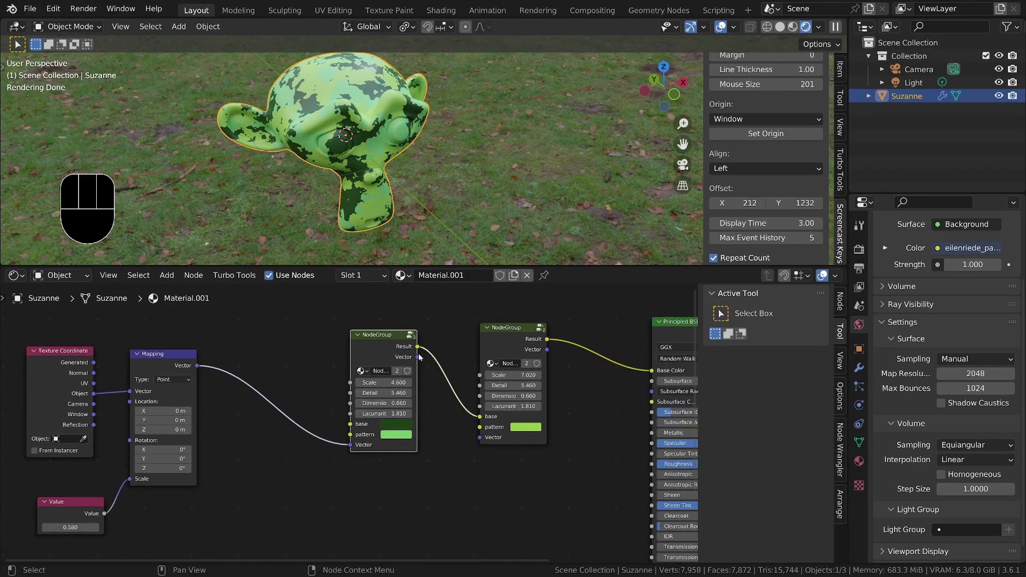
{"action": "left_click_drag", "start_coordinate": [479, 440], "coordinate": [479, 437]}
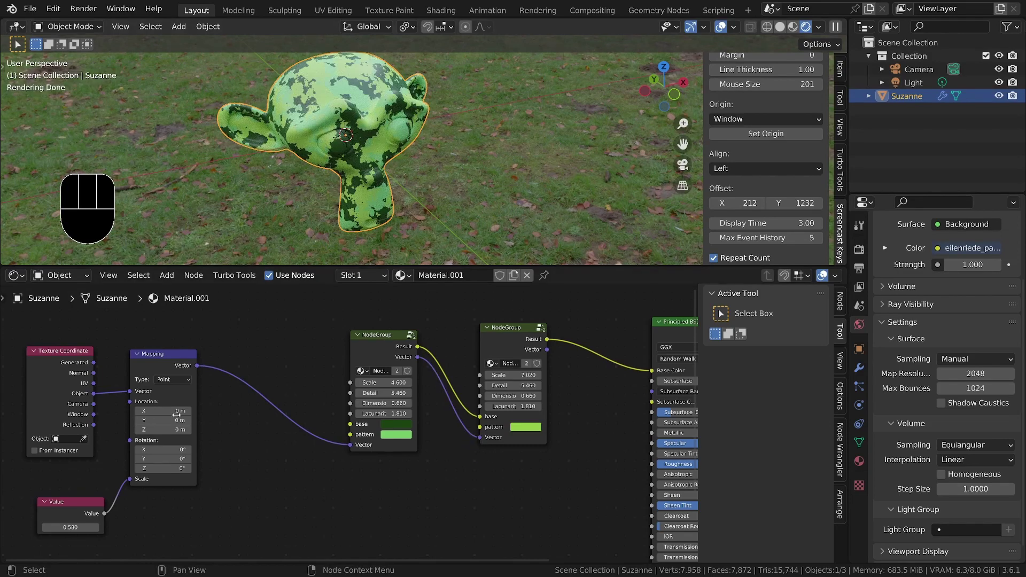
{"action": "middle_click_drag", "start_coordinate": [206, 415], "coordinate": [311, 404]}
{"action": "mouse_move", "coordinate": [182, 515]}
{"action": "left_mouse_down", "text": "shift"}
{"action": "mouse_move", "coordinate": [235, 515]}
{"action": "mouse_move", "coordinate": [176, 514]}
{"action": "left_mouse_up", "text": "shift"}
Change the second node group's pattern color to a dark brown with hue 0.060, saturation 0.919 and value 0.125
{"action": "middle_click_drag", "start_coordinate": [603, 427], "coordinate": [452, 447]}
{"action": "scroll", "coordinate": [550, 444], "scroll_direction": "up", "scroll_amount": 5}
{"action": "left_click", "coordinate": [550, 444]}
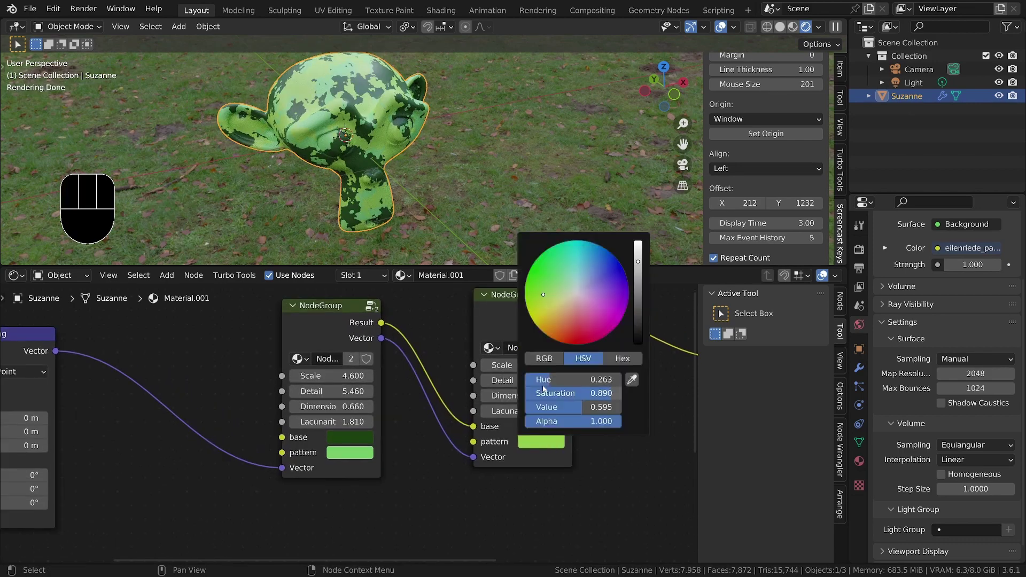
{"action": "left_click_drag", "start_coordinate": [560, 314], "coordinate": [556, 325]}
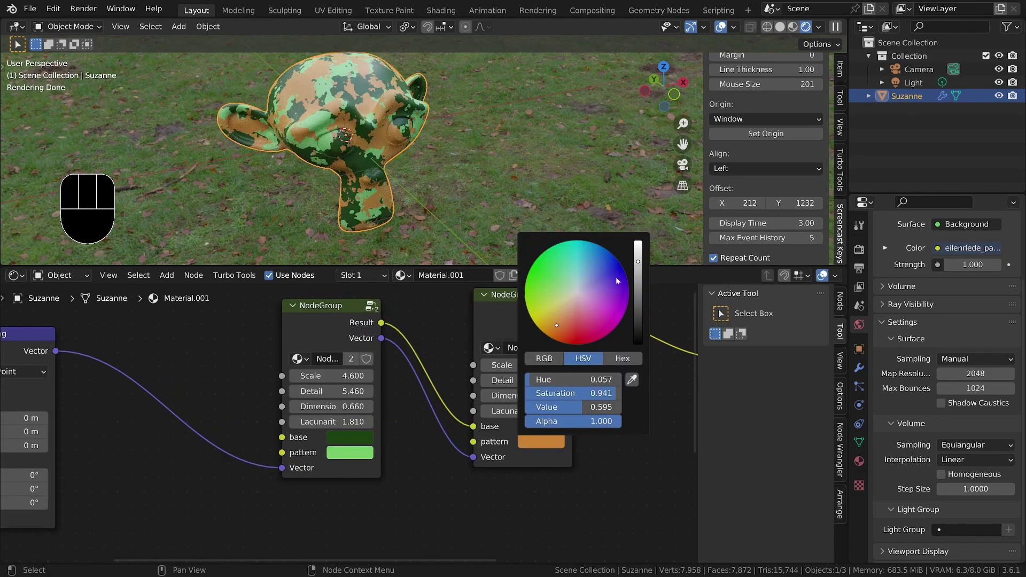
{"action": "left_click_drag", "start_coordinate": [638, 275], "coordinate": [638, 283]}
{"action": "scroll", "coordinate": [556, 325], "scroll_direction": "down", "scroll_amount": 2}
{"action": "scroll", "coordinate": [556, 325], "scroll_direction": "down", "scroll_amount": 1}
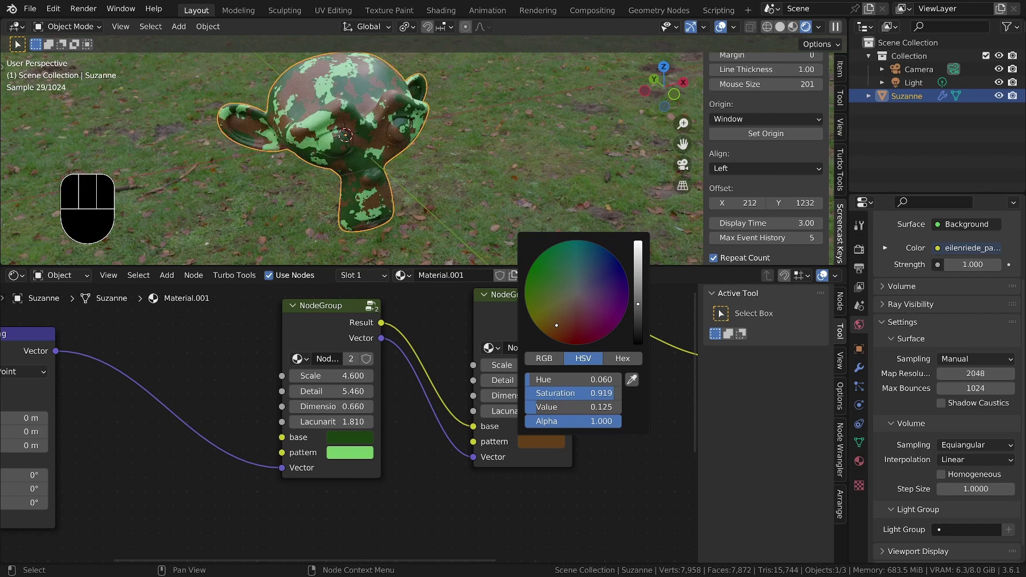
Set the Principled BSDF's Roughness to 1.000 and its Sheen to 0.986
{"action": "middle_click_drag", "start_coordinate": [405, 162], "coordinate": [398, 134]}
{"action": "middle_click_drag", "start_coordinate": [515, 365], "coordinate": [50, 463]}
{"action": "scroll", "coordinate": [166, 451], "scroll_direction": "down", "scroll_amount": 3}
{"action": "middle_click_drag", "start_coordinate": [234, 459], "coordinate": [294, 376]}
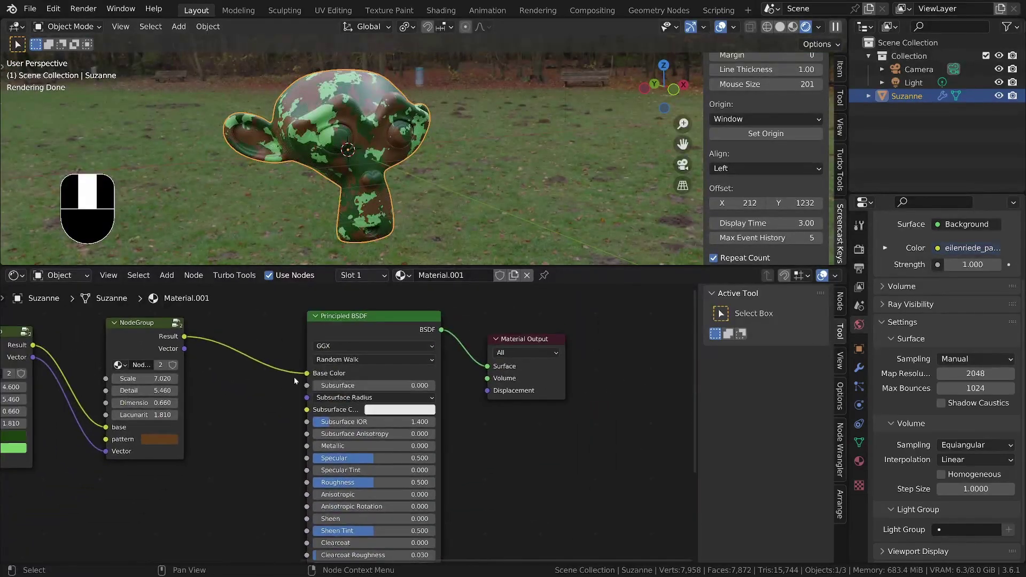
{"action": "middle_click_drag", "start_coordinate": [293, 501], "coordinate": [314, 453]}
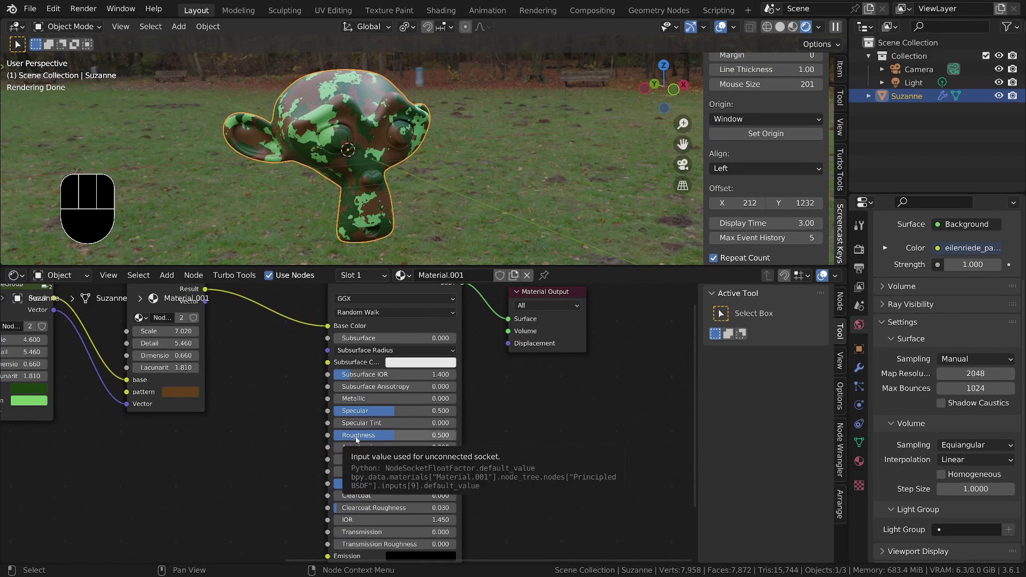
{"action": "left_click_drag", "start_coordinate": [393, 435], "coordinate": [453, 437]}
{"action": "left_click_drag", "start_coordinate": [385, 471], "coordinate": [468, 471]}
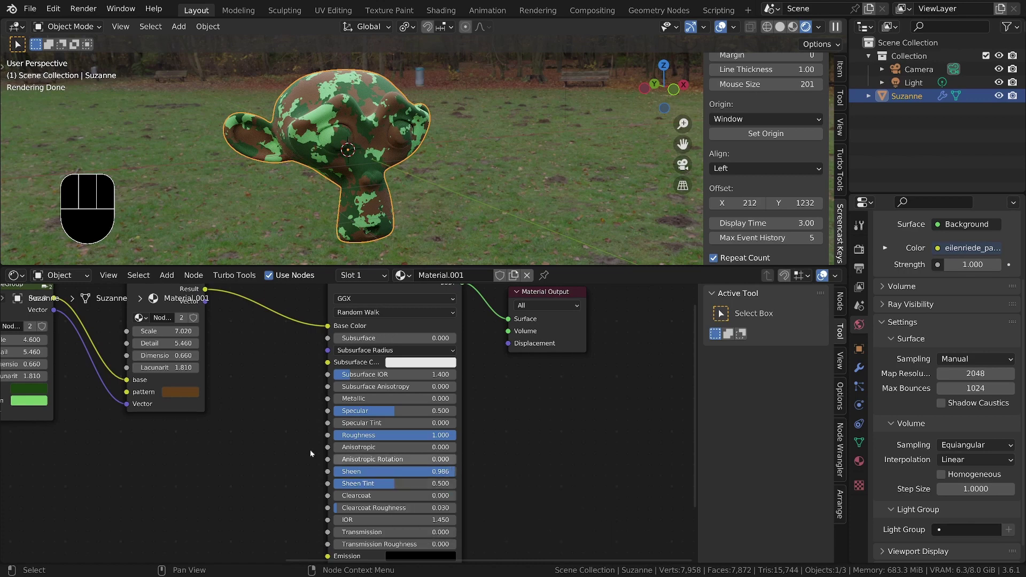
Insert a Mix Color node between the second node group and the Principled BSDF, with the group's Result feeding input A
{"action": "middle_click_drag", "start_coordinate": [248, 407], "coordinate": [363, 462]}
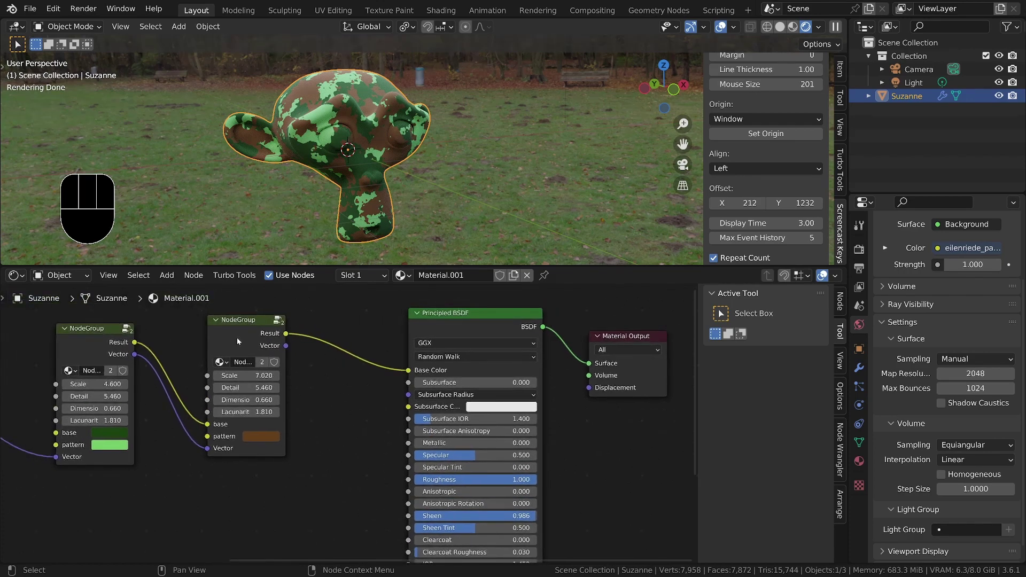
{"action": "left_click_drag", "start_coordinate": [237, 341], "coordinate": [207, 341]}
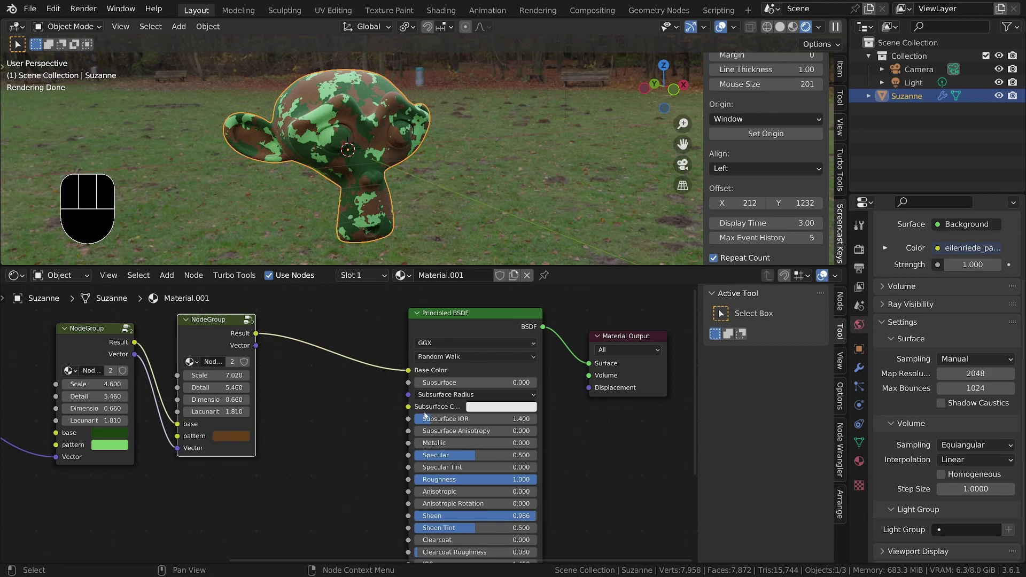
{"action": "key", "text": "shift+a"}
{"action": "left_click", "coordinate": [359, 428]}
{"action": "type", "text": "mix"}
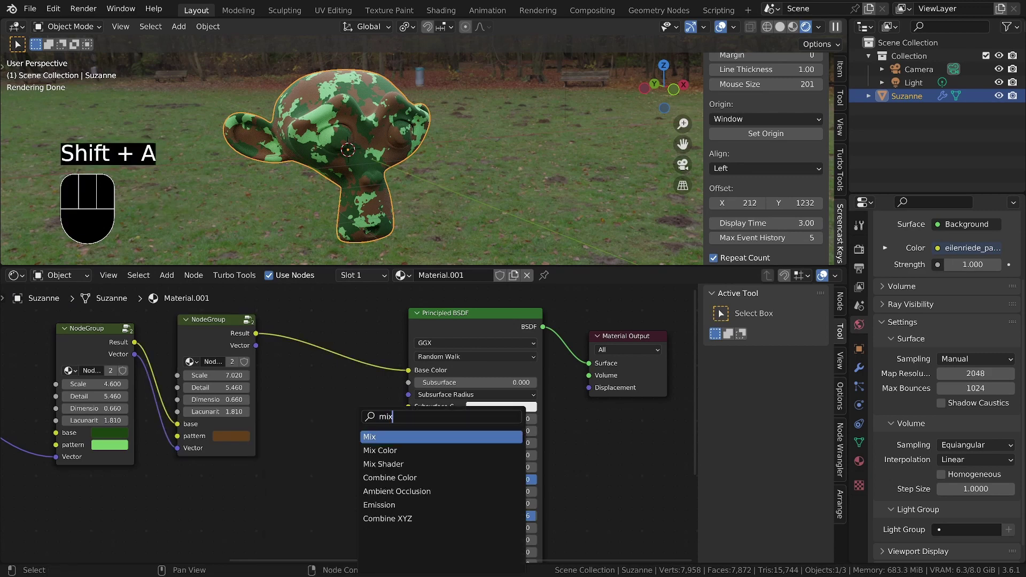
{"action": "key", "text": "Down"}
{"action": "key", "text": "Return"}
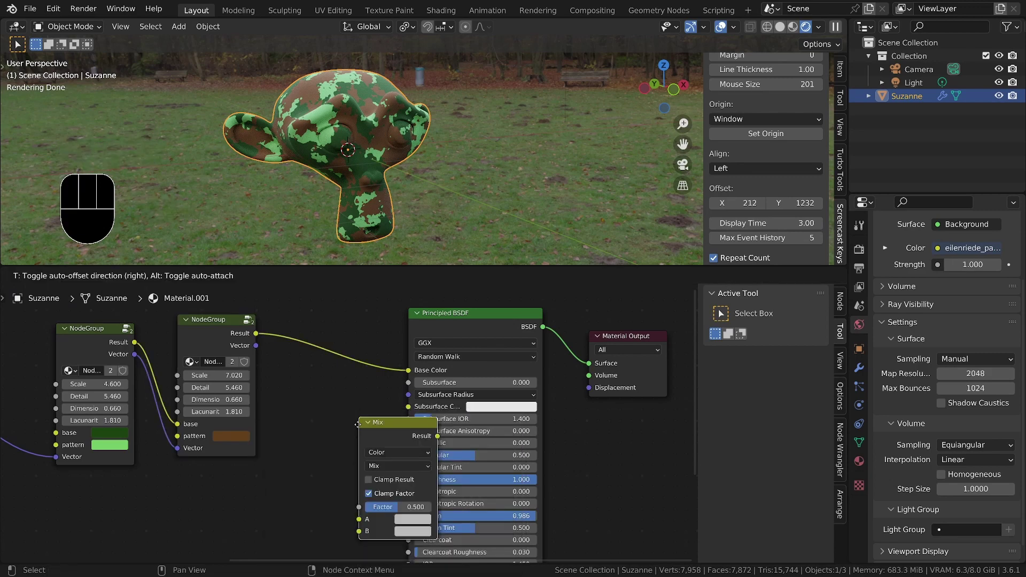
{"action": "left_click", "coordinate": [345, 346]}
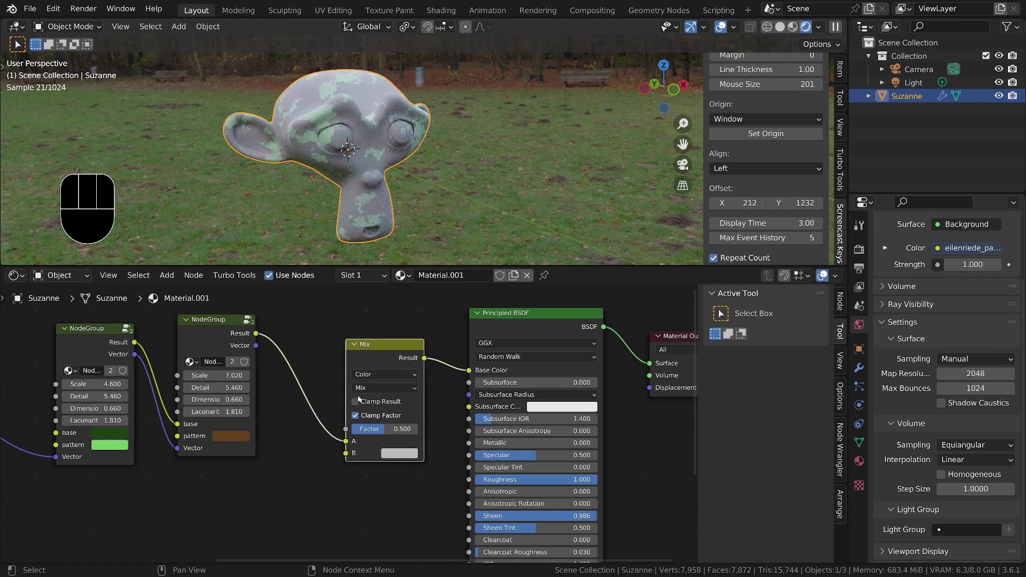
Add a Layer Weight node below the second node group, before the Mix node
{"action": "left_click", "coordinate": [236, 495]}
{"action": "key", "text": "shift+a"}
{"action": "type", "text": "layer"}
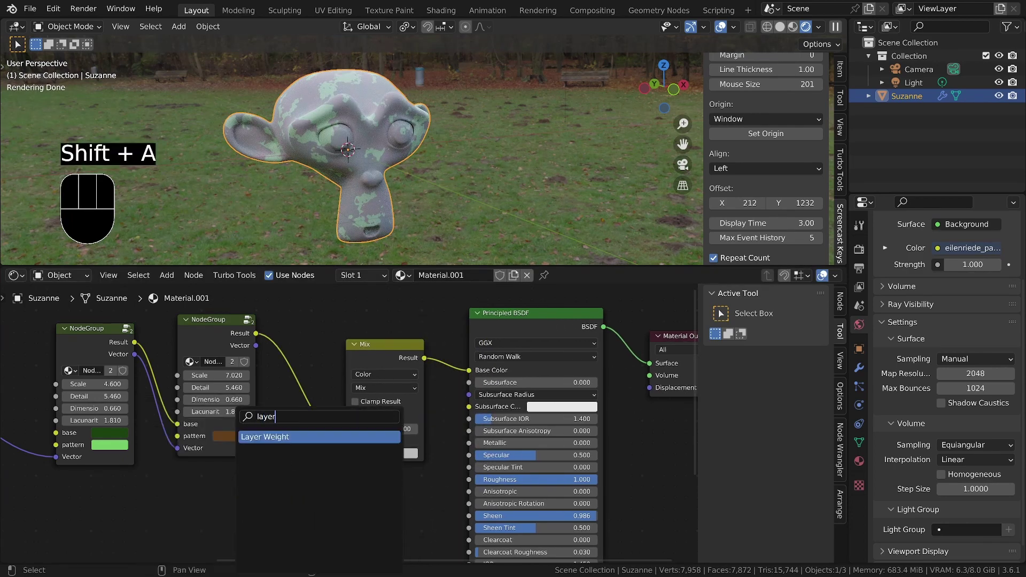
{"action": "key", "text": "Return"}
{"action": "left_click", "coordinate": [294, 492]}
{"action": "middle_click_drag", "start_coordinate": [293, 492], "coordinate": [291, 481]}
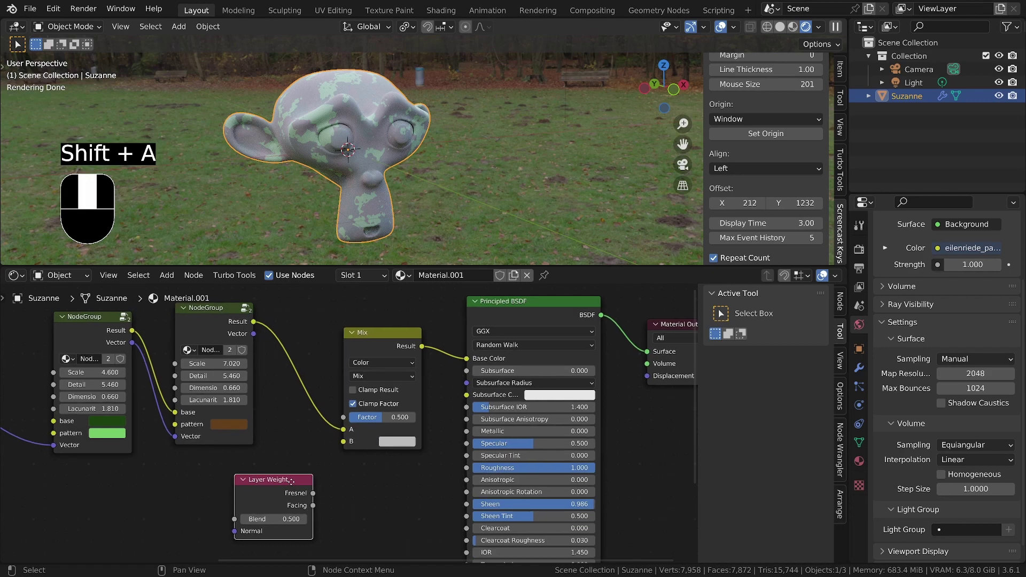
Connect the Layer Weight's Facing output to the Mix node's Factor and set the Principled BSDF's Sheen to 0.000
{"action": "left_click_drag", "start_coordinate": [312, 507], "coordinate": [344, 418]}
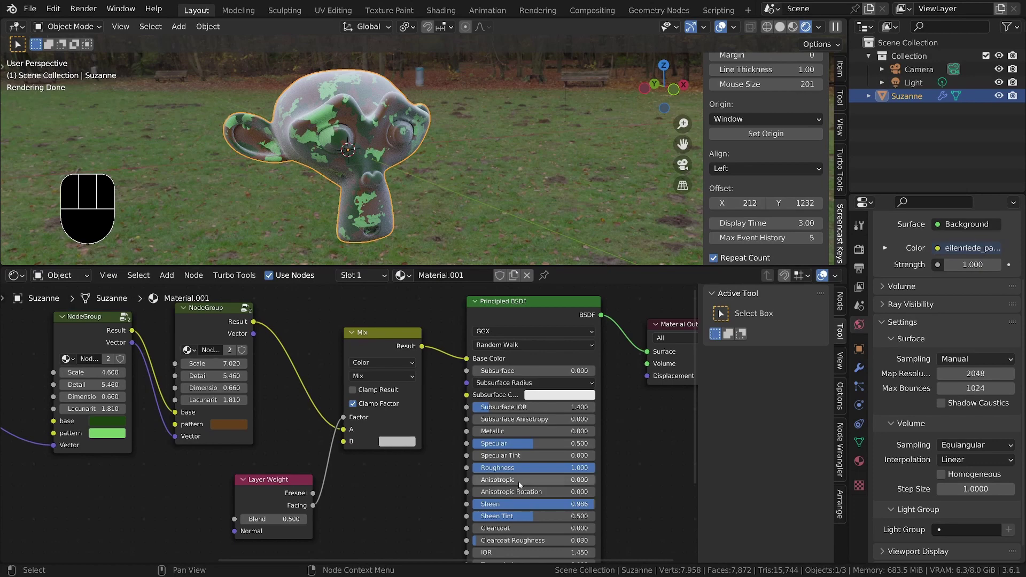
{"action": "left_click_drag", "start_coordinate": [573, 507], "coordinate": [470, 506]}
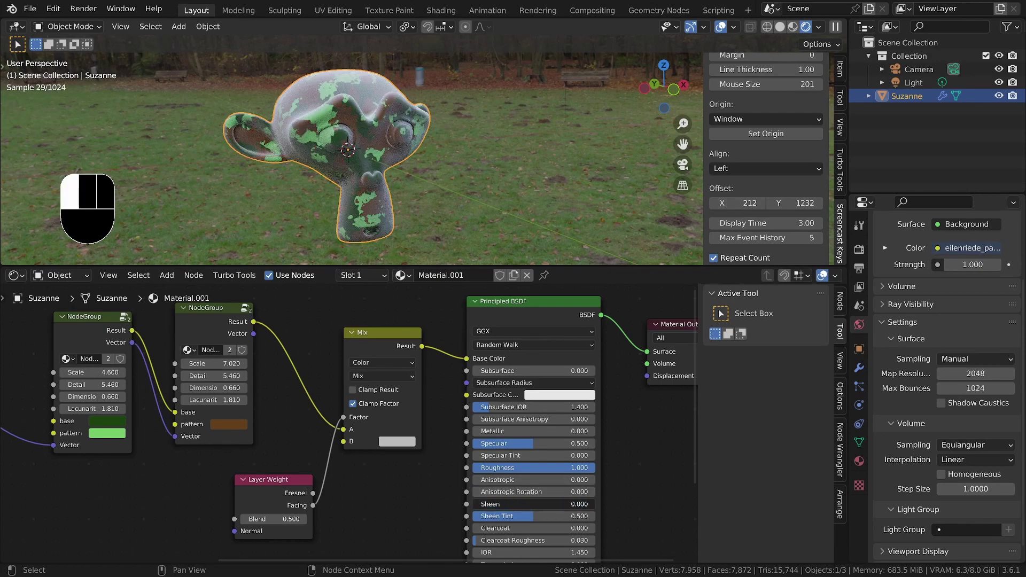
Set the Layer Weight node's Blend to 0.030
{"action": "scroll", "coordinate": [356, 476], "scroll_direction": "up", "scroll_amount": 3}
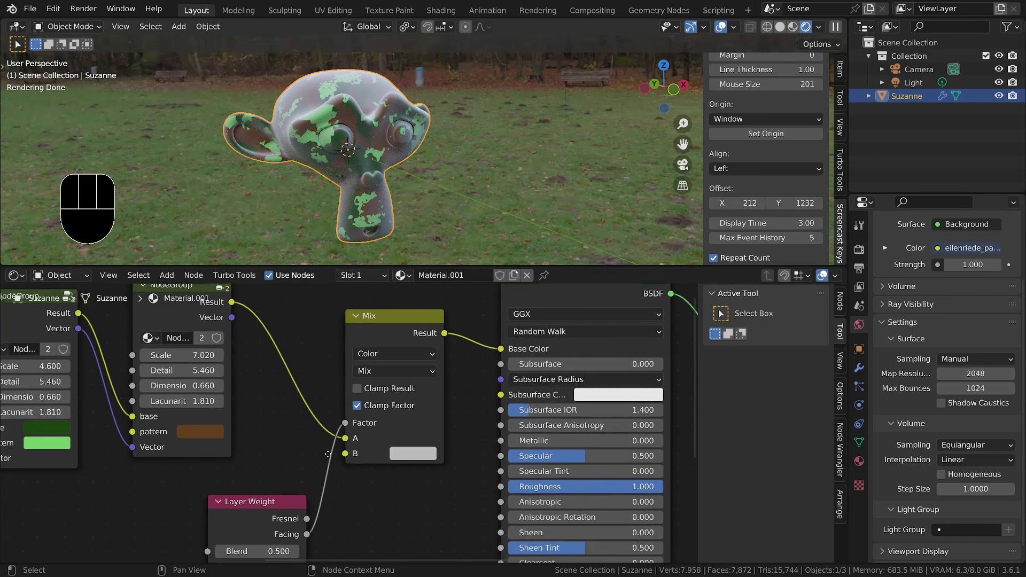
{"action": "left_click_drag", "start_coordinate": [321, 508], "coordinate": [284, 508], "text": "shift"}
{"action": "scroll", "coordinate": [426, 67], "scroll_direction": "up", "scroll_amount": 3}
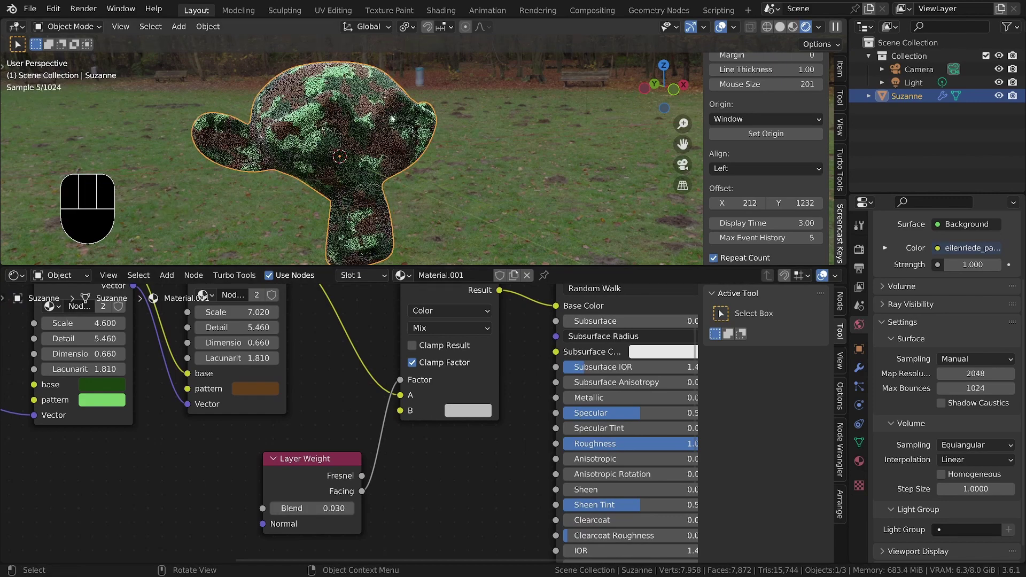
Hide the viewport overlays and view the monkey head from its other side
{"action": "left_click", "coordinate": [719, 26]}
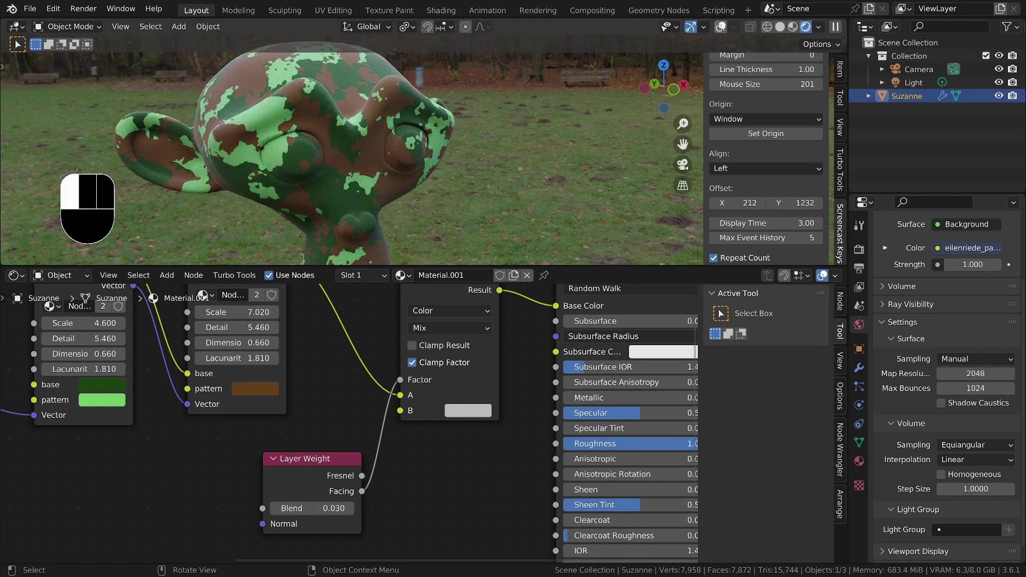
{"action": "middle_click_drag", "start_coordinate": [384, 146], "coordinate": [282, 142]}
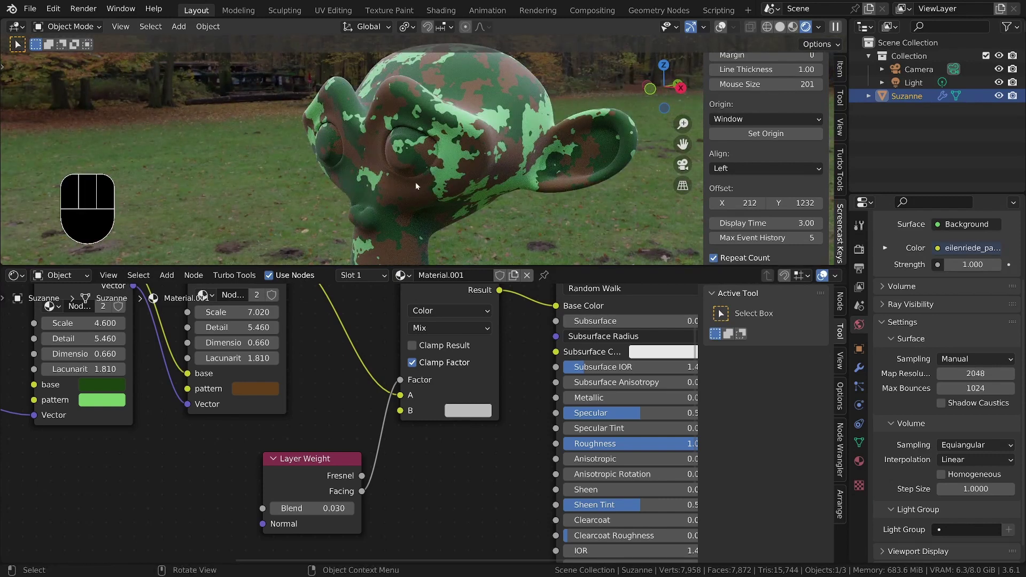
{"action": "middle_click_drag", "start_coordinate": [442, 475], "coordinate": [438, 419]}
{"action": "scroll", "coordinate": [438, 419], "scroll_direction": "down", "scroll_amount": 1}
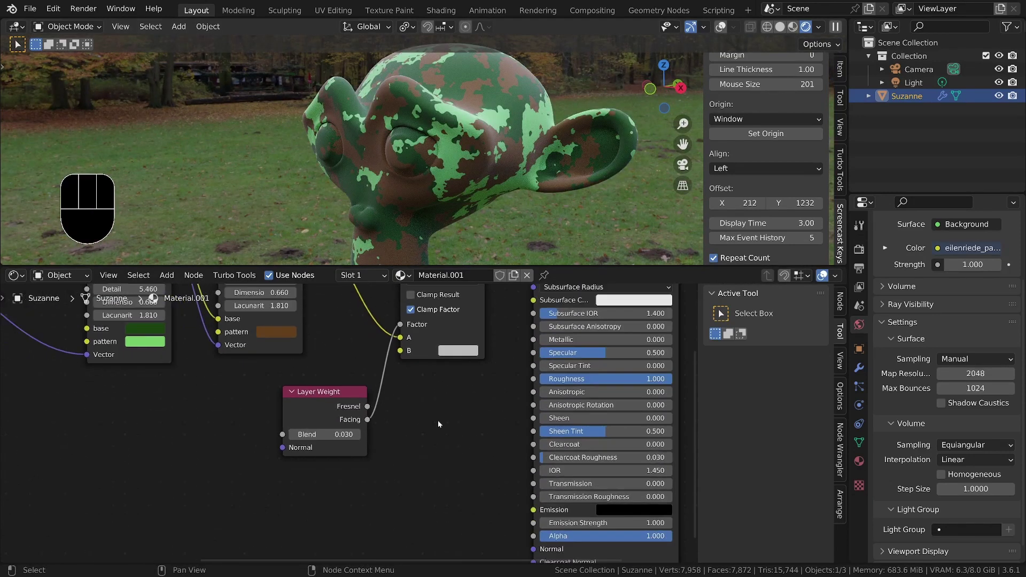
{"action": "middle_click_drag", "start_coordinate": [471, 508], "coordinate": [469, 419]}
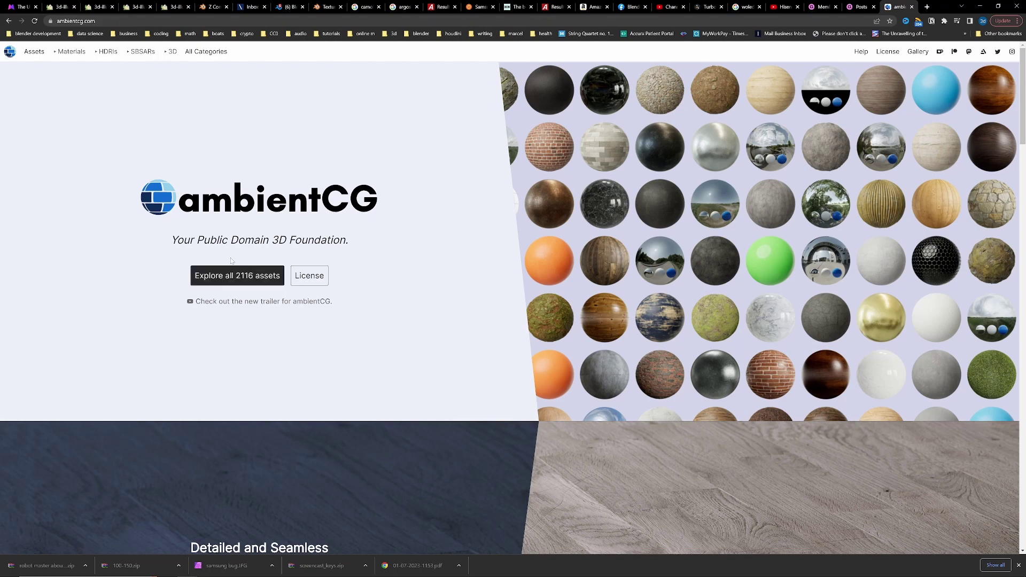
On the ambientCG website, open the PBR materials list and search it for "fabric"
{"action": "scroll", "coordinate": [422, 343], "scroll_direction": "down", "scroll_amount": 2}
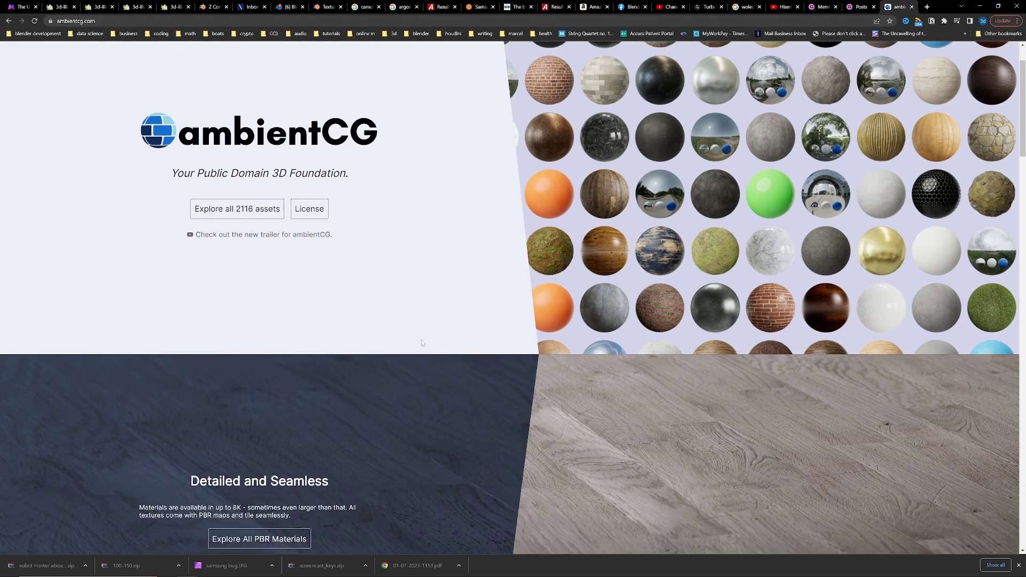
{"action": "left_click", "coordinate": [1017, 564]}
{"action": "left_click", "coordinate": [260, 534]}
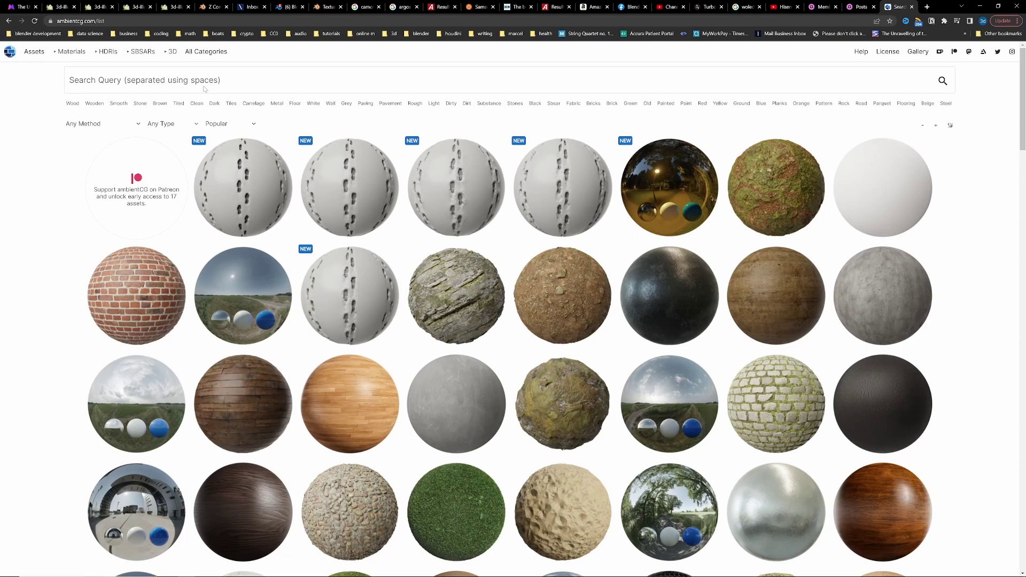
{"action": "type", "text": "fabri"}
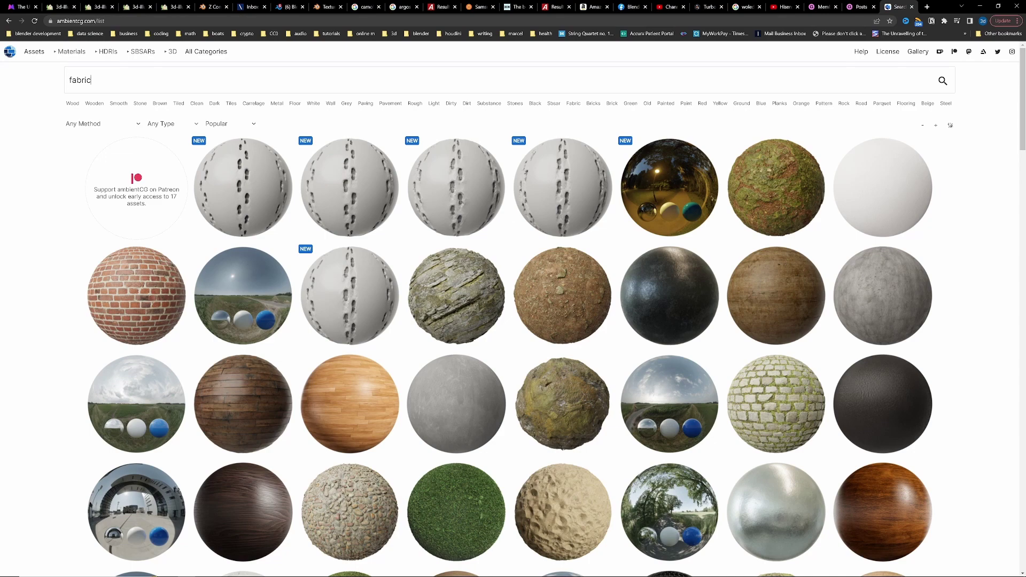
{"action": "type", "text": "c"}
{"action": "key", "text": "Return"}
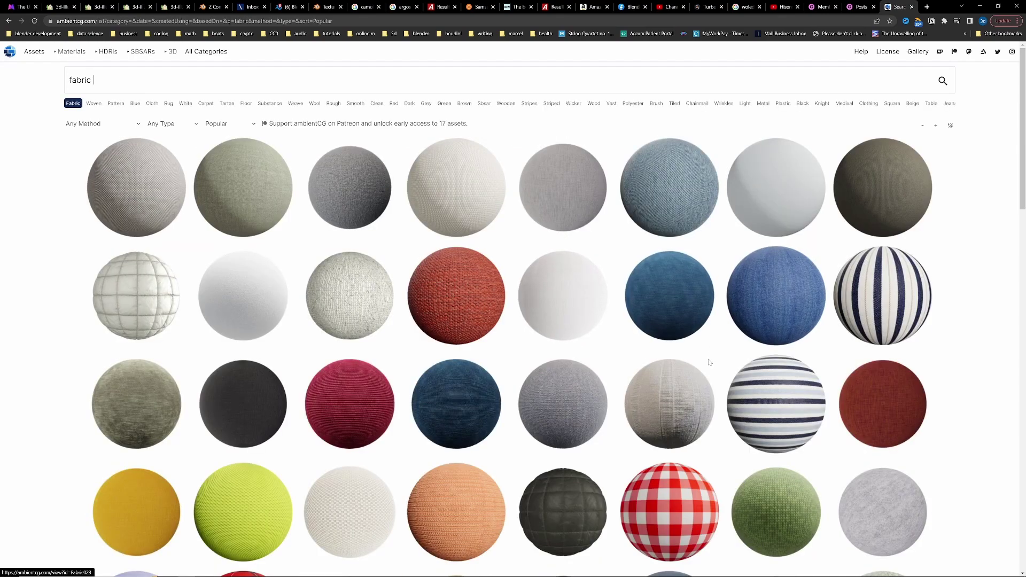
Look through the fabric results and open the mottled olive-grey fabric material
{"action": "scroll", "coordinate": [492, 417], "scroll_direction": "down", "scroll_amount": 2}
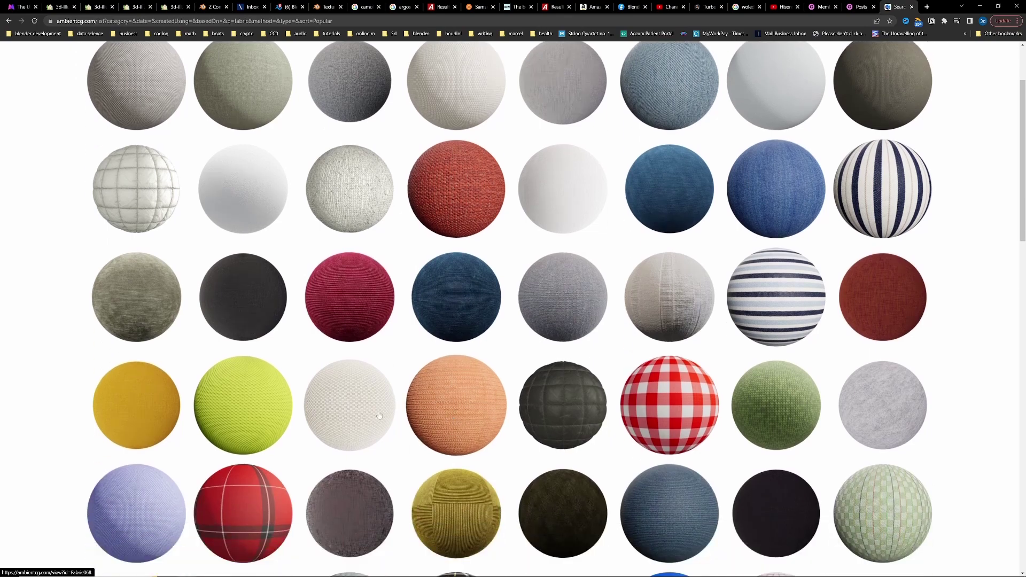
{"action": "scroll", "coordinate": [310, 374], "scroll_direction": "up", "scroll_amount": 2}
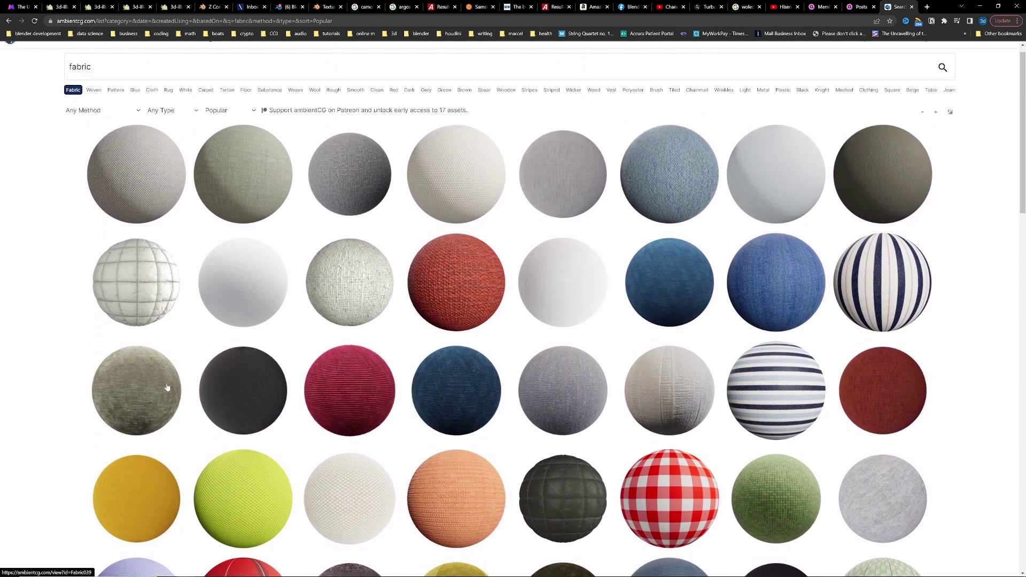
{"action": "left_click", "coordinate": [140, 389]}
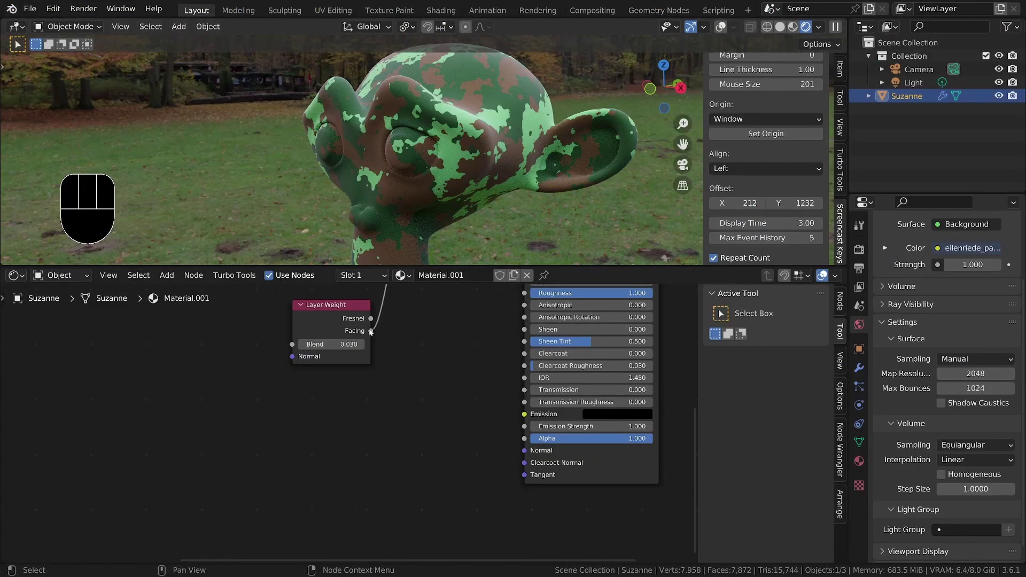
Back in Blender, bring in Fabric028_4K_NormalGL.jpg as an image texture below the Layer Weight and add a Normal Map node beside it
{"action": "middle_click_drag", "start_coordinate": [534, 385], "coordinate": [460, 406]}
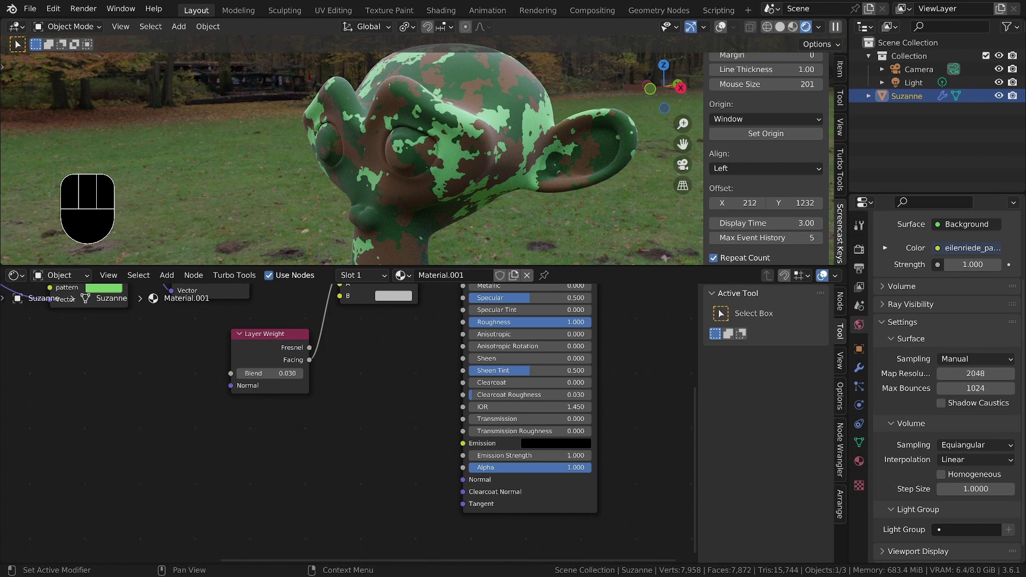
{"action": "left_click_drag", "start_coordinate": [551, 448], "coordinate": [336, 442]}
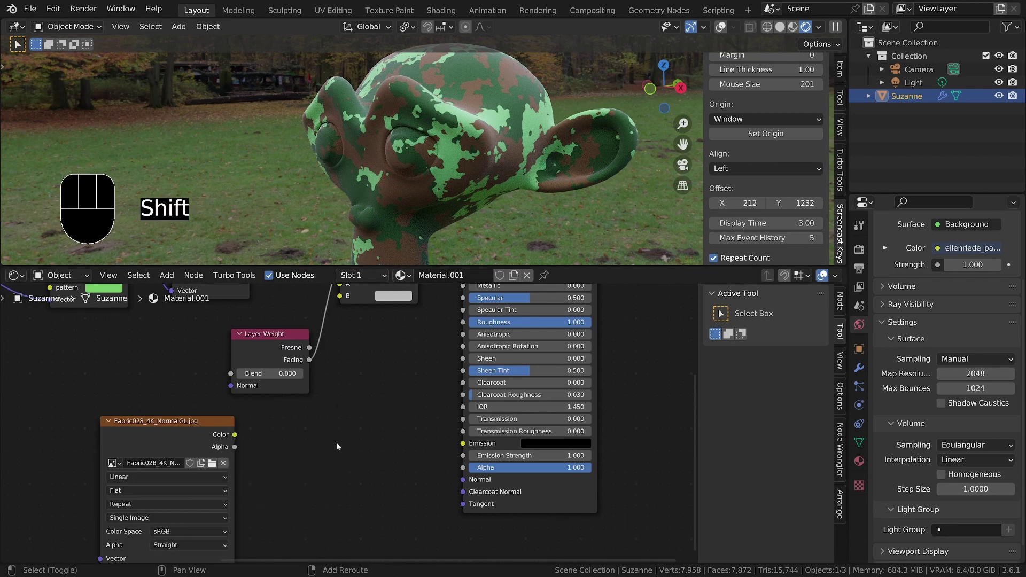
{"action": "key", "text": "shift+a"}
{"action": "type", "text": "normal"}
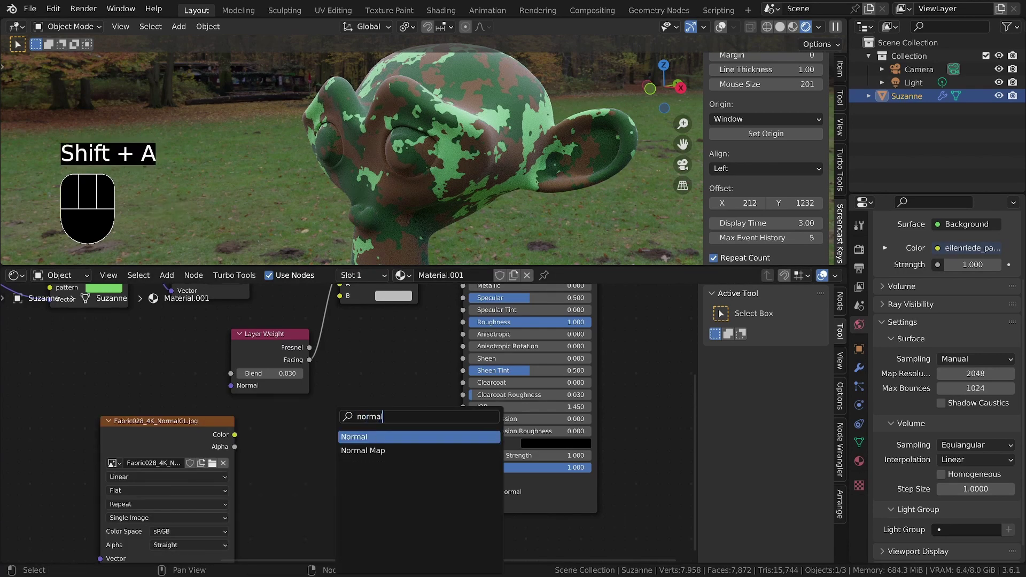
{"action": "key", "text": "Down"}
{"action": "key", "text": "Return"}
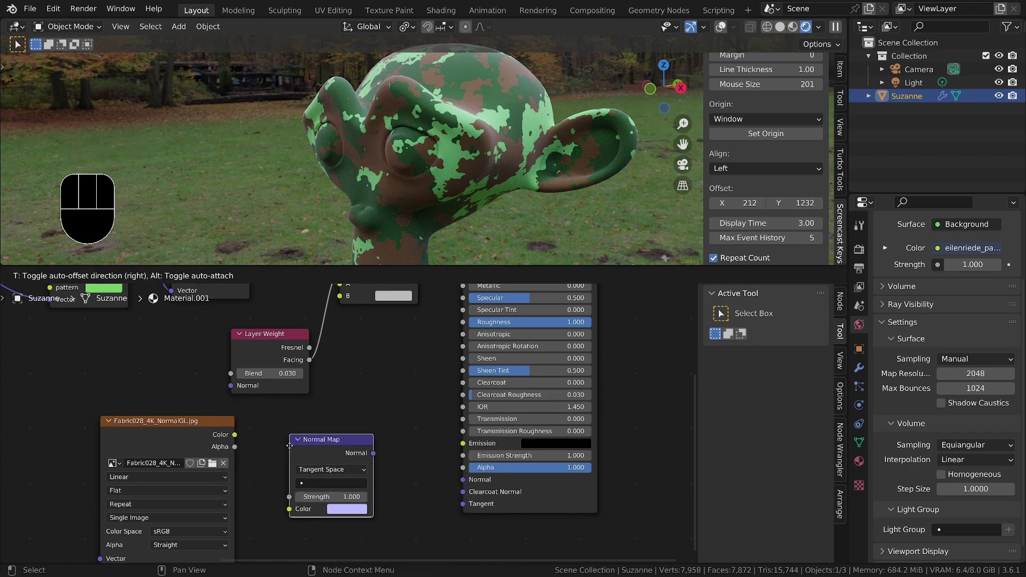
{"action": "left_click", "coordinate": [289, 445]}
Set the fabric normal image texture's Color Space to Non-Color
{"action": "middle_click_drag", "start_coordinate": [195, 479], "coordinate": [226, 427]}
{"action": "left_click", "coordinate": [214, 480]}
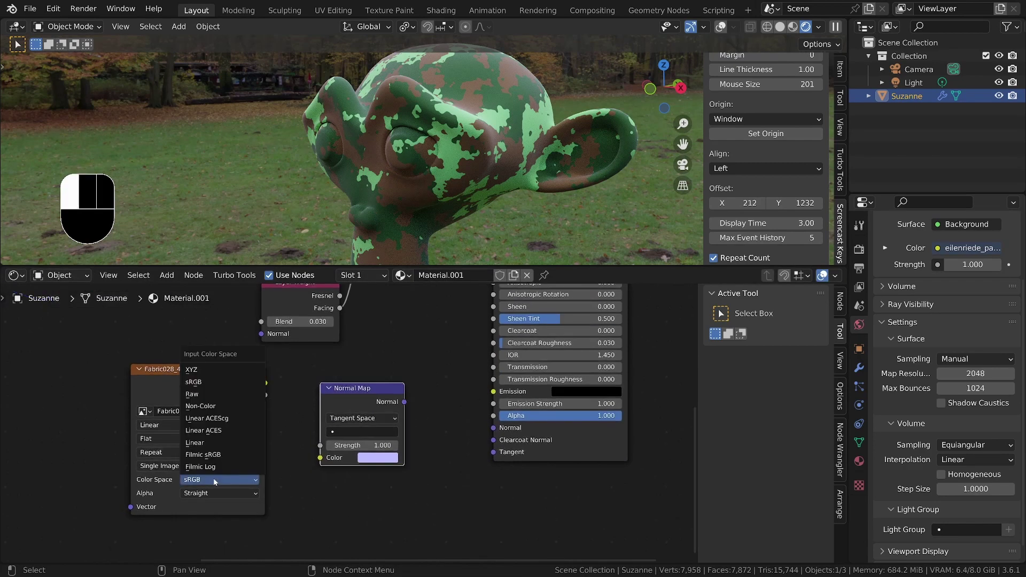
{"action": "left_click_drag", "start_coordinate": [214, 479], "coordinate": [206, 406]}
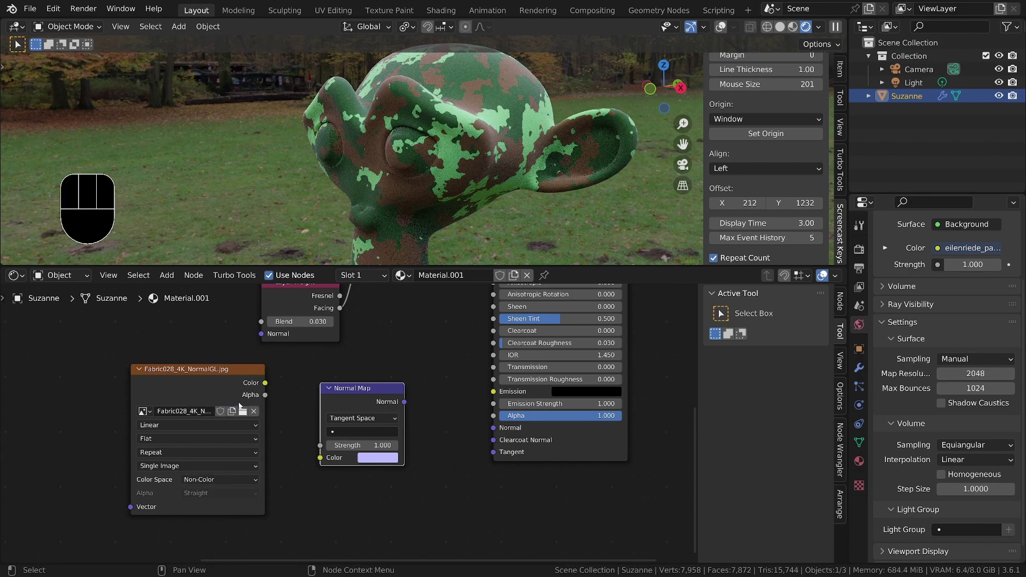
Feed the fabric image's Color into the Normal Map's Color and the Normal Map's output into the Principled BSDF's Normal
{"action": "left_click_drag", "start_coordinate": [264, 383], "coordinate": [303, 424]}
{"action": "left_click_drag", "start_coordinate": [320, 460], "coordinate": [320, 458]}
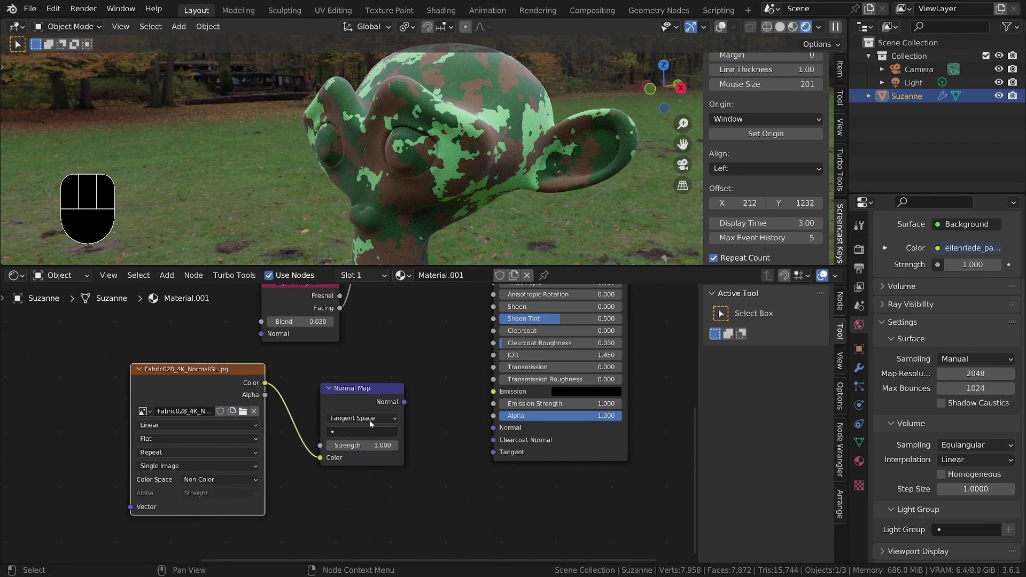
{"action": "left_click_drag", "start_coordinate": [403, 402], "coordinate": [493, 428]}
{"action": "middle_click_drag", "start_coordinate": [440, 132], "coordinate": [566, 140]}
{"action": "mouse_move", "coordinate": [356, 139]}
{"action": "middle_mouse_down"}
{"action": "mouse_move", "coordinate": [342, 176]}
{"action": "mouse_move", "coordinate": [320, 160]}
{"action": "mouse_move", "coordinate": [342, 150]}
{"action": "middle_mouse_up"}
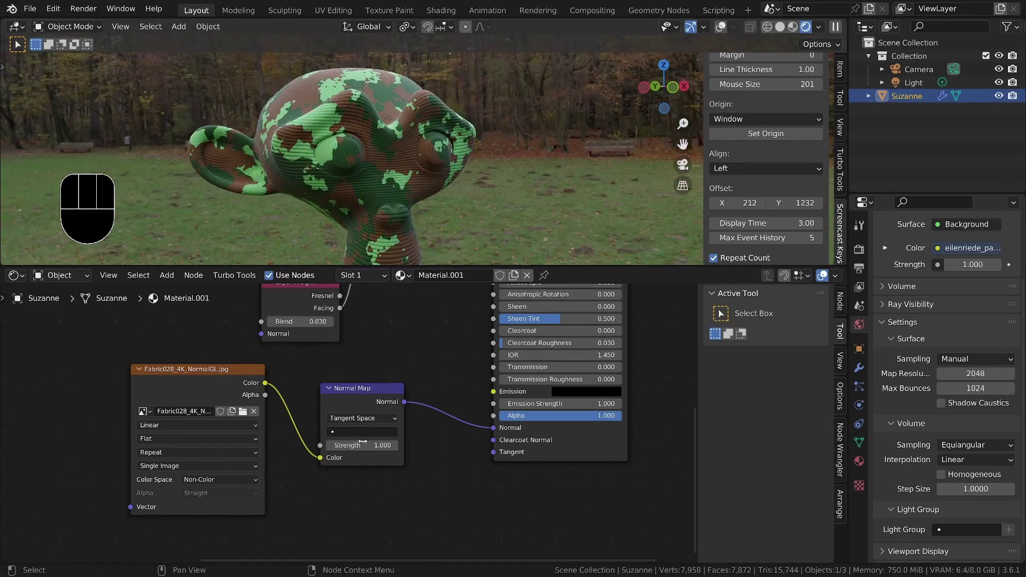
Add a Texture Coordinate and Mapping node setup with UV coordinates to the fabric normal image texture
{"action": "left_click", "coordinate": [171, 385]}
{"action": "key", "text": "ctrl+t"}
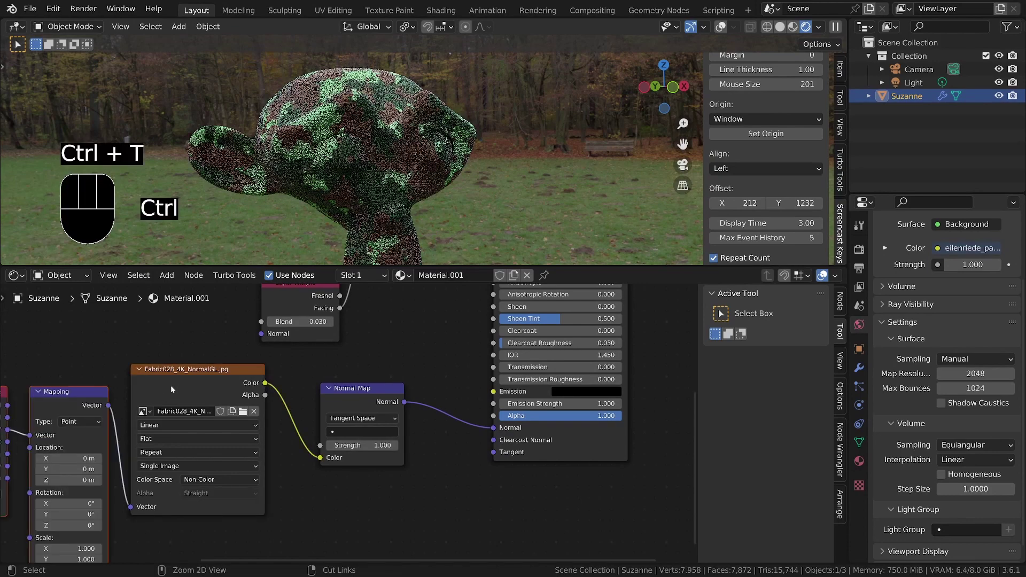
{"action": "middle_click_drag", "start_coordinate": [158, 438], "coordinate": [429, 386]}
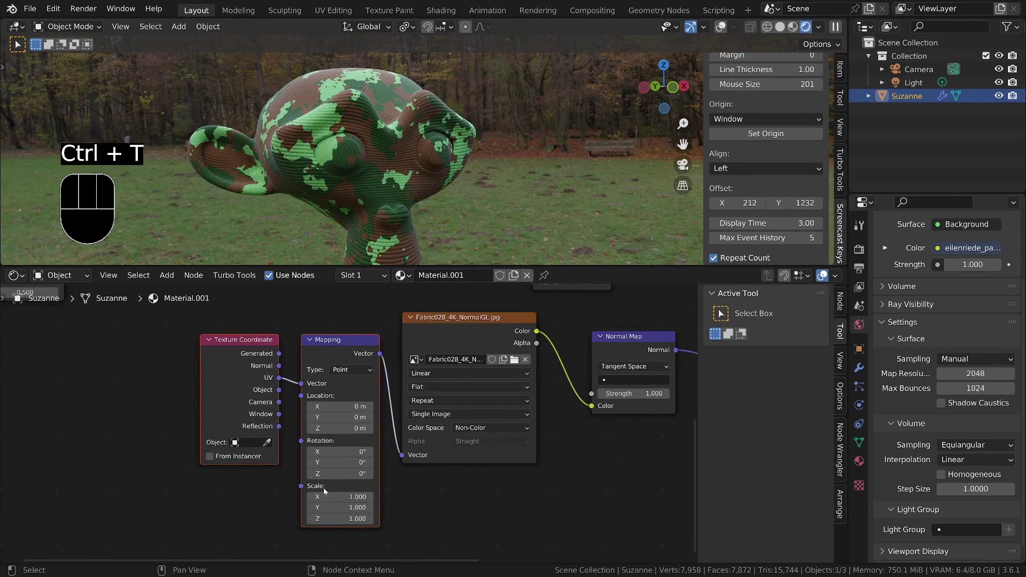
Add a Value node below the fabric texture's Texture Coordinate node
{"action": "left_click", "coordinate": [197, 527]}
{"action": "key", "text": "shift+a"}
{"action": "type", "text": "value"}
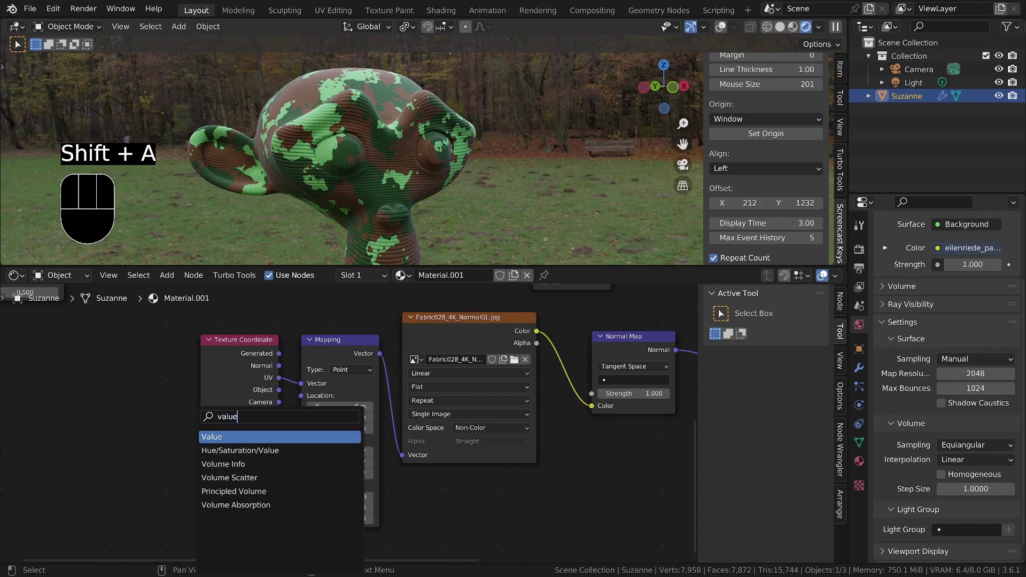
{"action": "key", "text": "Return"}
{"action": "left_click", "coordinate": [273, 515]}
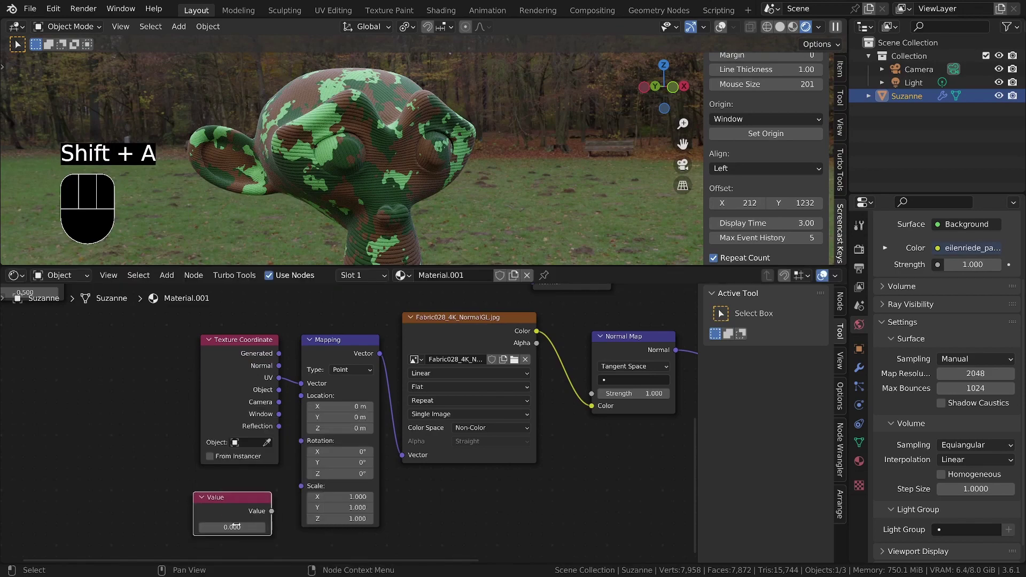
Connect the Value node to the fabric Mapping node's Scale and set the value to 2.410
{"action": "left_click_drag", "start_coordinate": [272, 511], "coordinate": [301, 486]}
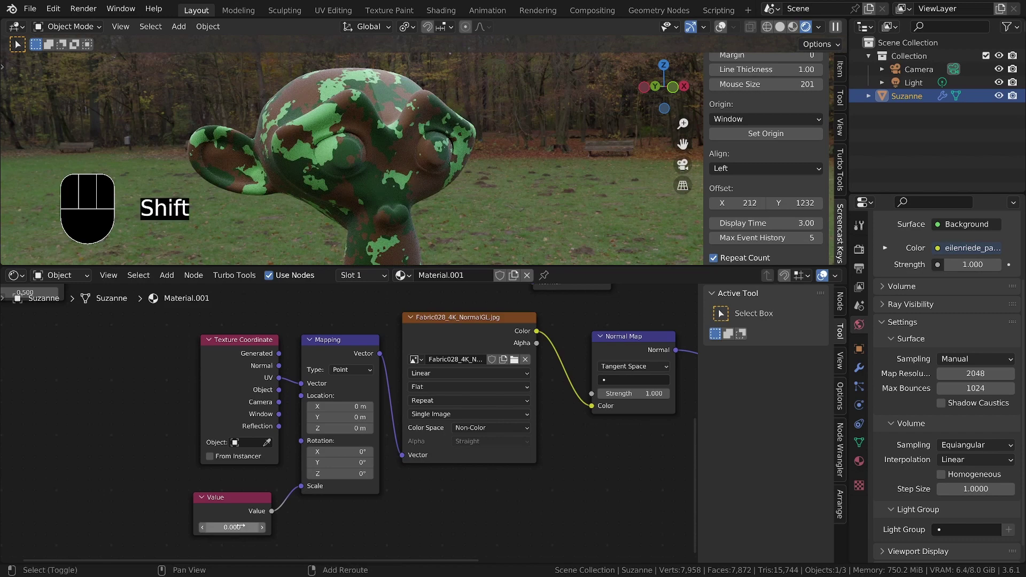
{"action": "left_click_drag", "start_coordinate": [239, 527], "coordinate": [444, 527], "text": "shift"}
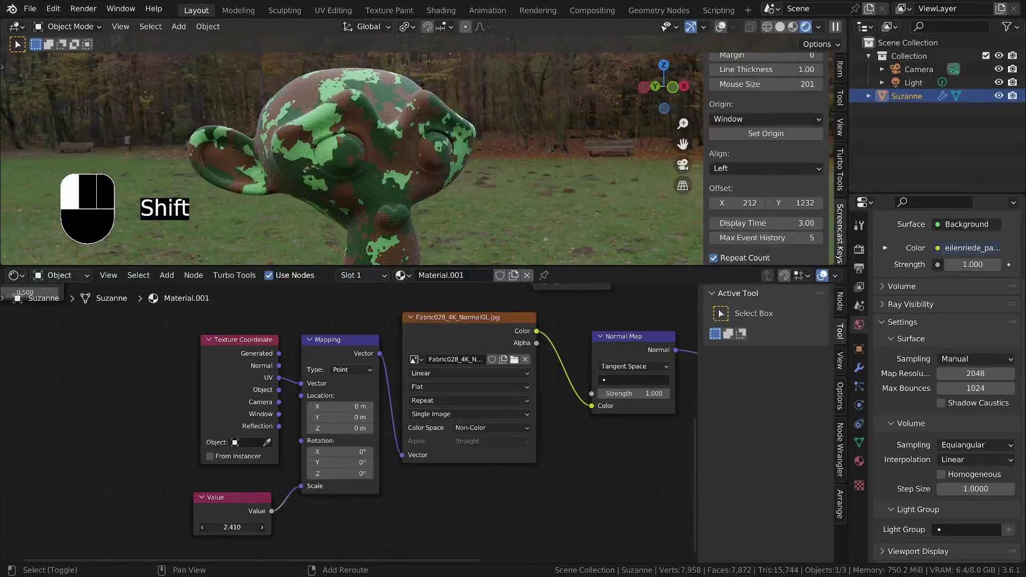
{"action": "middle_click_drag", "start_coordinate": [402, 133], "coordinate": [481, 134]}
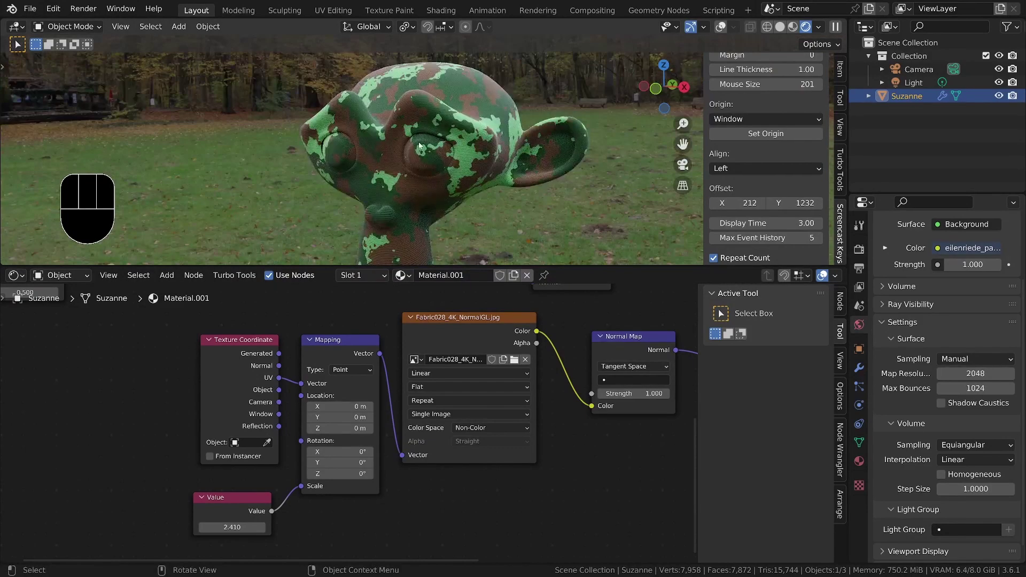
Maximize the 3D viewport and examine the camouflage fabric on the monkey head from several angles and distances
{"action": "key", "text": "ctrl+space"}
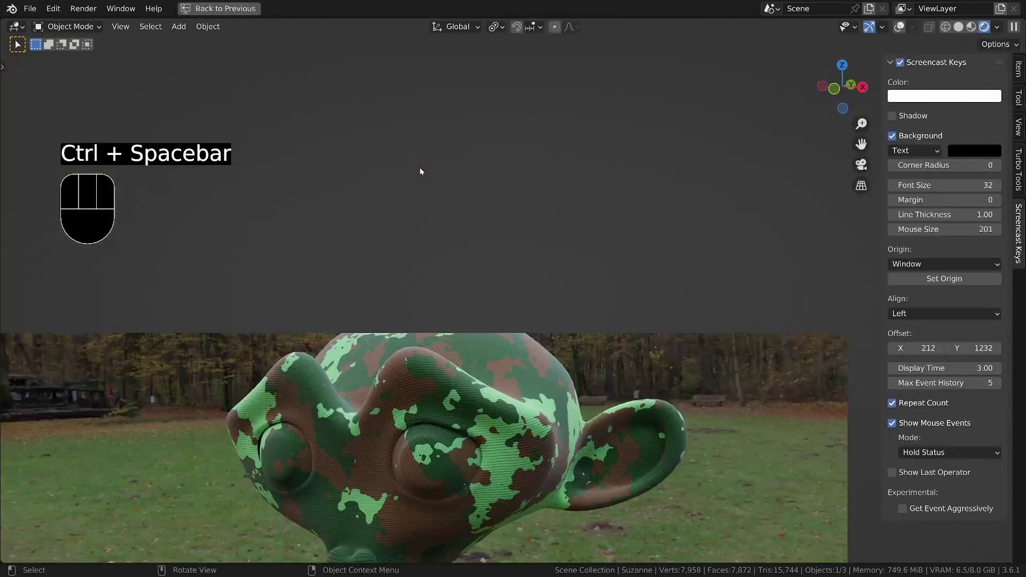
{"action": "middle_click_drag", "start_coordinate": [428, 291], "coordinate": [465, 326], "text": "ctrl"}
{"action": "middle_click_drag", "start_coordinate": [469, 284], "coordinate": [448, 269], "text": "shift"}
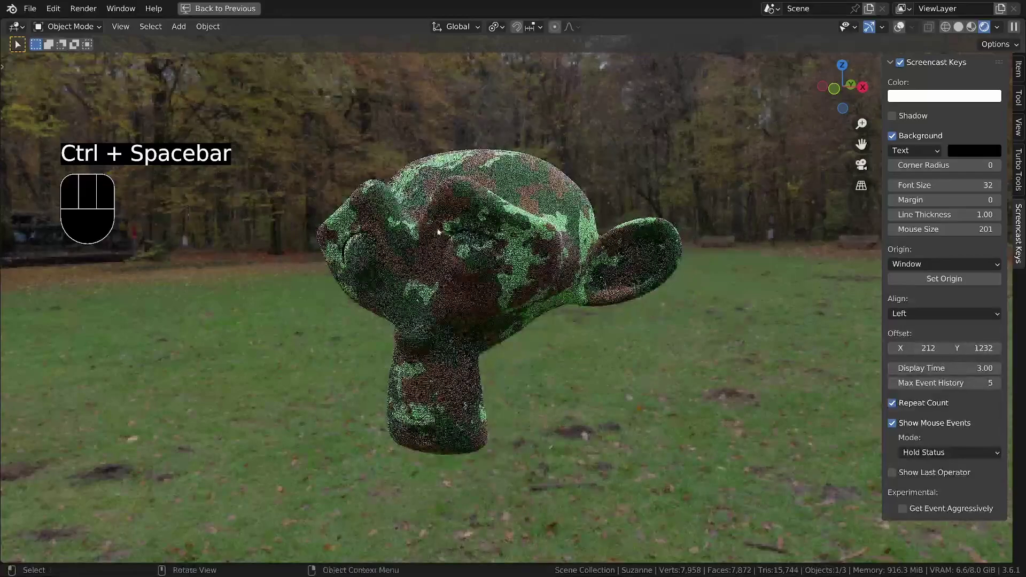
{"action": "middle_click_drag", "start_coordinate": [437, 232], "coordinate": [595, 241]}
{"action": "middle_click_drag", "start_coordinate": [406, 257], "coordinate": [551, 277], "text": "shift"}
{"action": "middle_click_drag", "start_coordinate": [513, 273], "coordinate": [474, 268]}
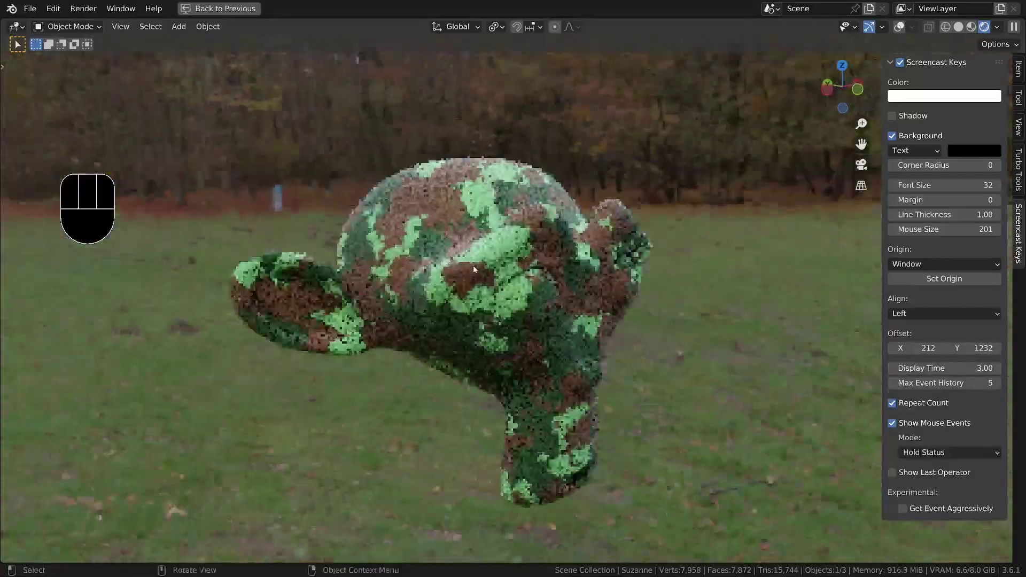
{"action": "middle_click_drag", "start_coordinate": [529, 313], "coordinate": [543, 283], "text": "ctrl"}
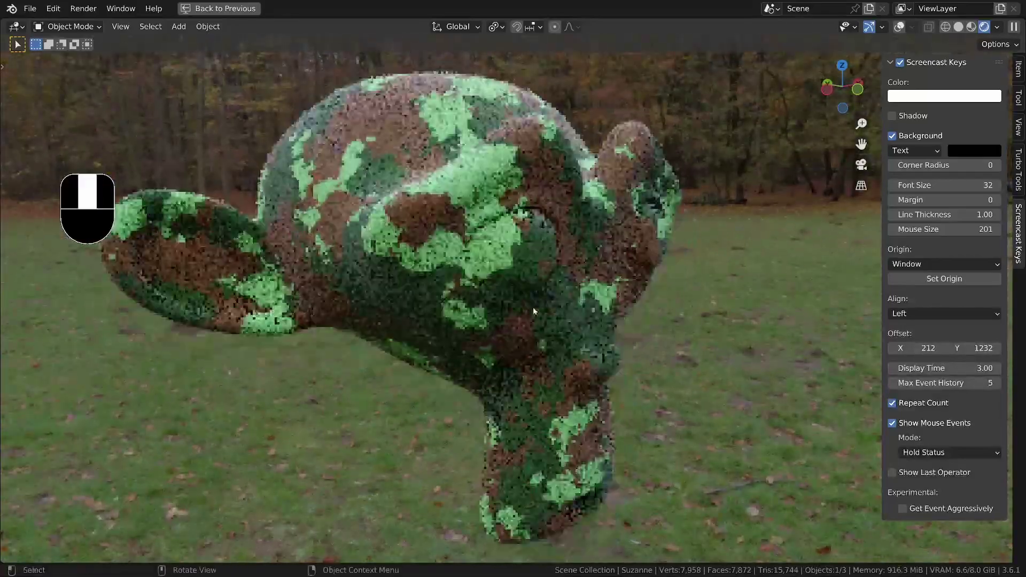